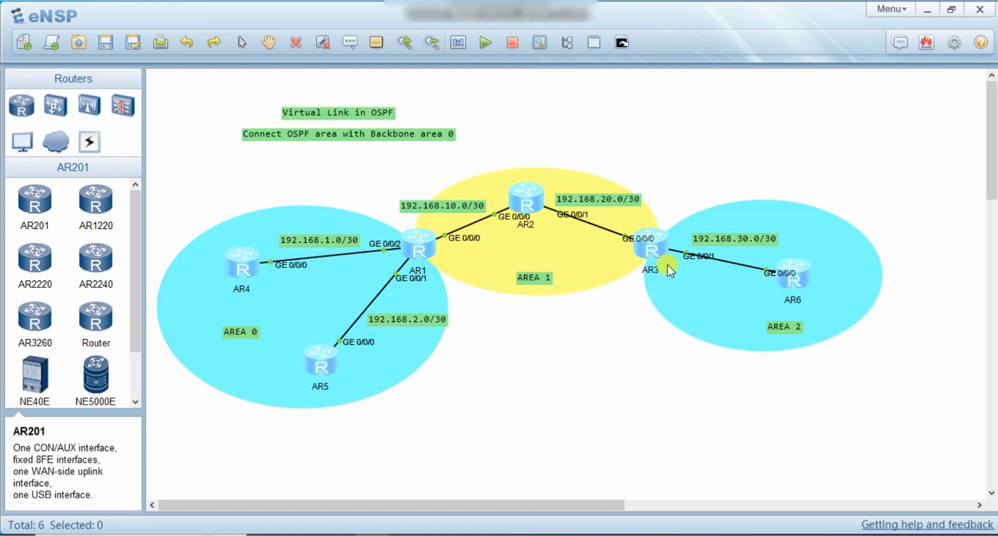
- Draw a solid red line of width 1 from AR1 to AR3 across AREA 1 using the Drawing Palette
{"action": "left_click", "coordinate": [375, 45]}
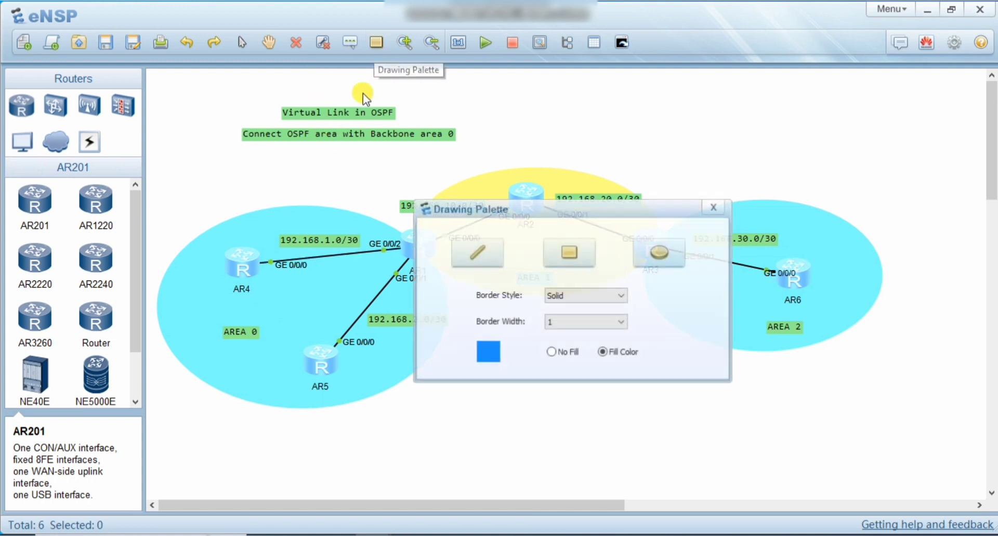
{"action": "left_click", "coordinate": [570, 252]}
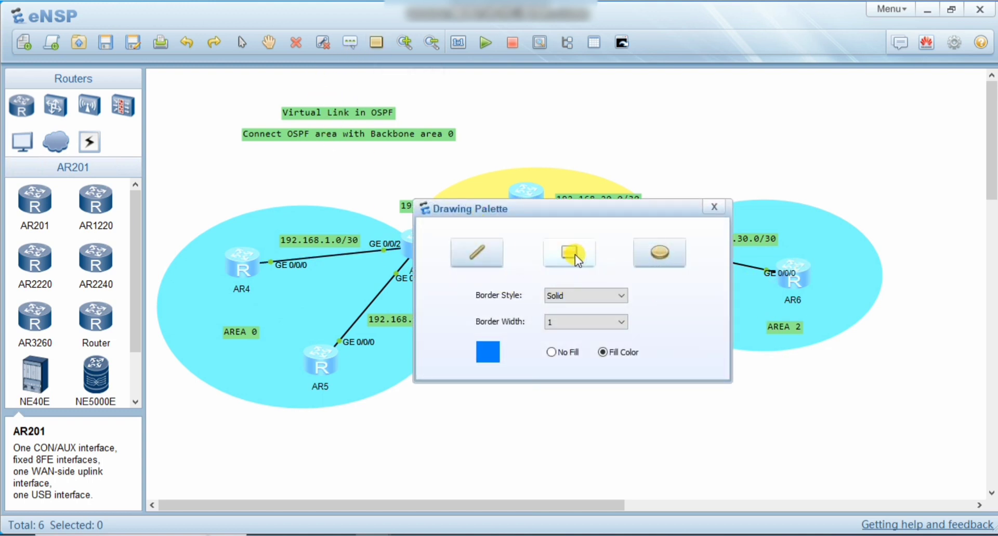
{"action": "left_click", "coordinate": [488, 352]}
{"action": "left_click", "coordinate": [423, 231]}
{"action": "left_click", "coordinate": [439, 396]}
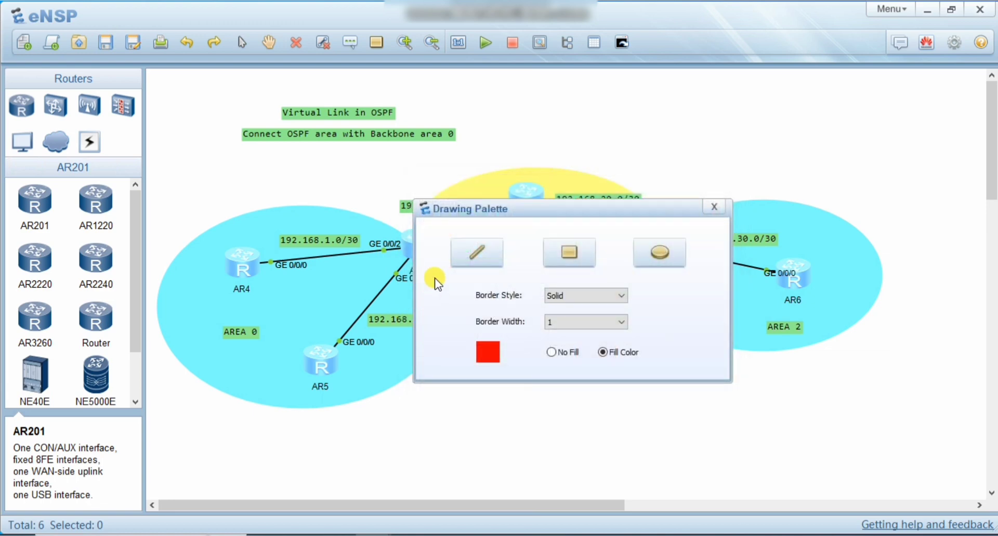
{"action": "left_click_drag", "start_coordinate": [631, 213], "coordinate": [475, 307]}
{"action": "left_click_drag", "start_coordinate": [445, 251], "coordinate": [635, 250]}
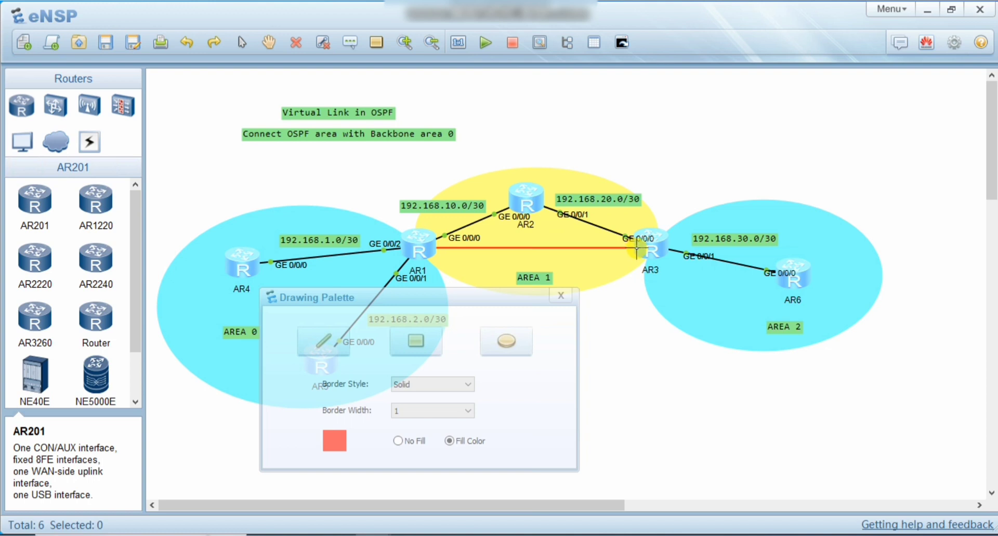
{"action": "left_click", "coordinate": [563, 296]}
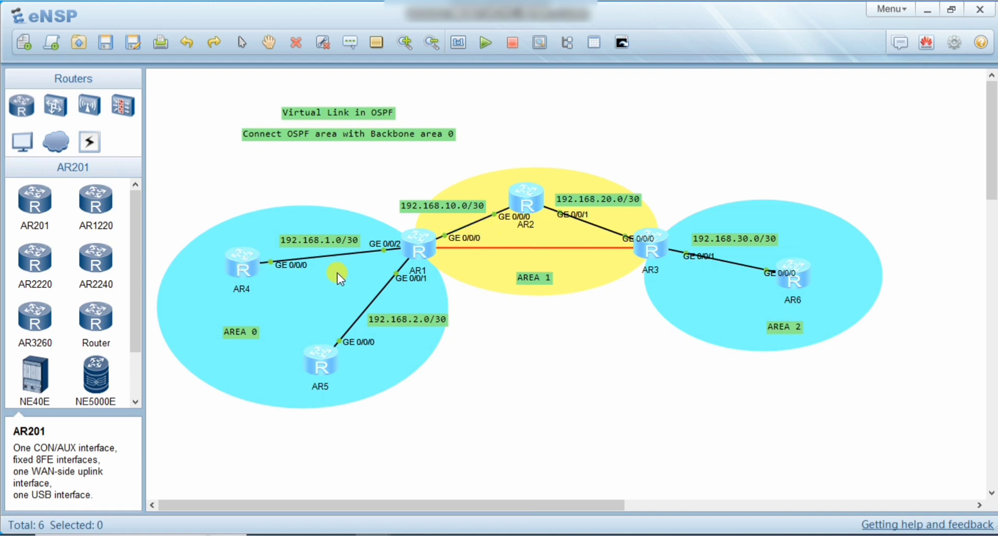
- Review the interface IP address configuration in the consoles of AR4 and AR3
{"action": "double_click", "coordinate": [242, 258]}
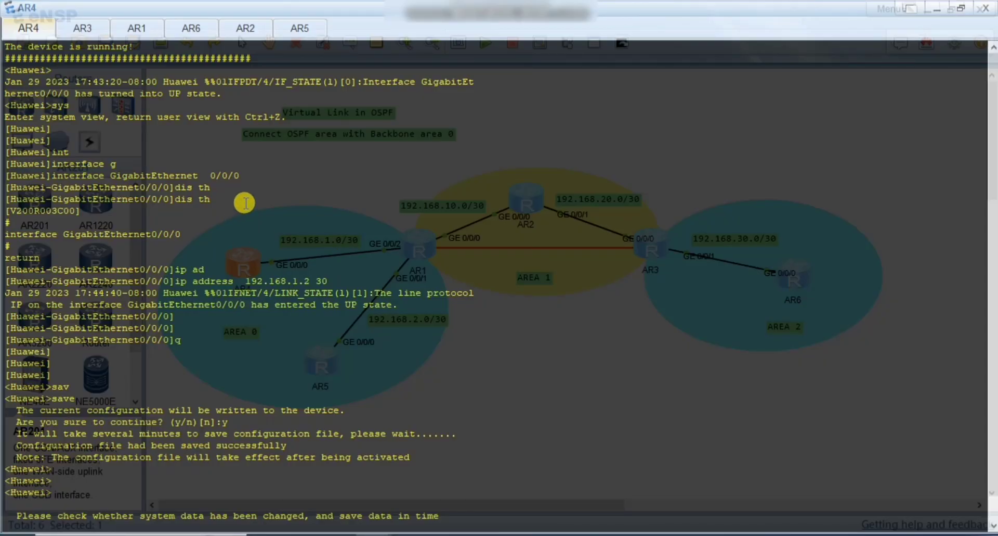
{"action": "left_click_drag", "start_coordinate": [210, 177], "coordinate": [5, 176]}
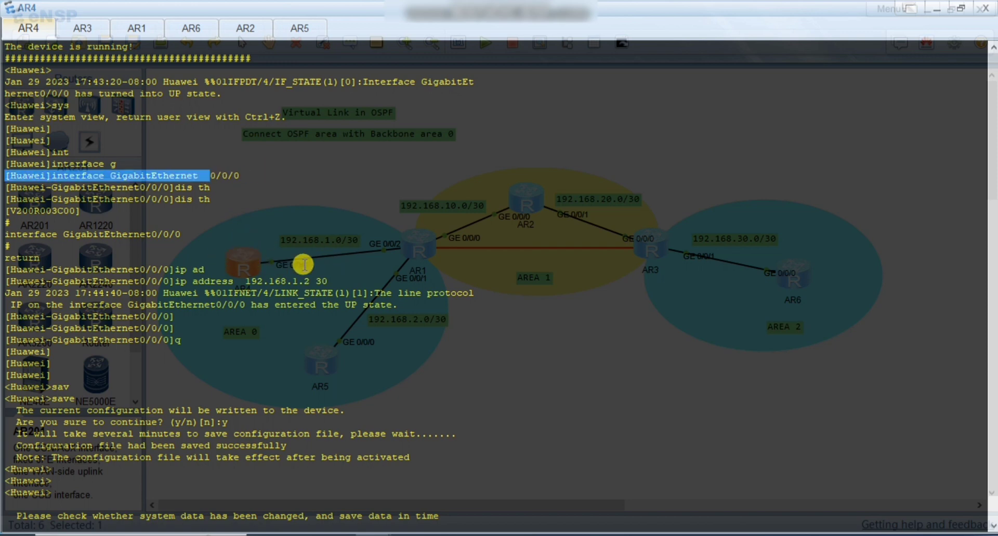
{"action": "left_click_drag", "start_coordinate": [245, 281], "coordinate": [334, 281]}
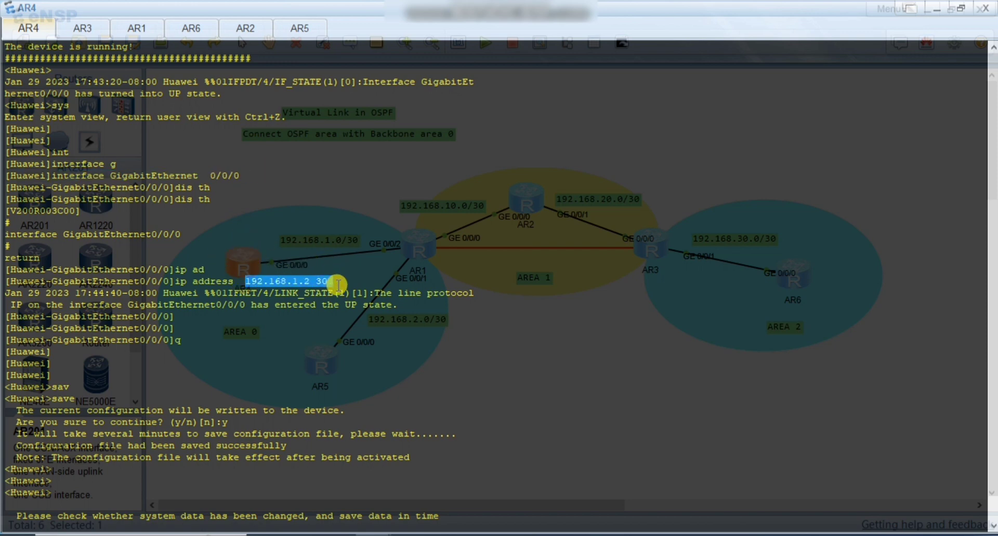
{"action": "left_click", "coordinate": [98, 31]}
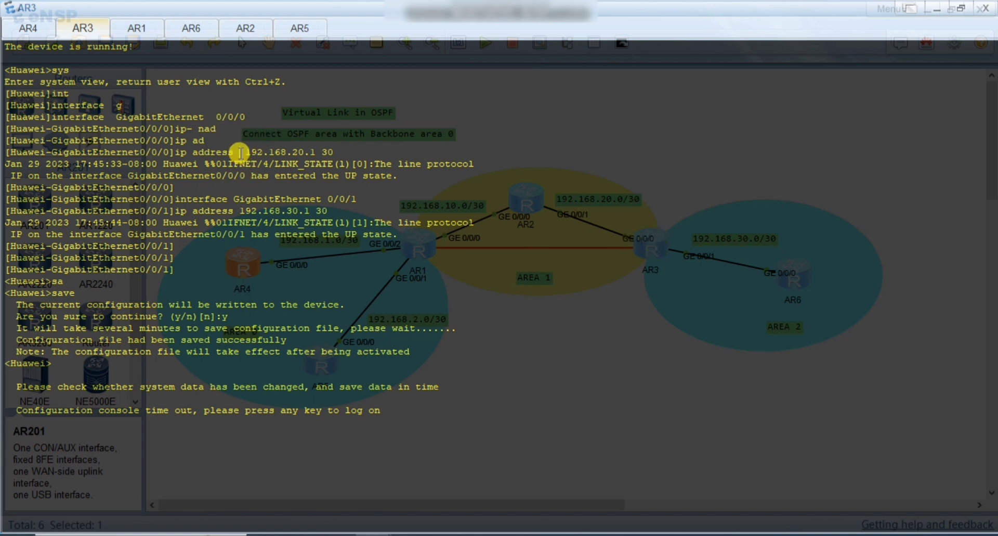
{"action": "left_click_drag", "start_coordinate": [241, 152], "coordinate": [391, 153]}
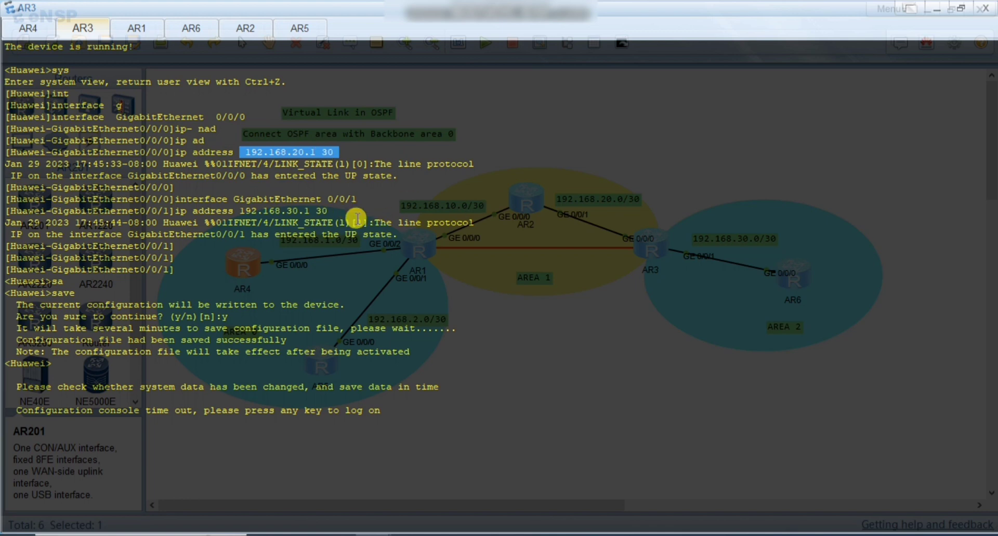
{"action": "left_click_drag", "start_coordinate": [322, 199], "coordinate": [363, 198]}
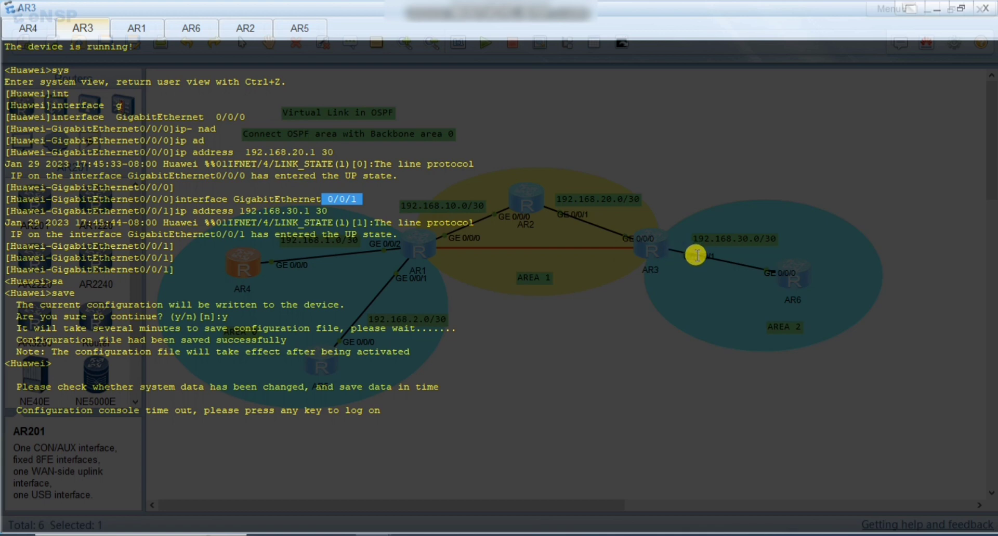
{"action": "left_click_drag", "start_coordinate": [239, 210], "coordinate": [334, 211]}
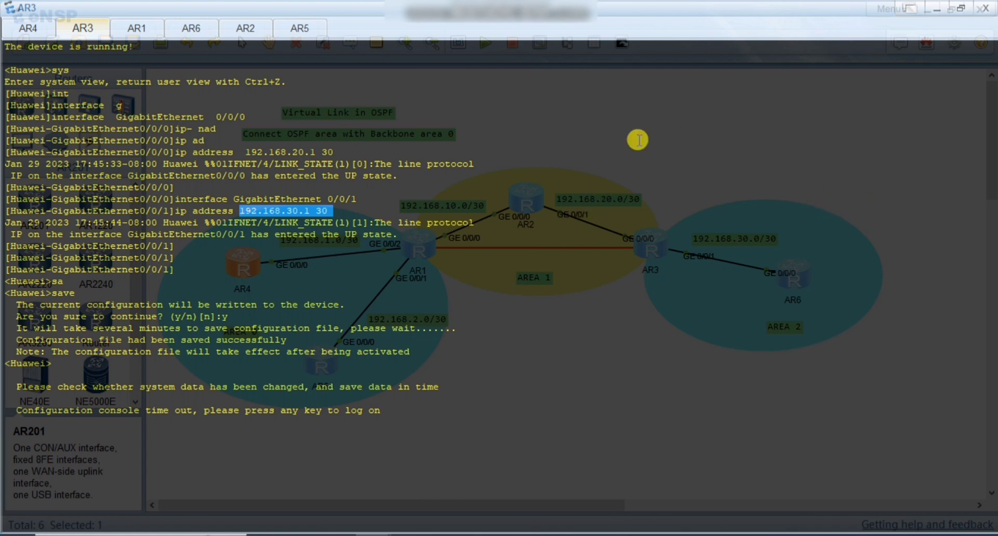
- Log on to AR3's console and ping 192.168.20.2 to test the link to AR2
{"action": "left_click", "coordinate": [145, 427]}
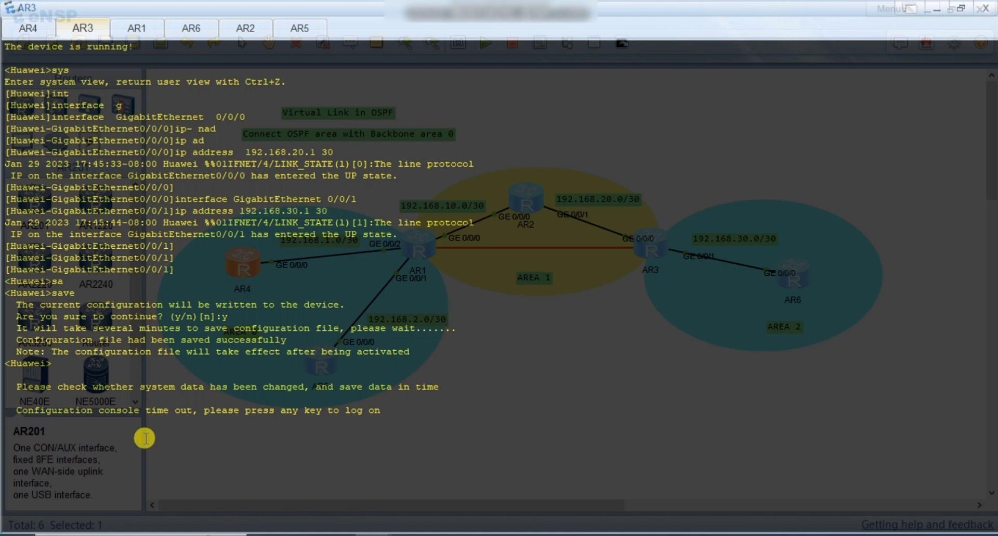
{"action": "key", "text": "Return"}
{"action": "type", "text": "ping 192"}
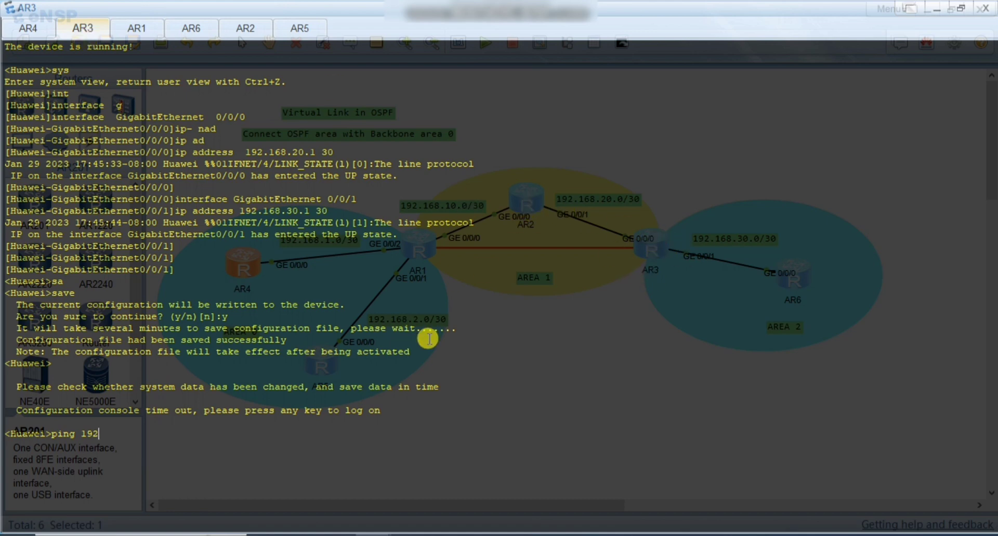
{"action": "type", "text": ".168"}
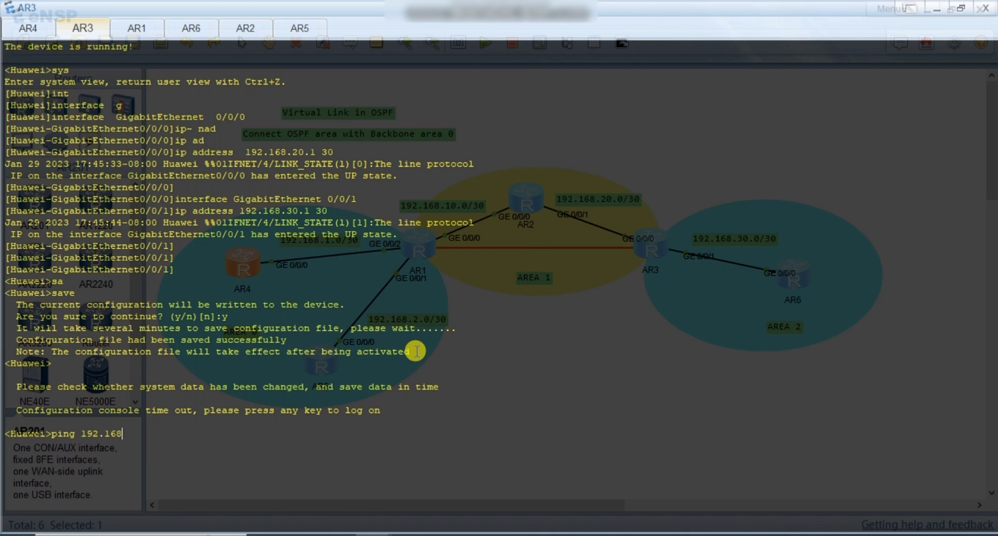
{"action": "type", "text": ".20.2"}
{"action": "key", "text": "Return"}
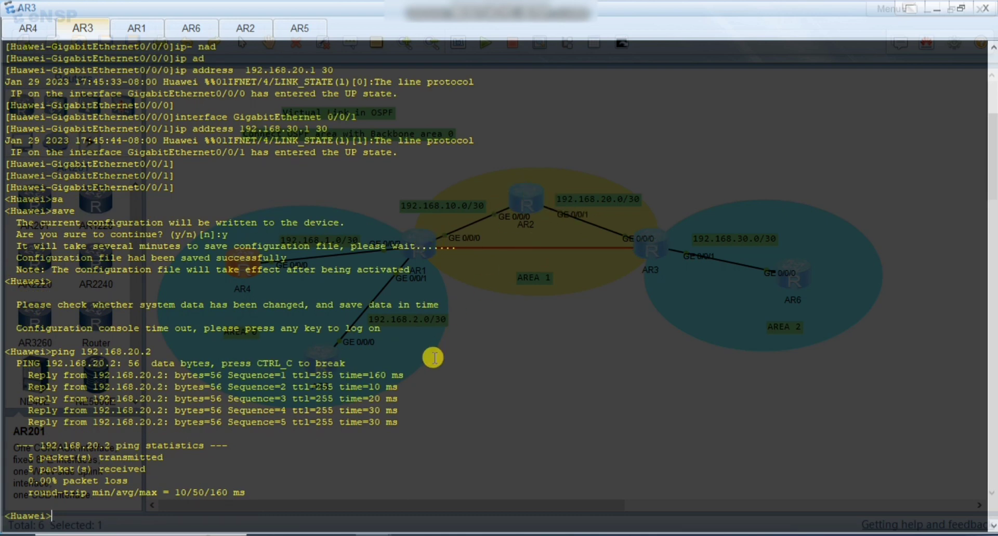
- Ping 192.168.30.2 from AR3 to test the link to AR6, and return to the topology
{"action": "key", "text": "Up"}
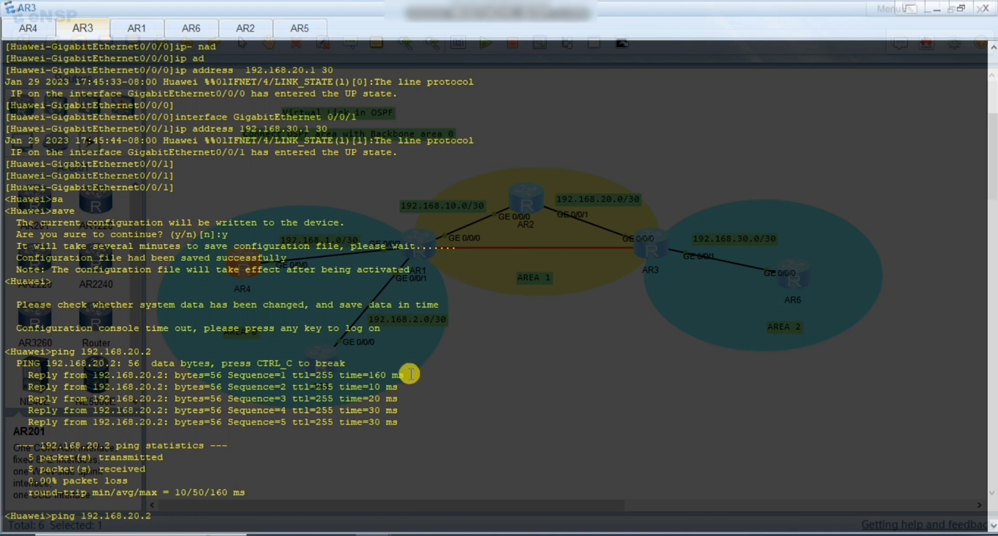
{"action": "key", "text": "BackSpace"}
{"action": "type", "text": "3"}
{"action": "key", "text": "Return"}
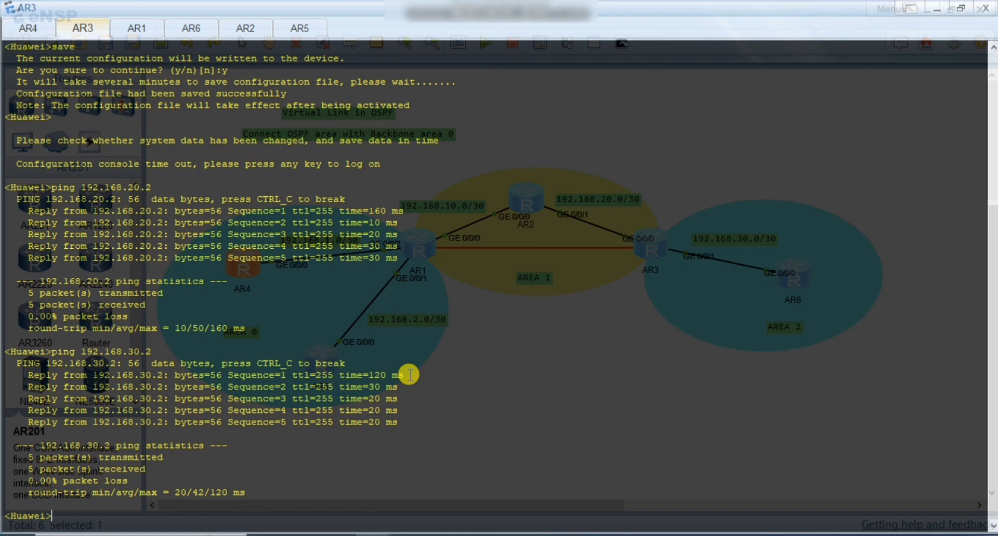
{"action": "left_click", "coordinate": [933, 8]}
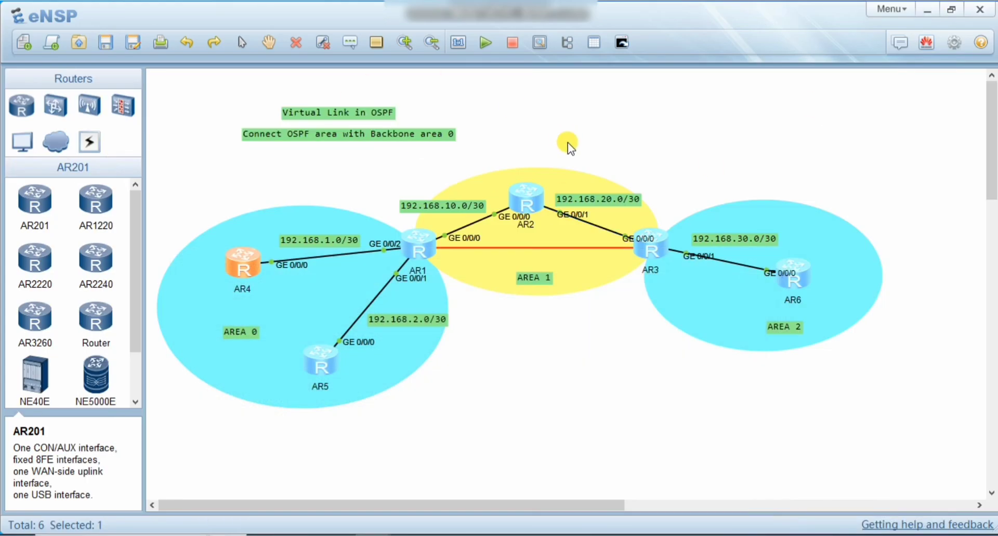
- Log on to AR4's console, enter the system view and begin the command for OSPF process 1
{"action": "double_click", "coordinate": [249, 268]}
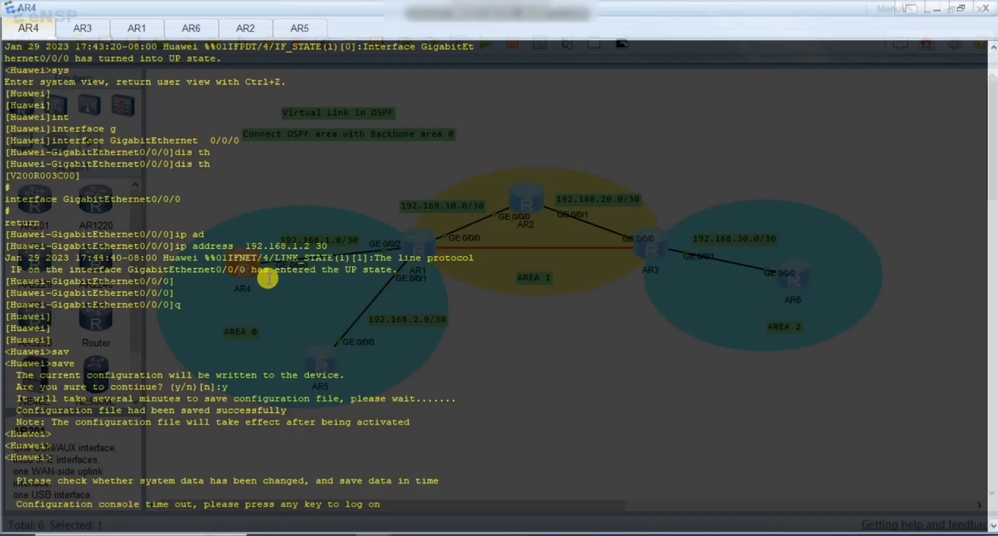
{"action": "key", "text": "Return"}
{"action": "key", "text": "Return"}
{"action": "key", "text": "Return"}
{"action": "key", "text": "Return"}
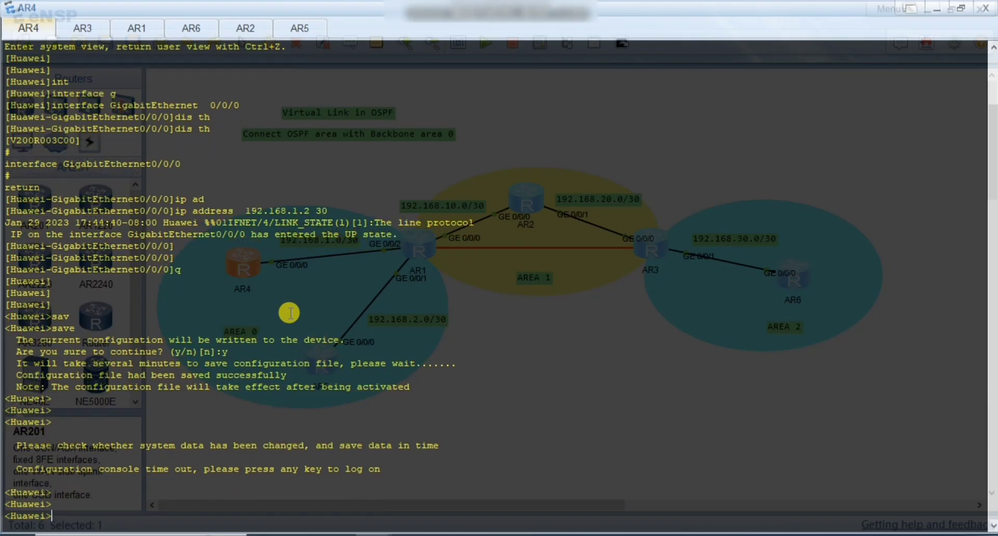
{"action": "type", "text": "sys"}
{"action": "key", "text": "Return"}
{"action": "type", "text": "osp"}
{"action": "key", "text": "Tab"}
{"action": "type", "text": "1 "}
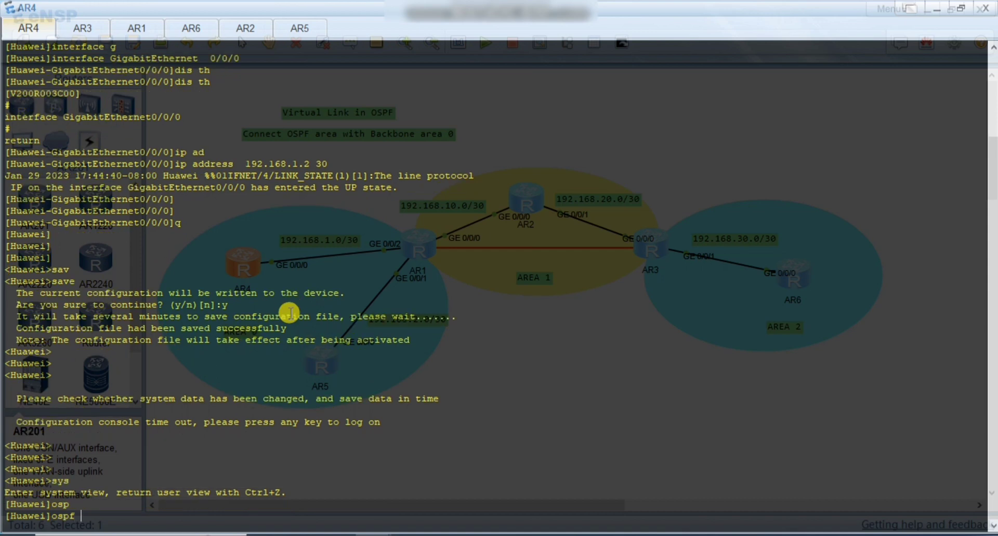
{"action": "type", "text": "are"}
{"action": "key", "text": "Tab"}
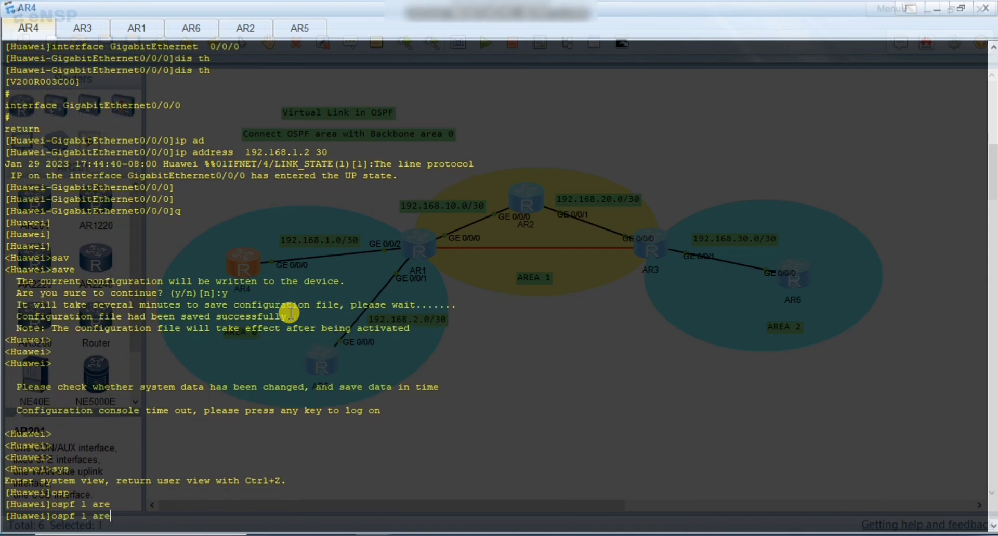
{"action": "key", "text": "BackSpace"}
{"action": "key", "text": "BackSpace"}
{"action": "key", "text": "BackSpace"}
{"action": "type", "text": "rou"}
{"action": "key", "text": "BackSpace"}
{"action": "key", "text": "BackSpace"}
{"action": "key", "text": "BackSpace"}
{"action": "type", "text": "id"}
{"action": "key", "text": "Tab"}
{"action": "key", "text": "Tab"}
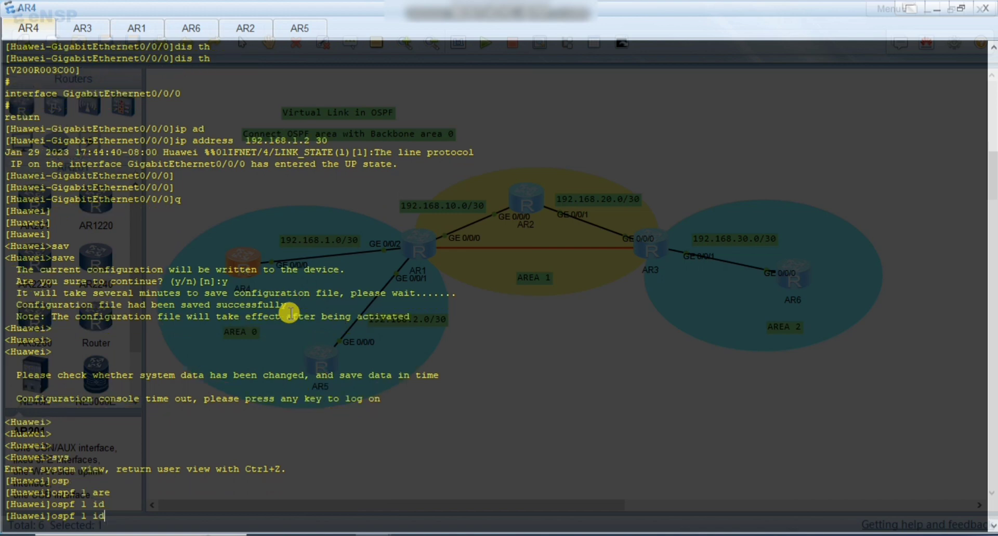
{"action": "key", "text": "BackSpace"}
{"action": "key", "text": "BackSpace"}
{"action": "key", "text": "BackSpace"}
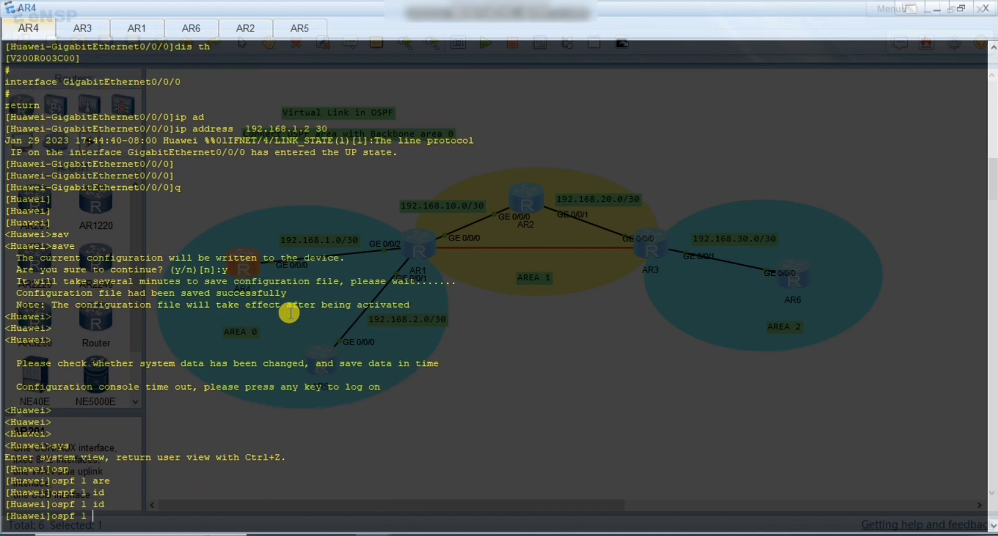
- Start OSPF process 1 on AR4 with router-id 4.4.4.4
{"action": "type", "text": "rou"}
{"action": "key", "text": "Tab"}
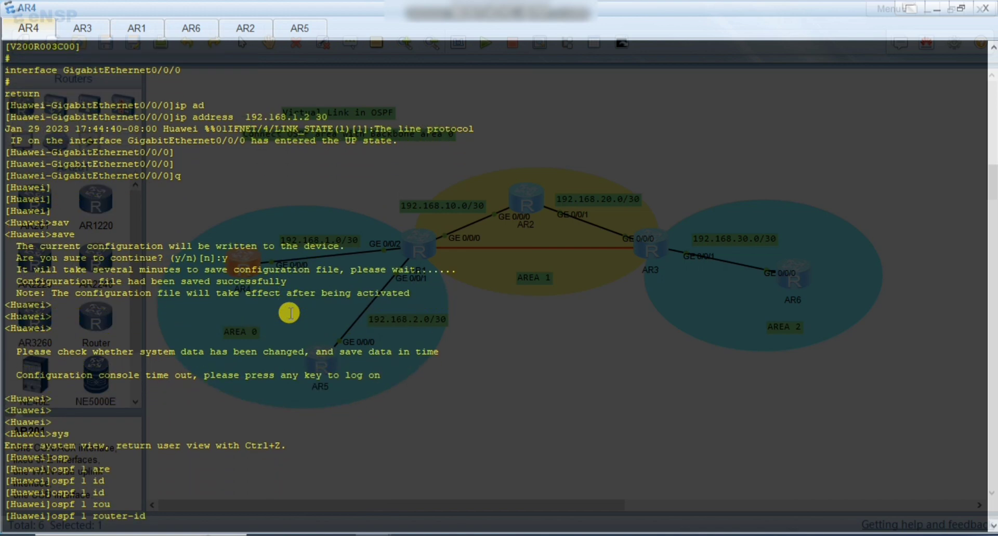
{"action": "key", "text": "Return"}
{"action": "key", "text": "Return"}
{"action": "key", "text": "Return"}
{"action": "key", "text": "Return"}
{"action": "key", "text": "Return"}
{"action": "key", "text": "Return"}
{"action": "key", "text": "Return"}
{"action": "key", "text": "Return"}
{"action": "key", "text": "Return"}
{"action": "key", "text": "Return"}
{"action": "key", "text": "Return"}
{"action": "key", "text": "Return"}
{"action": "key", "text": "Return"}
{"action": "key", "text": "Return"}
{"action": "key", "text": "Return"}
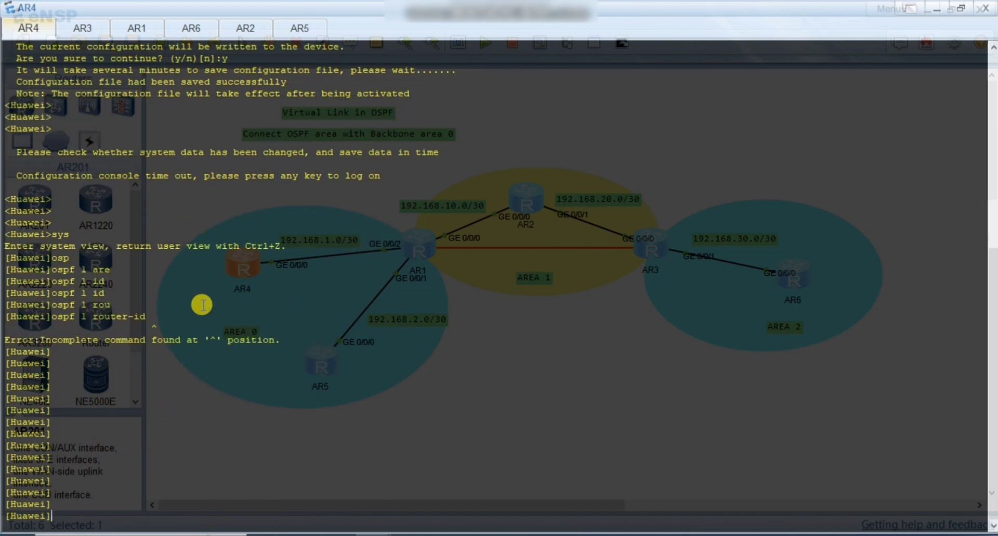
{"action": "key", "text": "Up"}
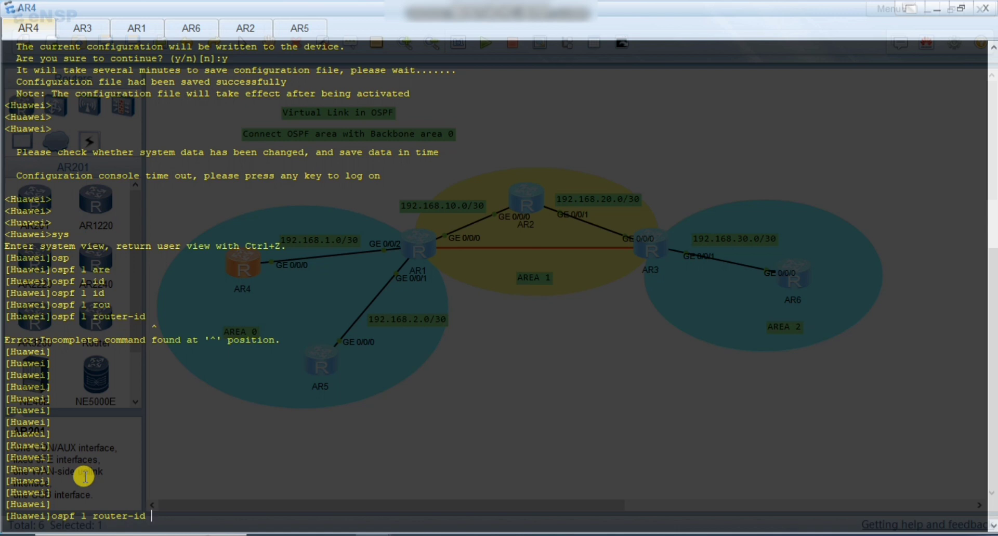
{"action": "type", "text": "4.4.4.4"}
{"action": "key", "text": "Return"}
{"action": "key", "text": "Return"}
{"action": "key", "text": "Return"}
{"action": "key", "text": "Return"}
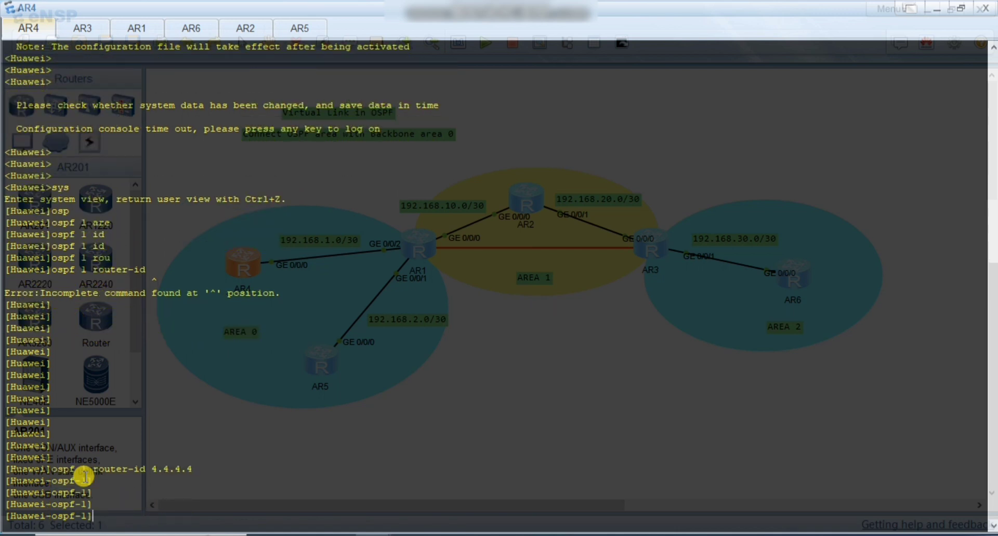
- Enter area 0 within OSPF process 1 on AR4
{"action": "type", "text": "are"}
{"action": "key", "text": "Tab"}
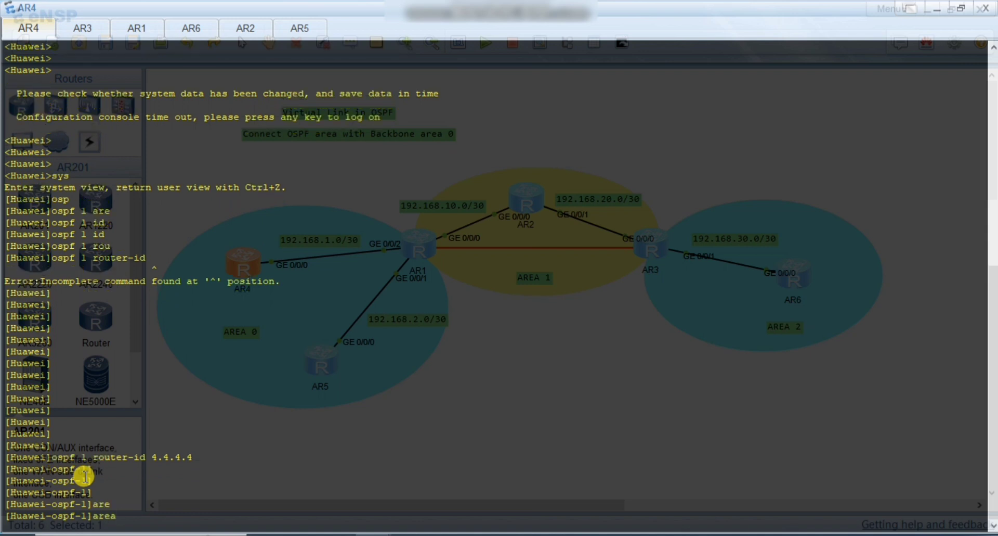
{"action": "type", "text": "0"}
{"action": "key", "text": "Return"}
- Add the network statement 192.168.1.2 with wildcard 0.0.0.0 to area 0 on AR4
{"action": "type", "text": "n"}
{"action": "key", "text": "Tab"}
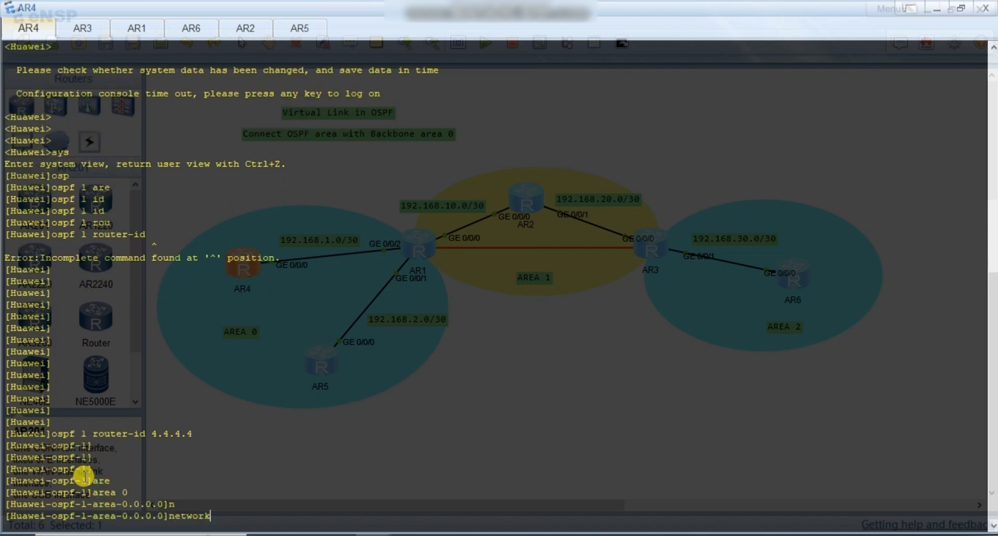
{"action": "type", "text": "192.168.1.0"}
{"action": "key", "text": "BackSpace"}
{"action": "type", "text": "1.2"}
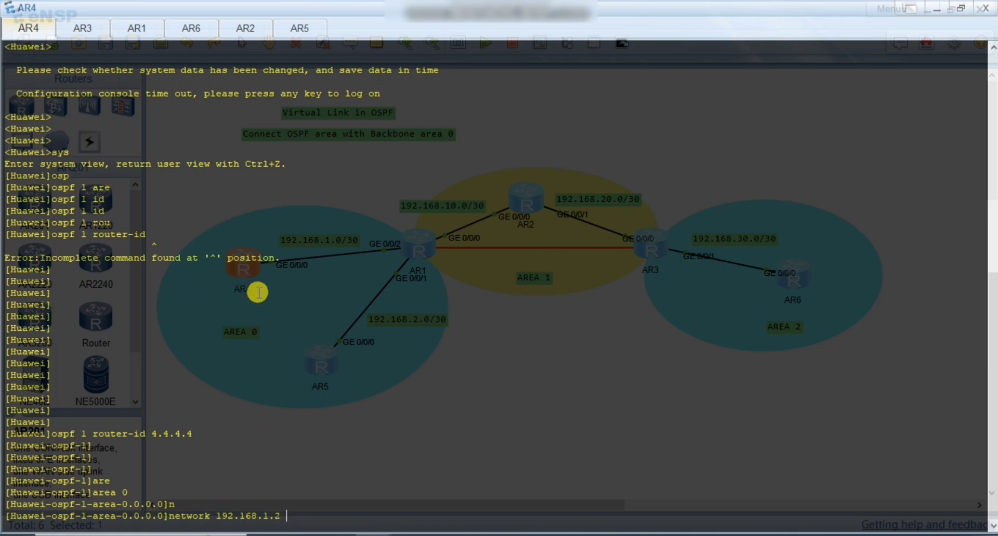
{"action": "type", "text": " 0.0.0.0"}
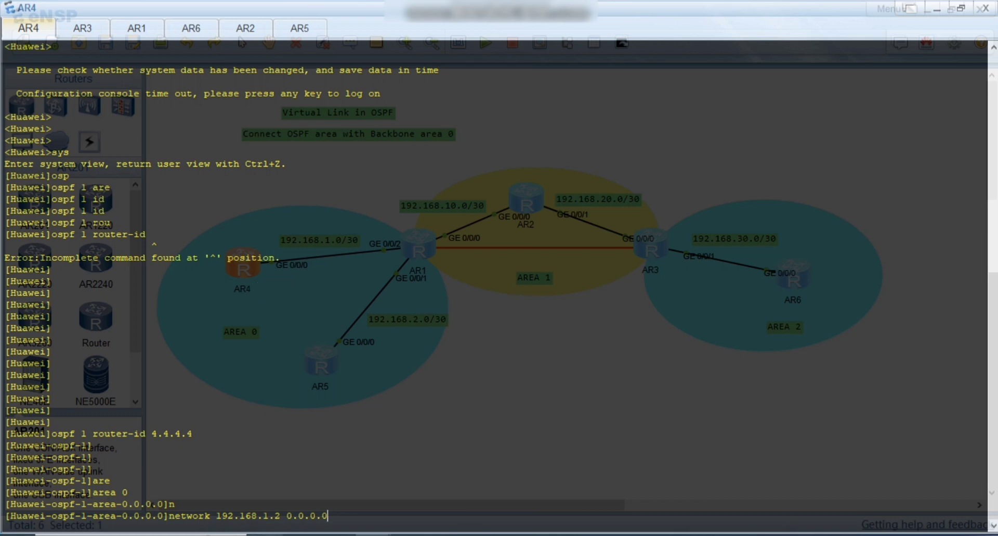
{"action": "mouse_move", "coordinate": [352, 512]}
{"action": "left_mouse_down"}
{"action": "mouse_move", "coordinate": [294, 515]}
{"action": "mouse_move", "coordinate": [344, 515]}
{"action": "left_mouse_up"}
{"action": "key", "text": "Return"}
{"action": "key", "text": "Return"}
{"action": "key", "text": "Return"}
{"action": "key", "text": "Return"}
{"action": "key", "text": "Return"}
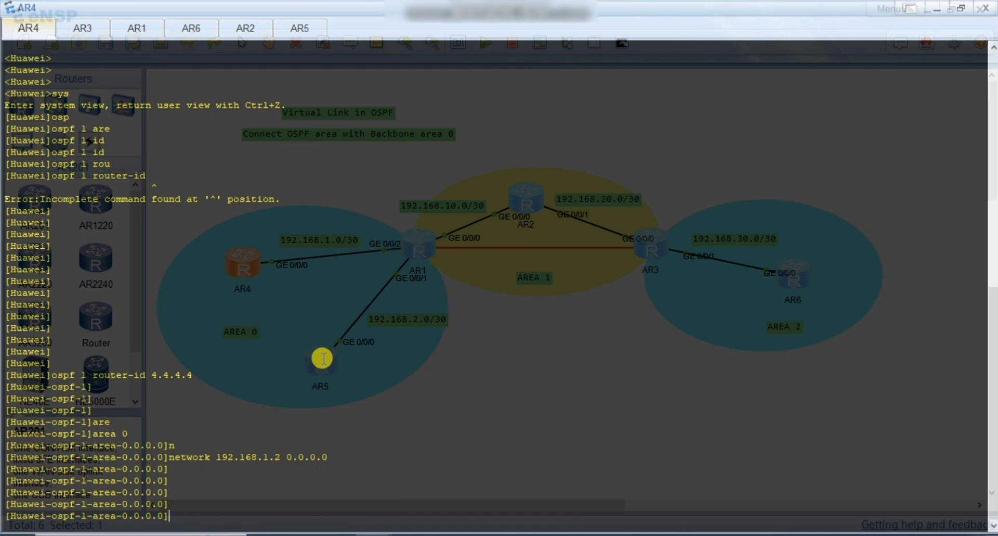
- Log on to AR5's console and enter the system view
{"action": "left_click", "coordinate": [297, 28]}
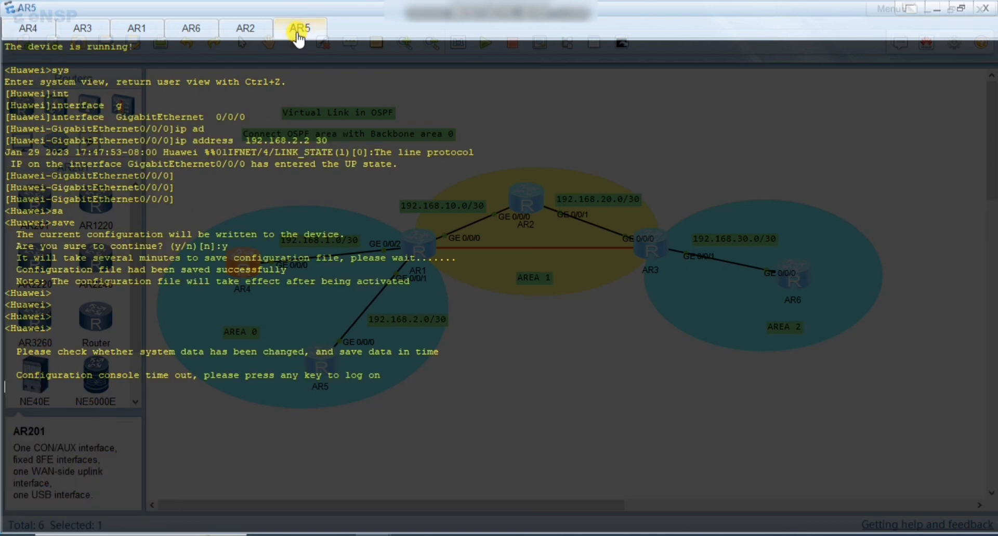
{"action": "key", "text": "Return"}
{"action": "key", "text": "Return"}
{"action": "key", "text": "Return"}
{"action": "type", "text": "sys"}
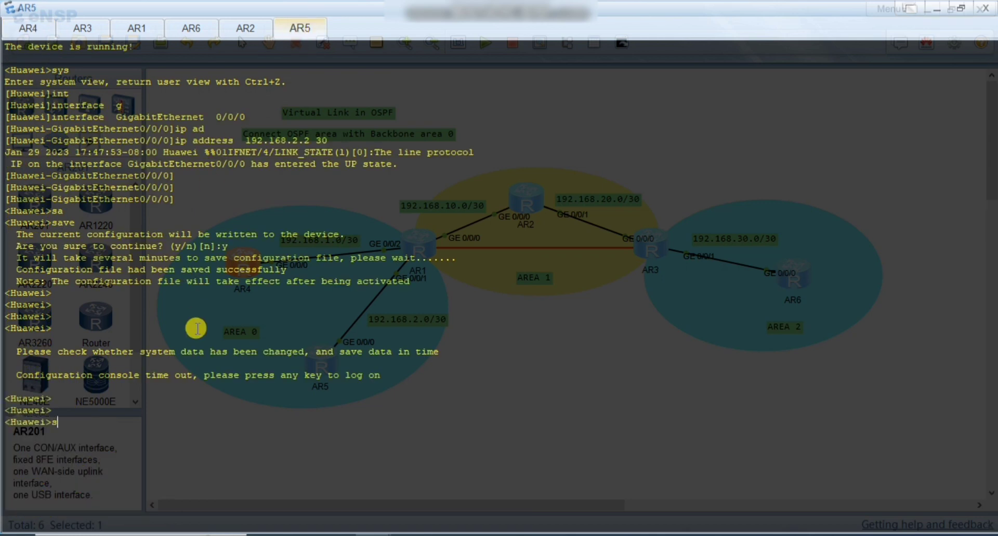
{"action": "key", "text": "Return"}
{"action": "key", "text": "Return"}
{"action": "key", "text": "Return"}
- Start OSPF process 1 on AR5 with router-id 5.5.5.5
{"action": "type", "text": "i"}
{"action": "key", "text": "BackSpace"}
{"action": "type", "text": "os"}
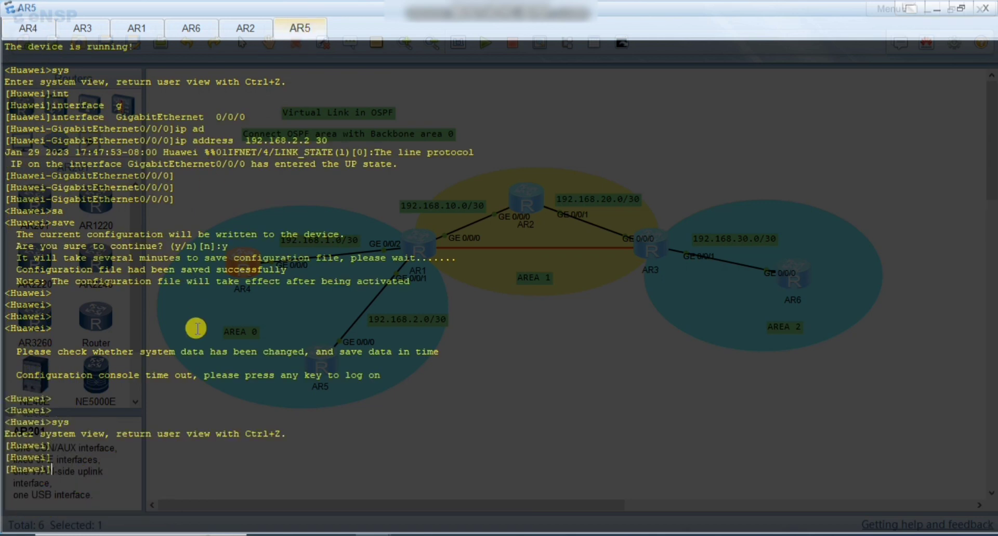
{"action": "key", "text": "Tab"}
{"action": "type", "text": "1 ro"}
{"action": "key", "text": "Tab"}
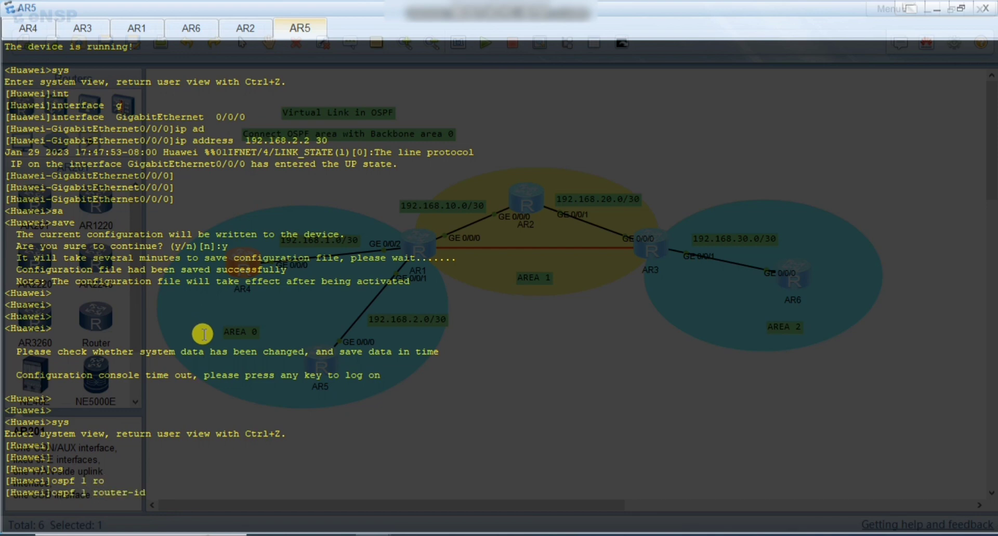
{"action": "type", "text": "5.5.5.5"}
{"action": "key", "text": "Return"}
{"action": "key", "text": "Return"}
{"action": "key", "text": "Return"}
- Enter area 0 within OSPF process 1 on AR5
{"action": "type", "text": "are"}
{"action": "key", "text": "Tab"}
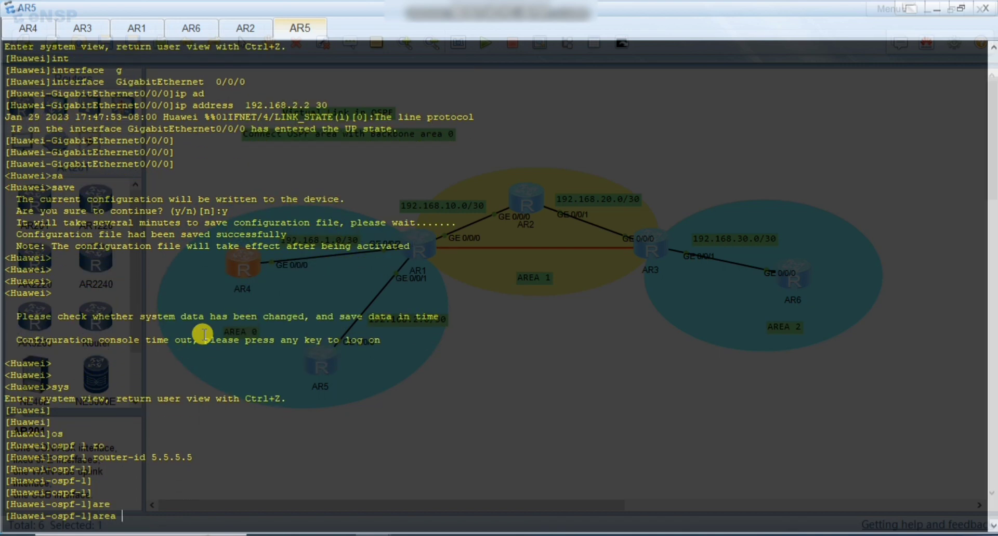
{"action": "type", "text": "0"}
{"action": "key", "text": "Return"}
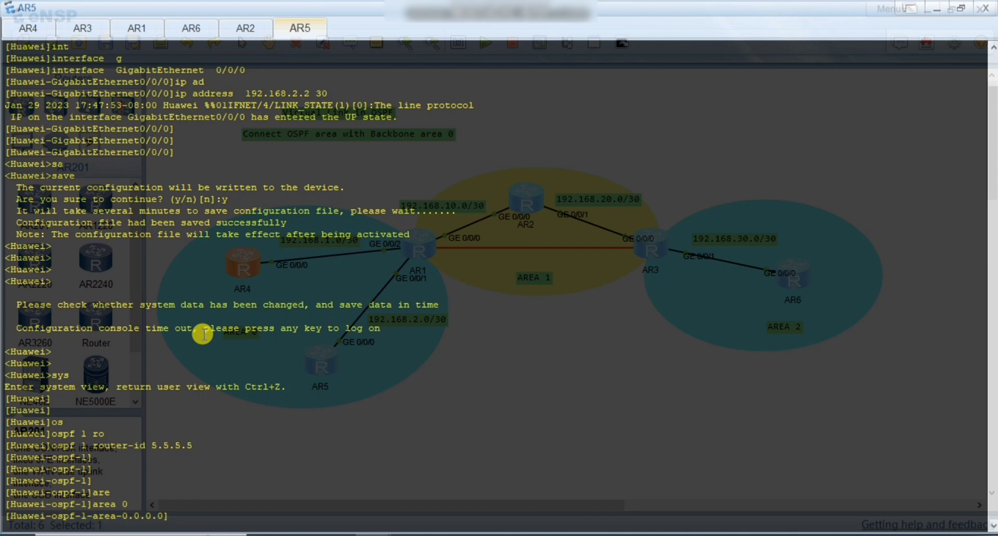
- Add the network statement 192.168.2.2 with wildcard 0.0.0.0 to area 0 on AR5
{"action": "type", "text": "n"}
{"action": "key", "text": "Tab"}
{"action": "type", "text": "192.1"}
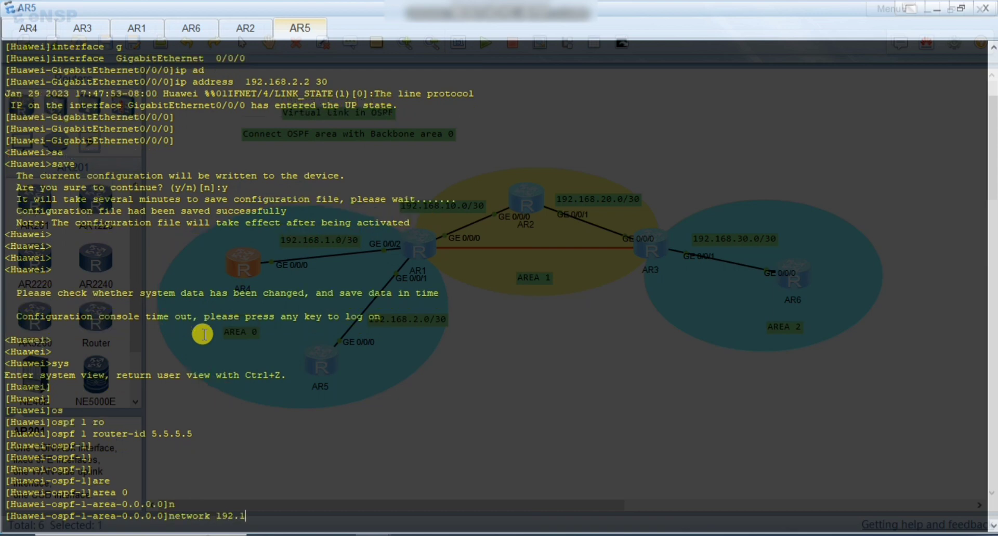
{"action": "type", "text": "68.2.2 0.0.0.0"}
{"action": "key", "text": "Return"}
{"action": "key", "text": "Return"}
{"action": "key", "text": "Return"}
{"action": "key", "text": "Return"}
{"action": "key", "text": "Return"}
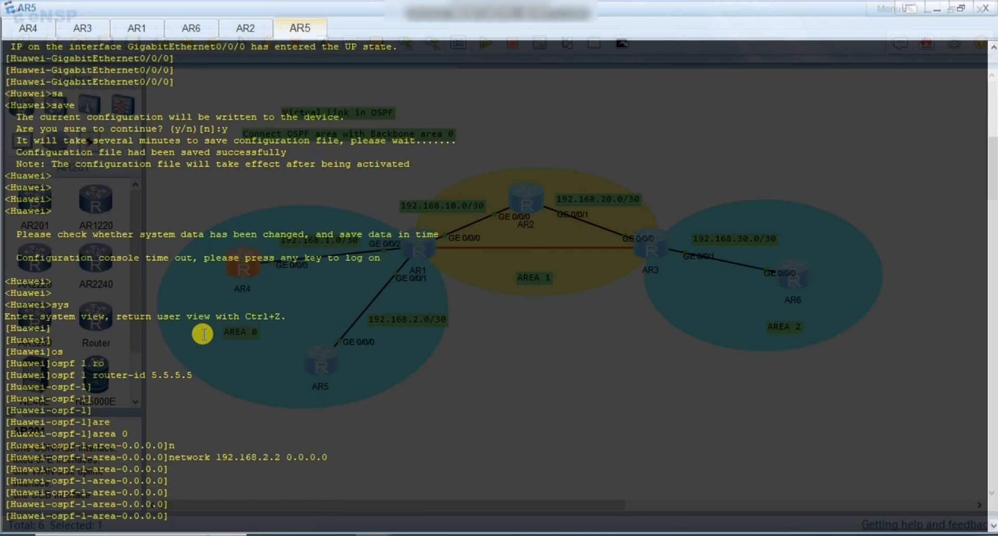
- Log on to AR1's console and enter the system view
{"action": "left_click", "coordinate": [127, 32]}
{"action": "key", "text": "Return"}
{"action": "key", "text": "Return"}
{"action": "key", "text": "Return"}
{"action": "key", "text": "Return"}
{"action": "key", "text": "Return"}
{"action": "key", "text": "Return"}
{"action": "key", "text": "Return"}
{"action": "key", "text": "Return"}
{"action": "key", "text": "Return"}
{"action": "key", "text": "Return"}
{"action": "key", "text": "Return"}
{"action": "key", "text": "Return"}
{"action": "key", "text": "Return"}
{"action": "key", "text": "Return"}
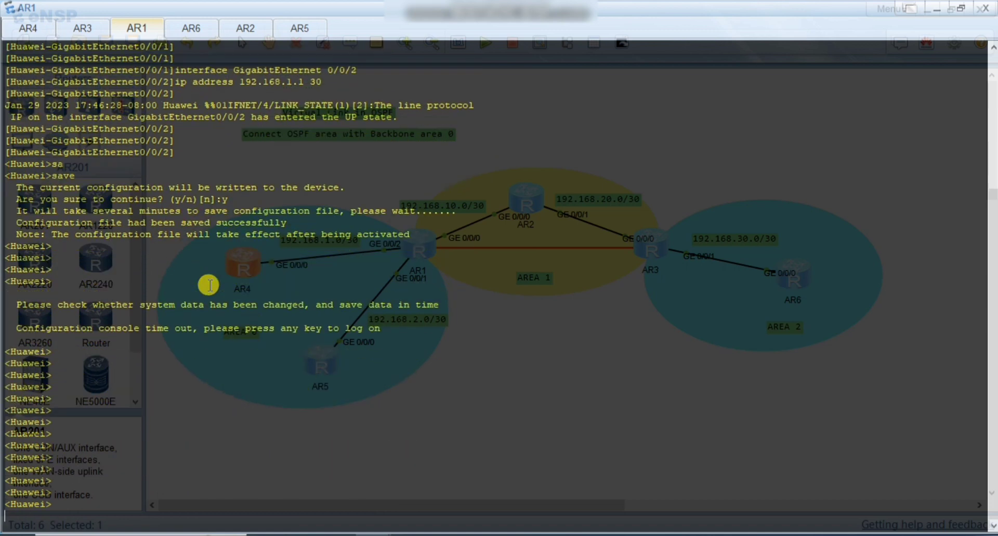
{"action": "key", "text": "Return"}
{"action": "key", "text": "Return"}
{"action": "key", "text": "Return"}
{"action": "key", "text": "Return"}
{"action": "key", "text": "Return"}
{"action": "key", "text": "Return"}
{"action": "key", "text": "Return"}
{"action": "key", "text": "Return"}
{"action": "key", "text": "Return"}
{"action": "key", "text": "Return"}
{"action": "key", "text": "Return"}
{"action": "key", "text": "Return"}
{"action": "key", "text": "Return"}
{"action": "key", "text": "Return"}
{"action": "key", "text": "Return"}
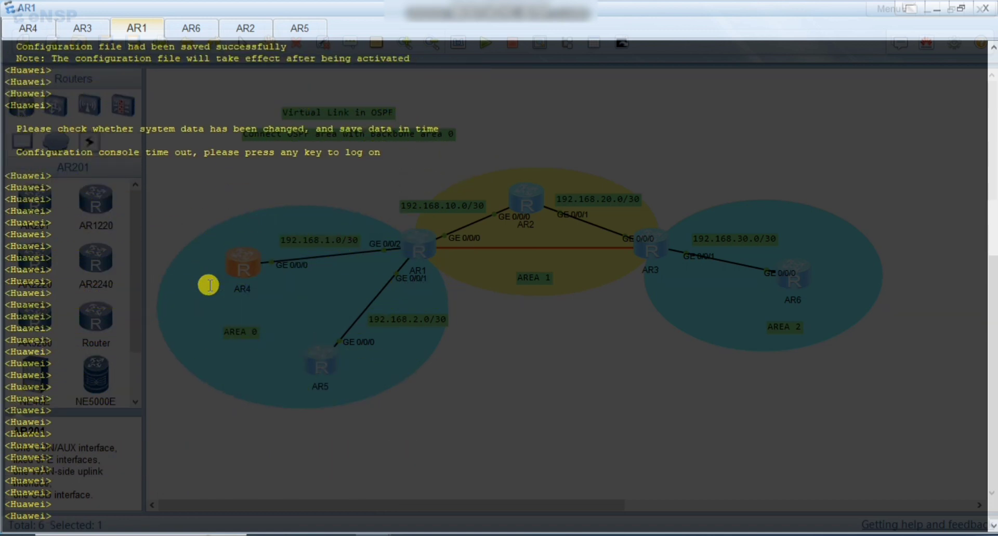
{"action": "type", "text": "os"}
{"action": "key", "text": "Return"}
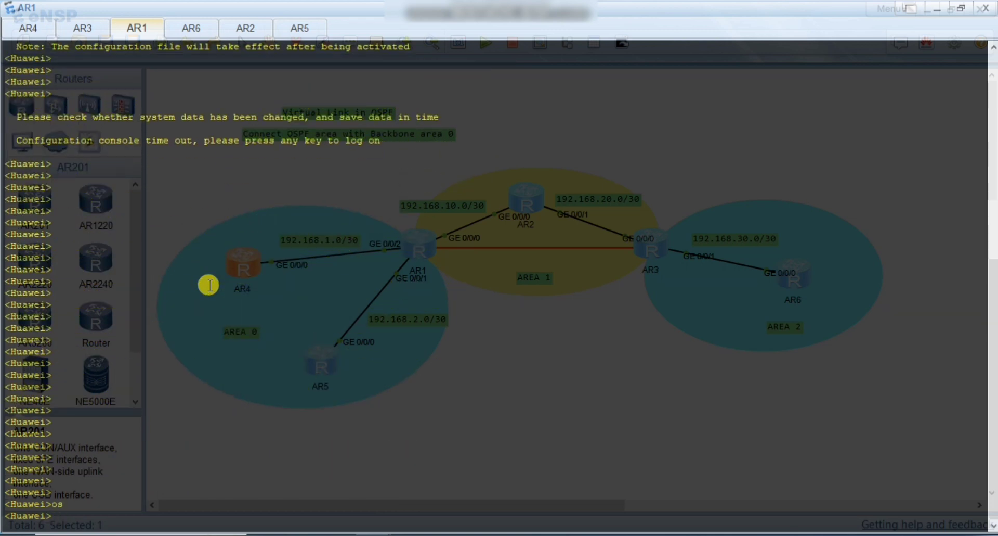
{"action": "type", "text": "sy"}
{"action": "key", "text": "Tab"}
{"action": "key", "text": "Return"}
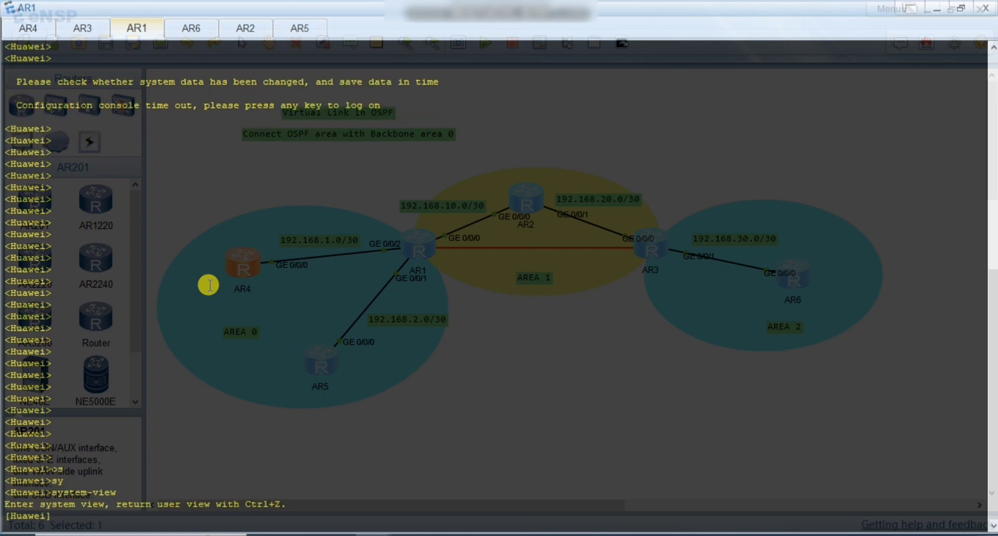
- Start OSPF process 1 on AR1 with router-id 1.1.1.1
{"action": "type", "text": "os"}
{"action": "key", "text": "Return"}
{"action": "type", "text": "ospf 1 r"}
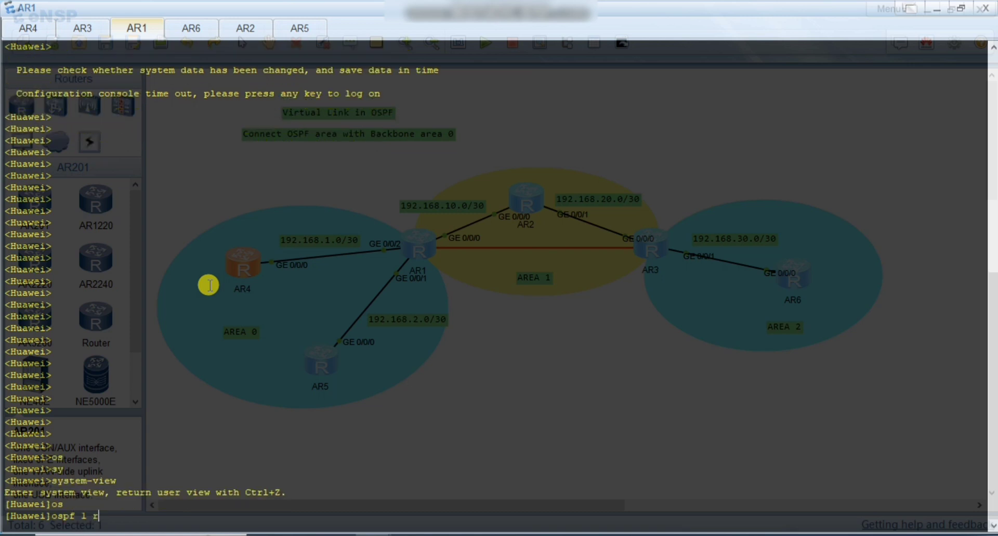
{"action": "type", "text": "ou"}
{"action": "key", "text": "Tab"}
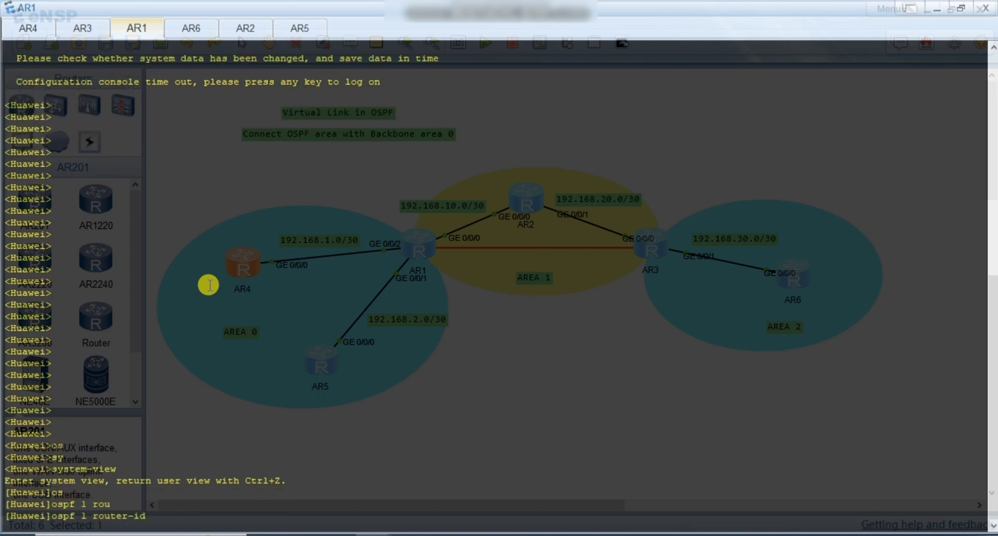
{"action": "type", "text": "1.1.1.1"}
{"action": "key", "text": "Return"}
{"action": "key", "text": "Return"}
{"action": "key", "text": "Return"}
{"action": "key", "text": "Return"}
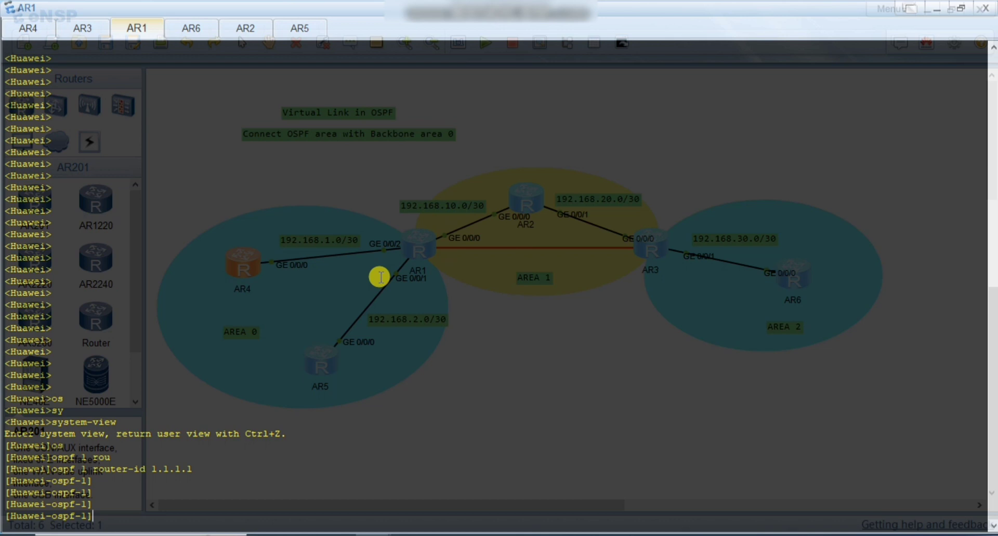
- Enter area 0 within OSPF process 1 on AR1
{"action": "type", "text": "are"}
{"action": "key", "text": "Tab"}
{"action": "key", "text": "Tab"}
{"action": "type", "text": "0"}
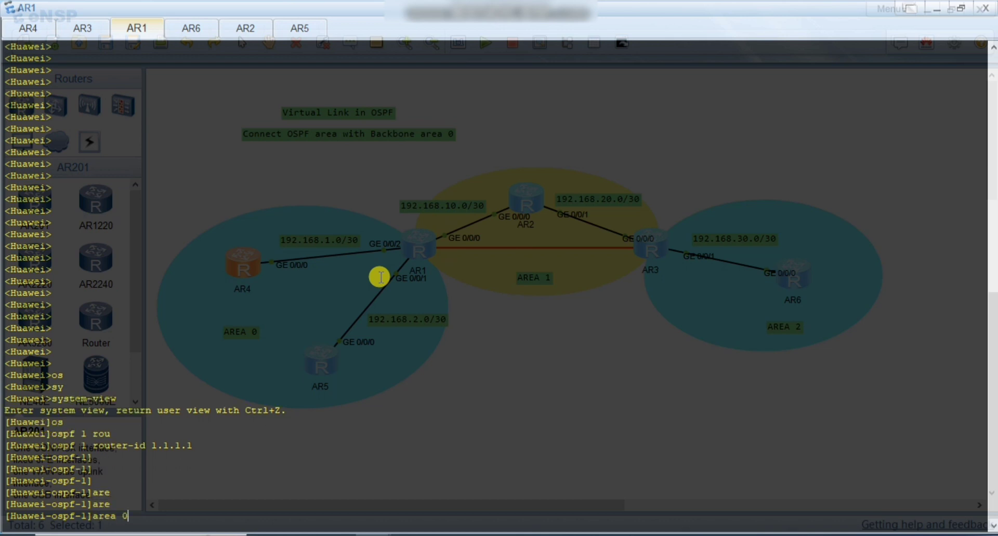
{"action": "key", "text": "Return"}
- Add the network statement 192.168.1.1 with wildcard 0.0.0.0 to area 0 on AR1
{"action": "type", "text": "n"}
{"action": "key", "text": "Tab"}
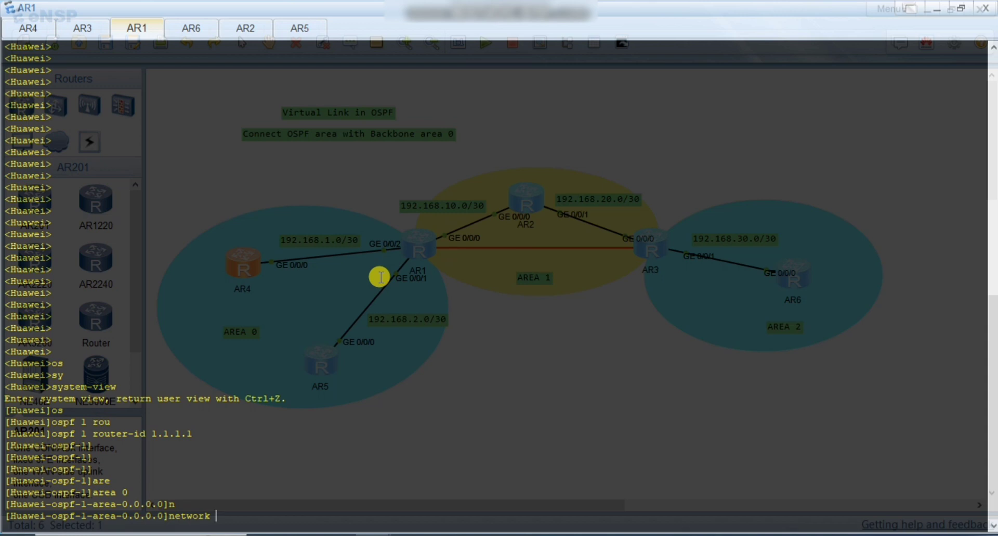
{"action": "type", "text": "192.168.1.1 0.0.0.0"}
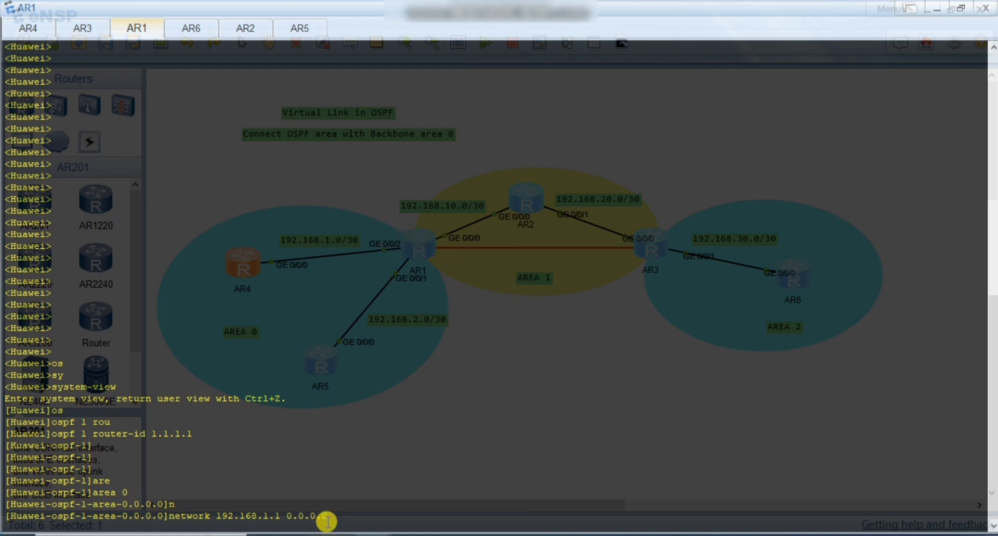
{"action": "left_click_drag", "start_coordinate": [347, 517], "coordinate": [289, 517]}
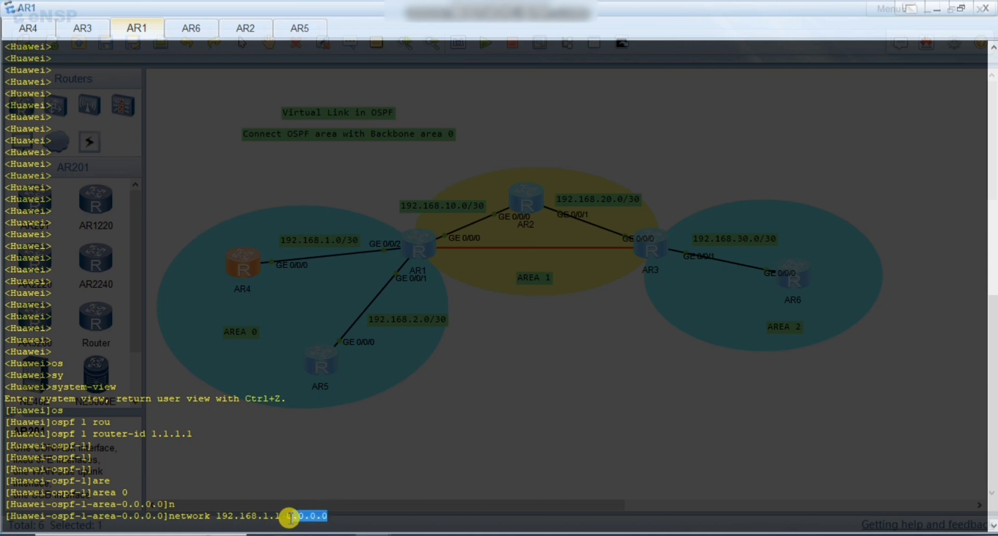
{"action": "key", "text": "Return"}
{"action": "key", "text": "Return"}
{"action": "key", "text": "Return"}
{"action": "key", "text": "Return"}
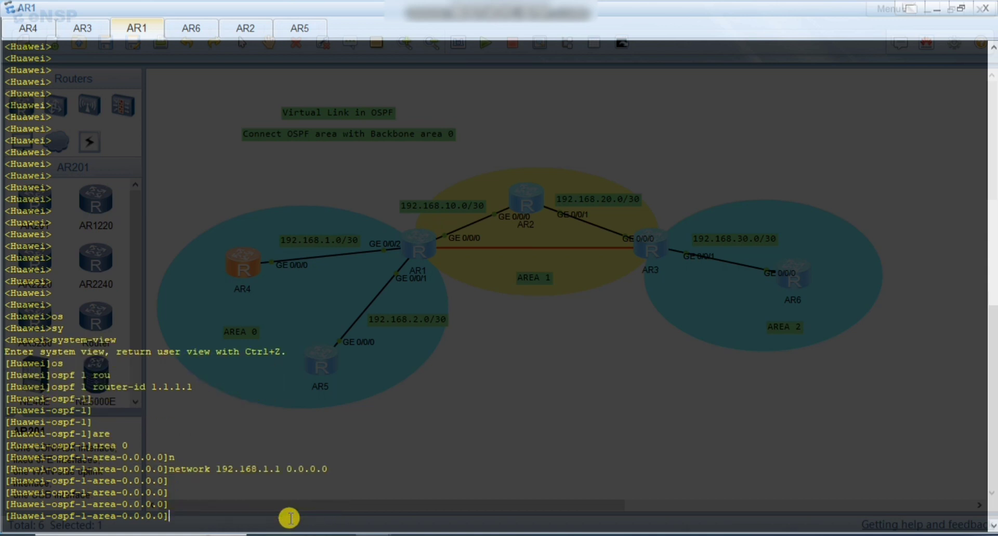
- Add the network statement 192.168.2.1 with wildcard 0.0.0.0 to area 0 on AR1
{"action": "key", "text": "Up"}
{"action": "key", "text": "BackSpace"}
{"action": "type", "text": "2.168..1 0.0.0.02.1 0.0.0.0"}
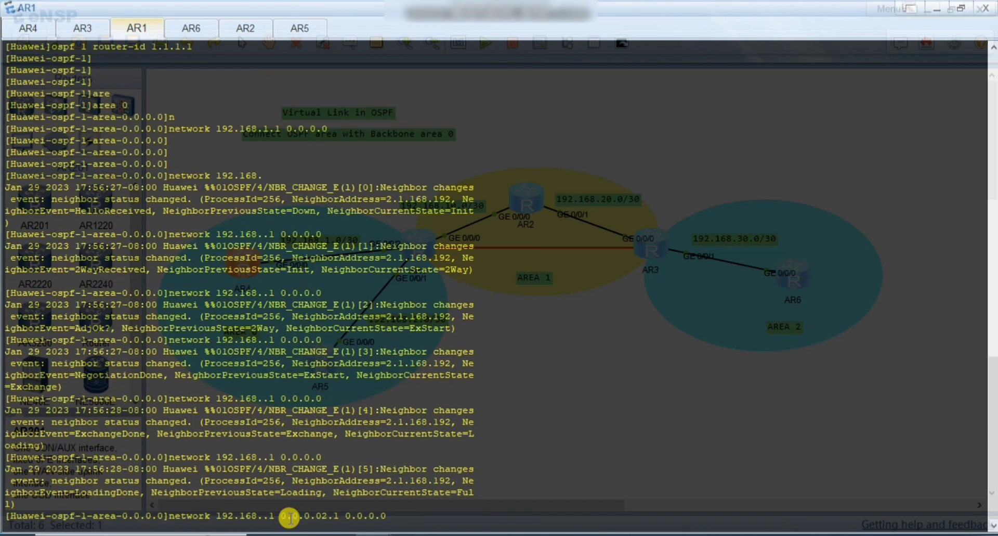
{"action": "key", "text": "Return"}
{"action": "key", "text": "Up"}
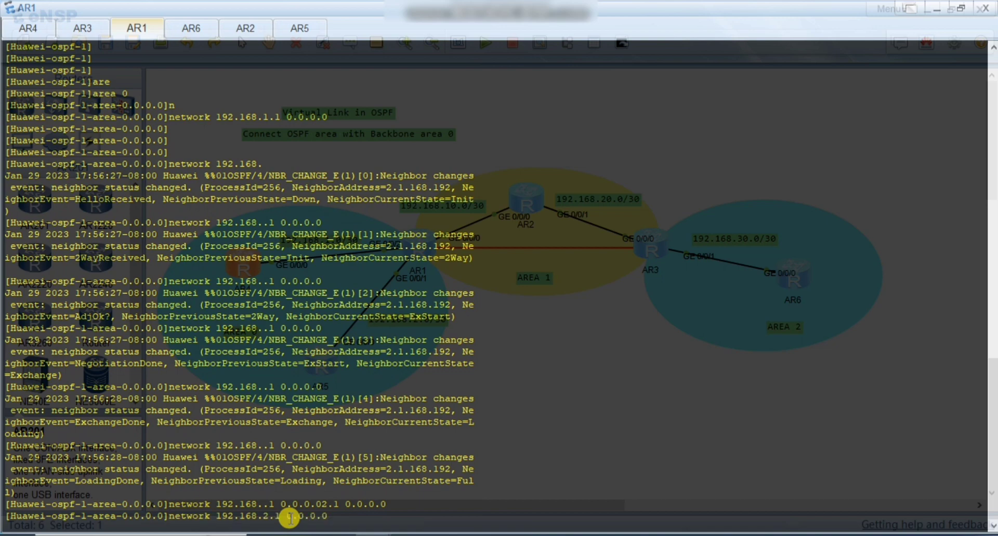
{"action": "key", "text": "Return"}
{"action": "key", "text": "Return"}
{"action": "key", "text": "Return"}
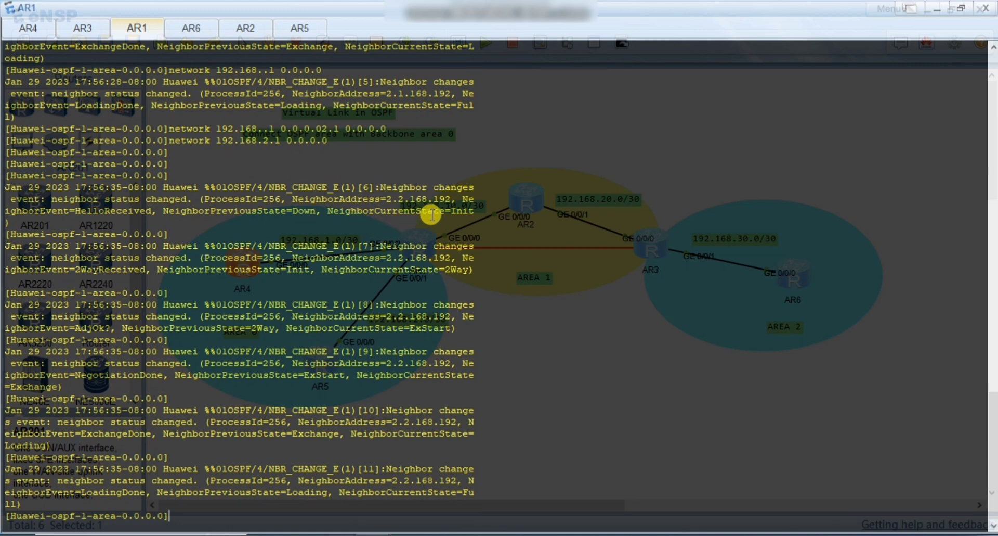
- Examine the successive OSPF neighbor states in AR1's neighbor change log messages
{"action": "double_click", "coordinate": [463, 210]}
{"action": "double_click", "coordinate": [457, 269]}
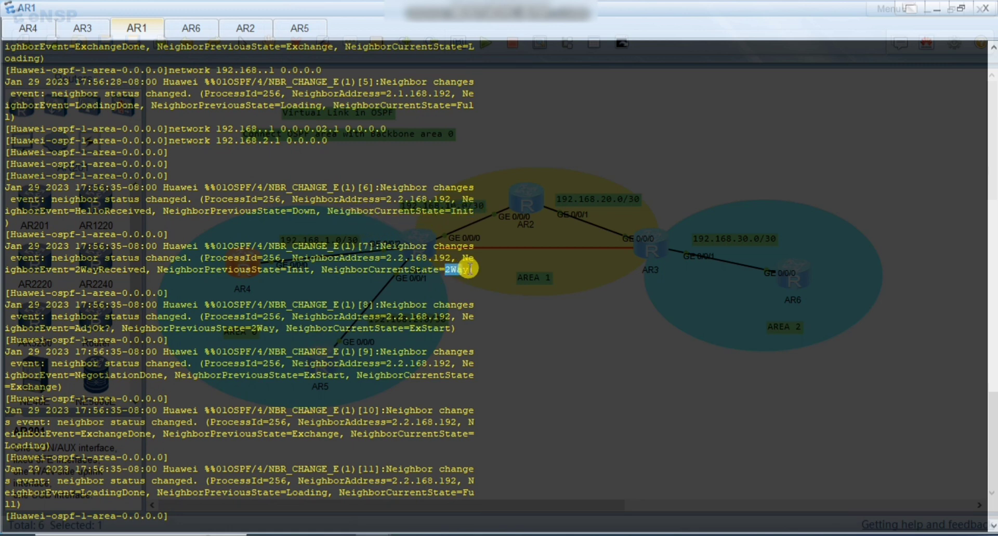
{"action": "left_click_drag", "start_coordinate": [363, 375], "coordinate": [474, 377]}
{"action": "left_click", "coordinate": [364, 440]}
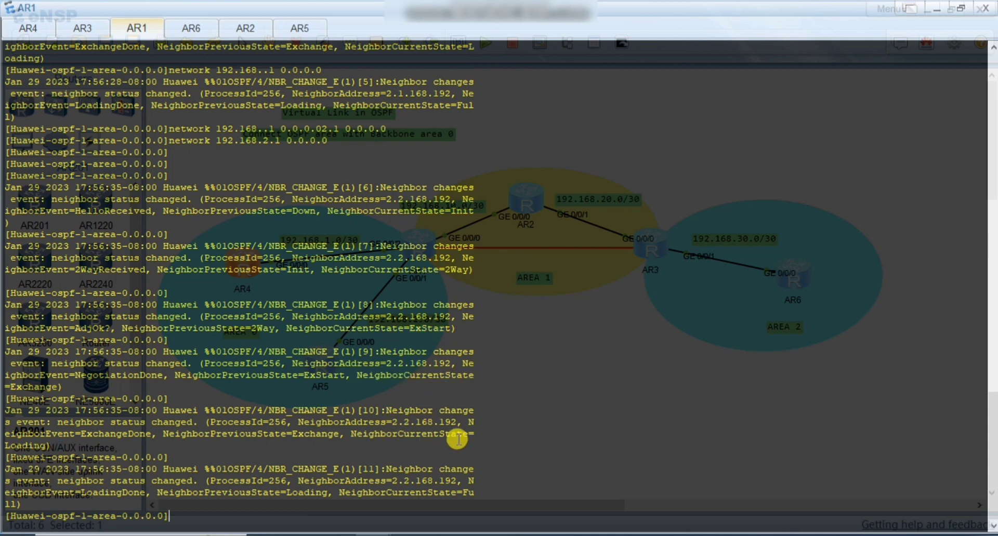
{"action": "double_click", "coordinate": [30, 445]}
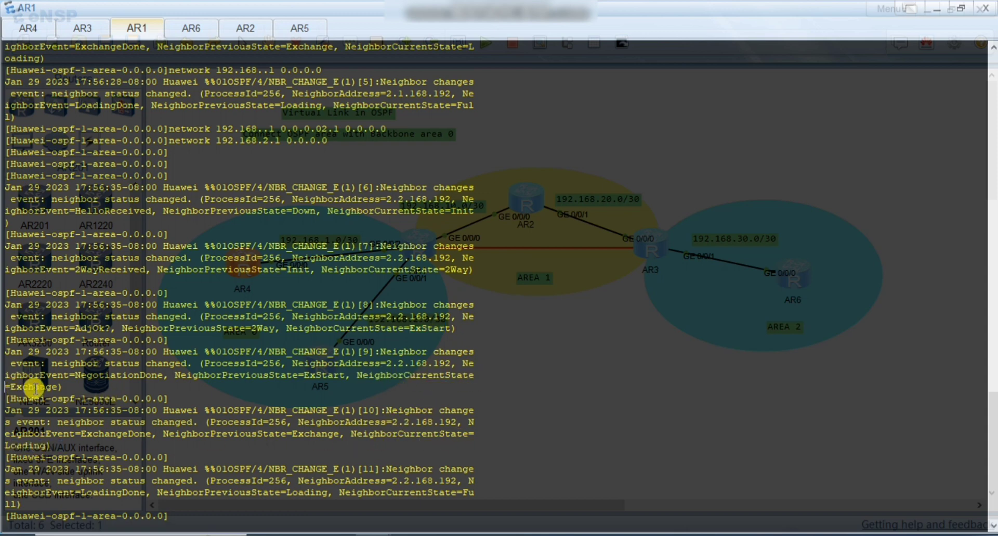
{"action": "double_click", "coordinate": [45, 386]}
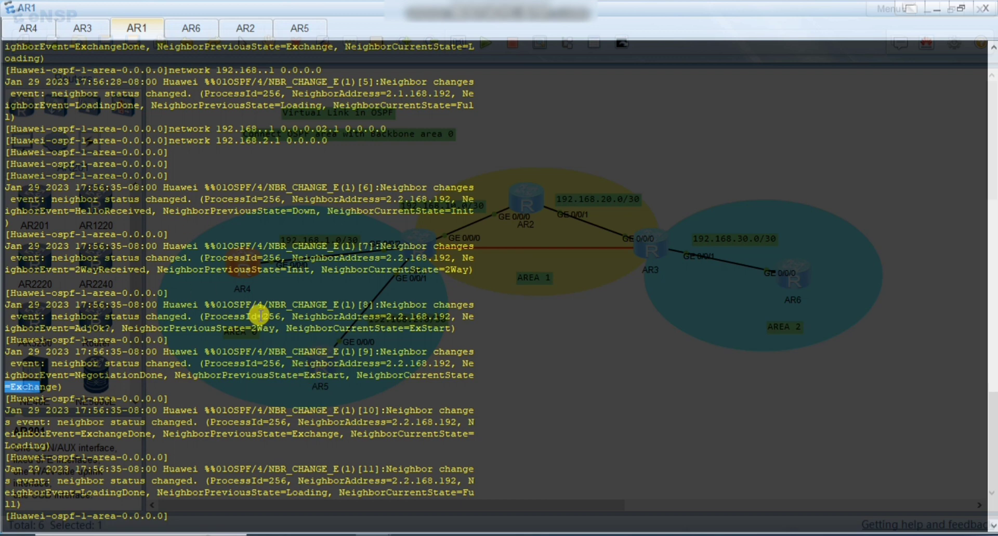
{"action": "key", "text": "Return"}
{"action": "key", "text": "Return"}
{"action": "key", "text": "Return"}
{"action": "key", "text": "Return"}
{"action": "key", "text": "Return"}
{"action": "key", "text": "Return"}
{"action": "key", "text": "Return"}
{"action": "key", "text": "Return"}
{"action": "key", "text": "Return"}
{"action": "key", "text": "Return"}
{"action": "key", "text": "Return"}
{"action": "key", "text": "Return"}
{"action": "key", "text": "Return"}
{"action": "key", "text": "Return"}
{"action": "key", "text": "Return"}
{"action": "key", "text": "Return"}
{"action": "key", "text": "Return"}
{"action": "key", "text": "Return"}
{"action": "key", "text": "Return"}
{"action": "key", "text": "Return"}
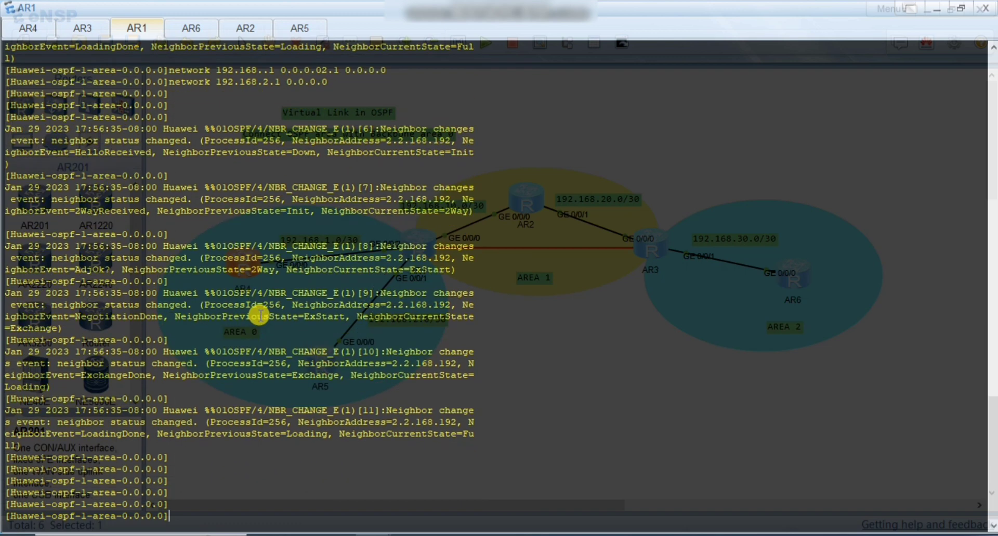
{"action": "key", "text": "Return"}
{"action": "key", "text": "Return"}
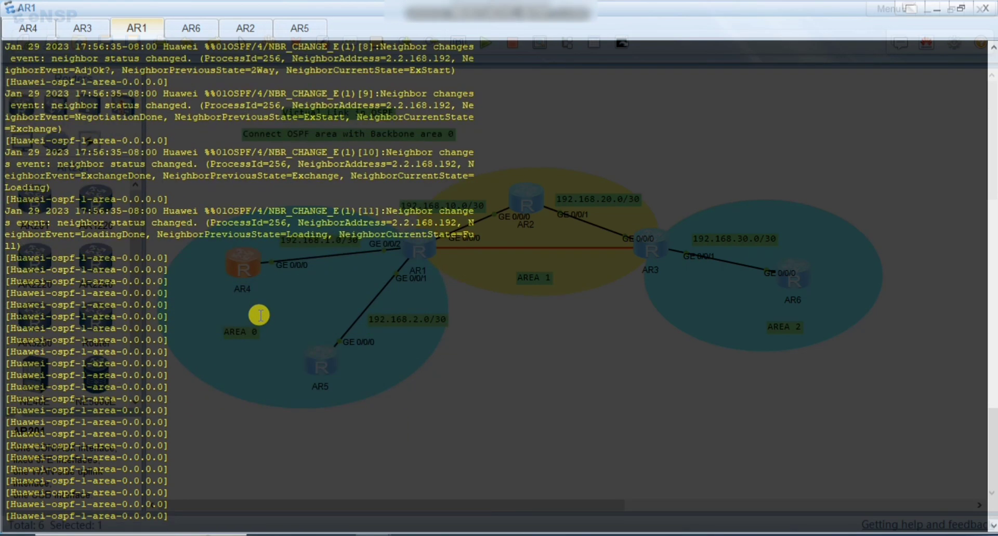
{"action": "key", "text": "Return"}
{"action": "key", "text": "Return"}
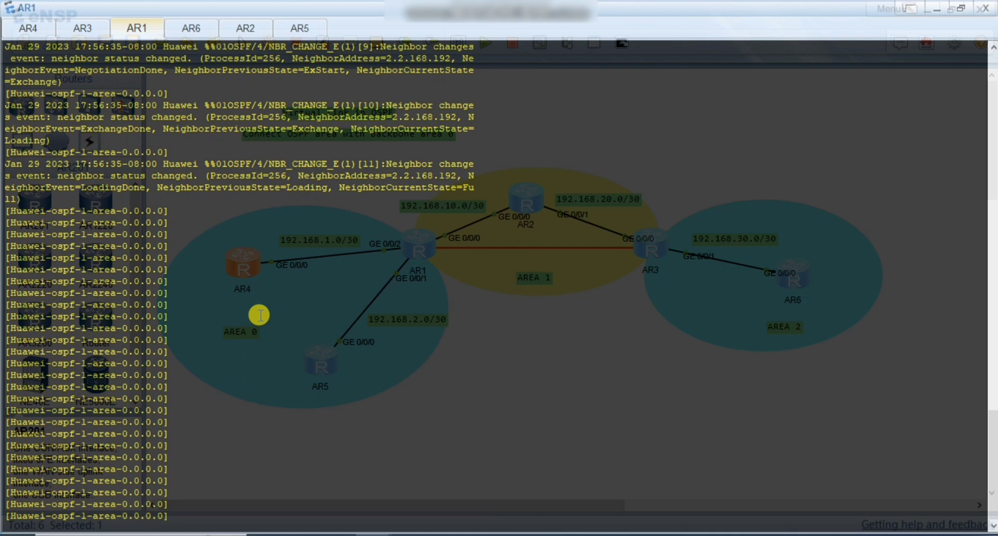
- Leave area 0 and enter area 1 within OSPF process 1 on AR1
{"action": "key", "text": "Return"}
{"action": "key", "text": "Return"}
{"action": "key", "text": "Return"}
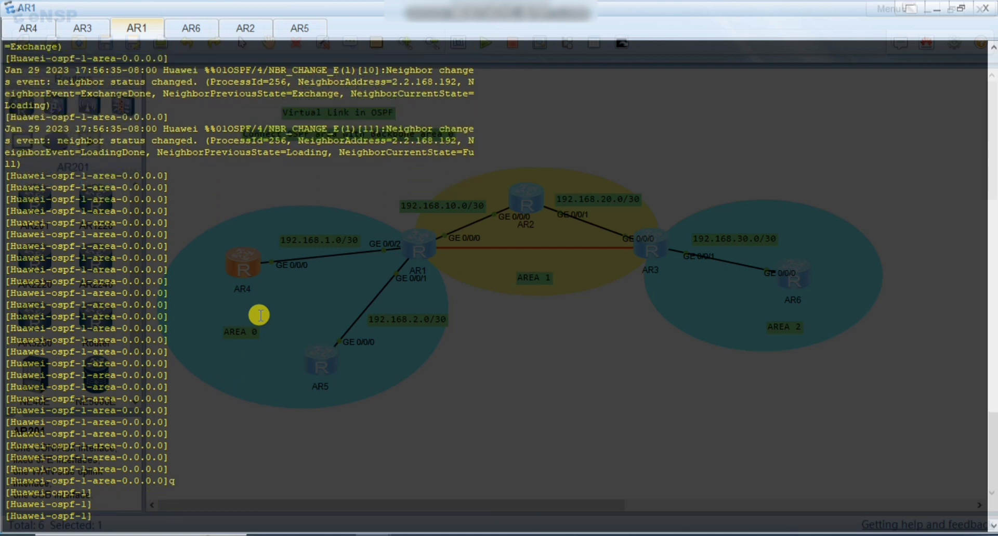
{"action": "type", "text": "are"}
{"action": "key", "text": "Tab"}
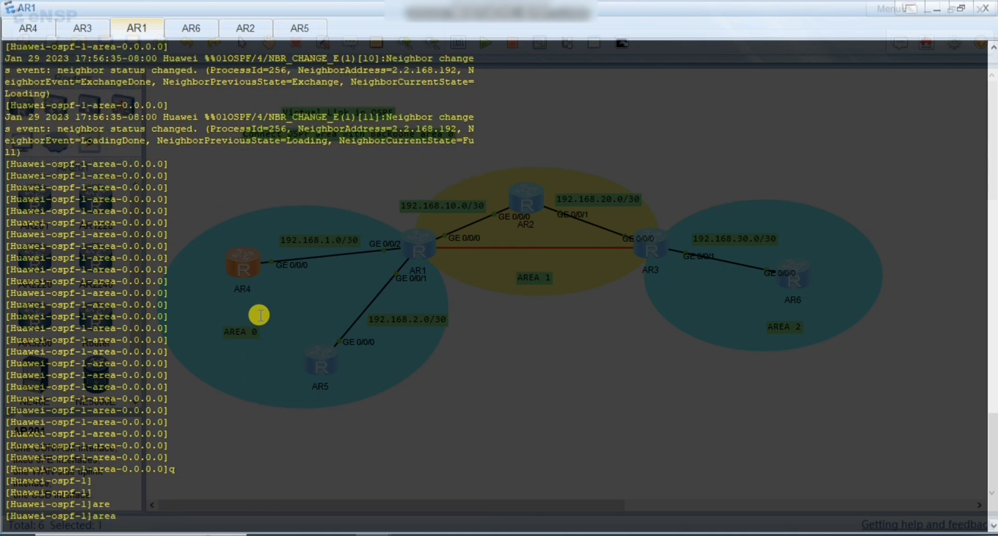
{"action": "type", "text": "1"}
{"action": "key", "text": "Return"}
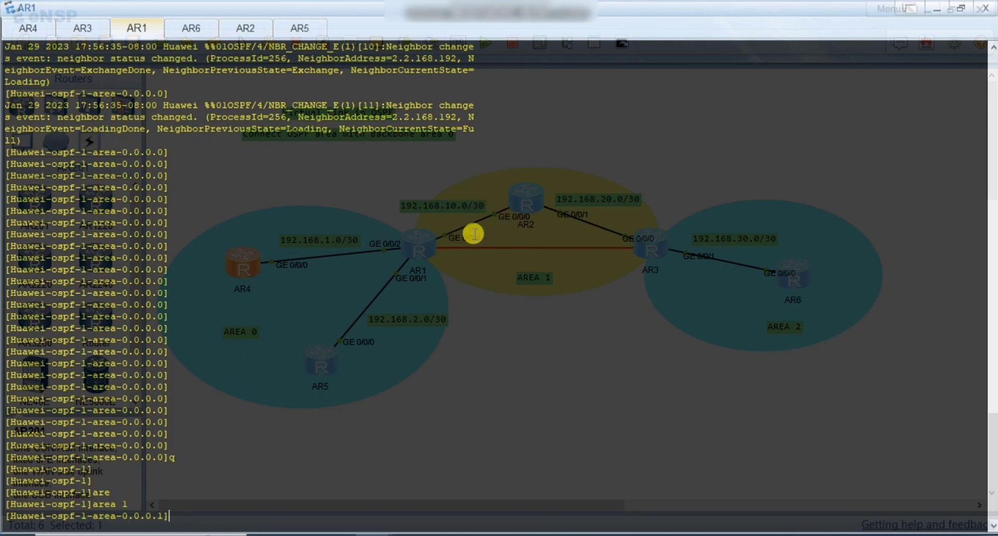
- Add the network statement 192.168.10.1 with wildcard 0.0.0.0 to area 1 on AR1
{"action": "type", "text": "nw"}
{"action": "key", "text": "Tab"}
{"action": "type", "text": "19"}
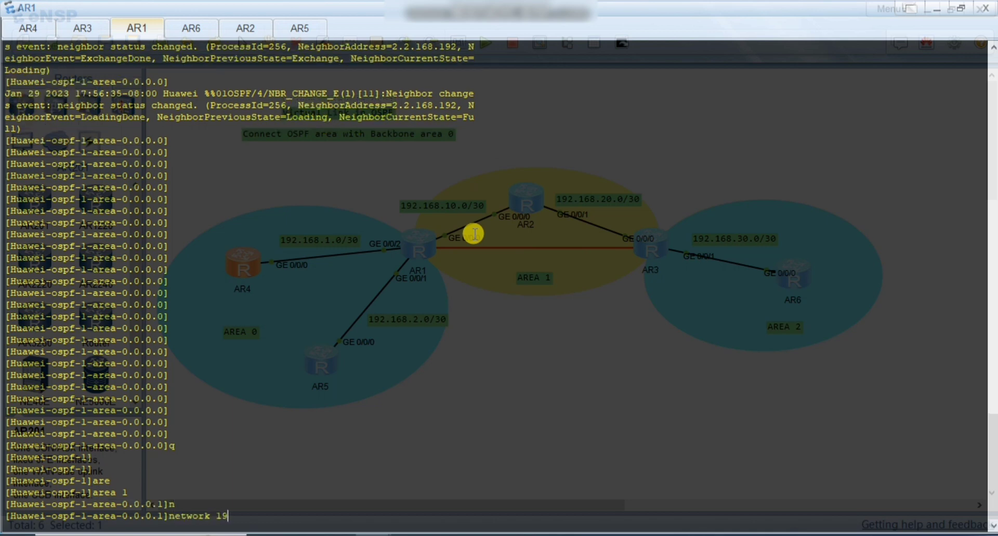
{"action": "type", "text": "2.168.10.1 0.0.0"}
{"action": "key", "text": "Return"}
{"action": "key", "text": "Return"}
{"action": "key", "text": "Return"}
{"action": "key", "text": "Return"}
{"action": "key", "text": "Return"}
{"action": "key", "text": "Return"}
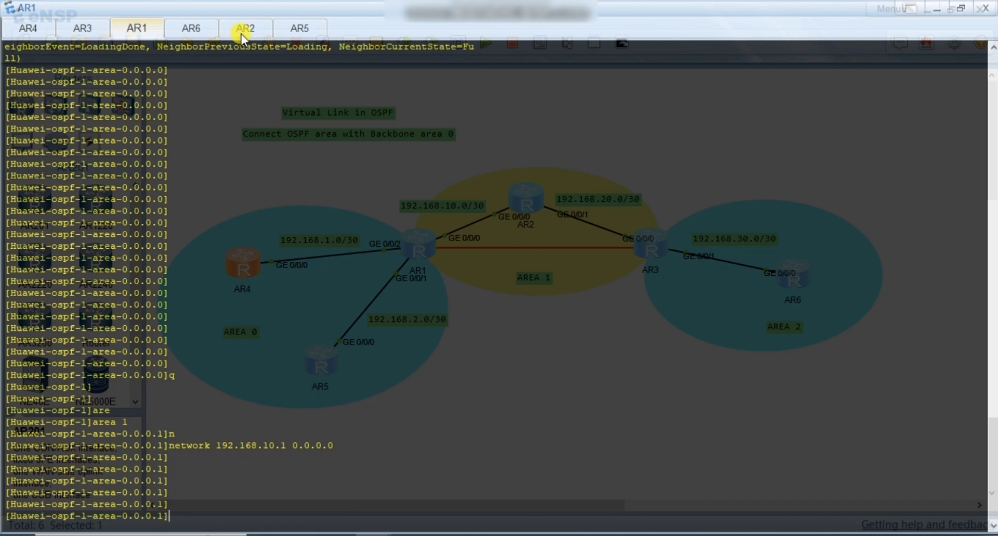
- Switch to AR2's console and enter the system view
{"action": "left_click", "coordinate": [243, 32]}
{"action": "key", "text": "Return"}
{"action": "key", "text": "Return"}
{"action": "key", "text": "Return"}
{"action": "key", "text": "Return"}
{"action": "key", "text": "Return"}
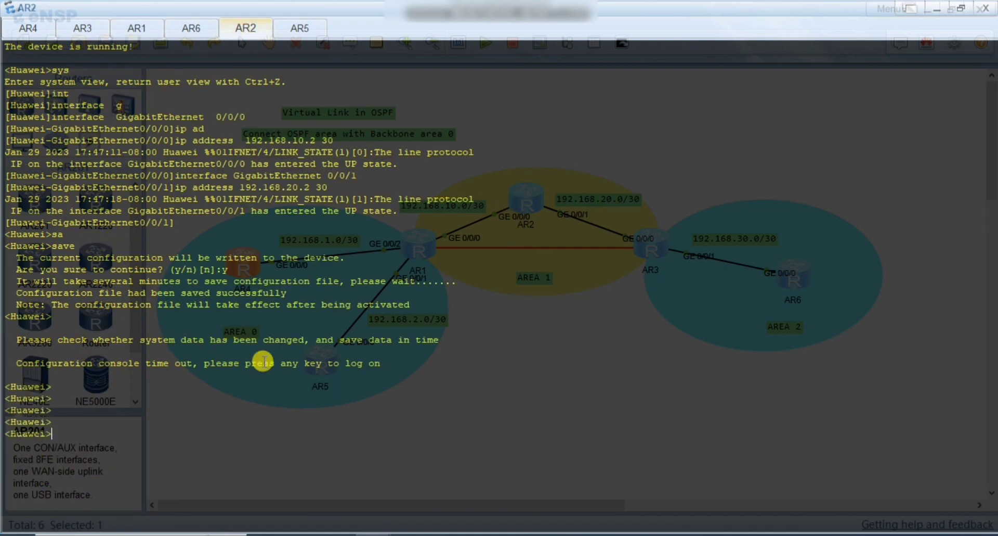
{"action": "type", "text": "sys"}
{"action": "key", "text": "Return"}
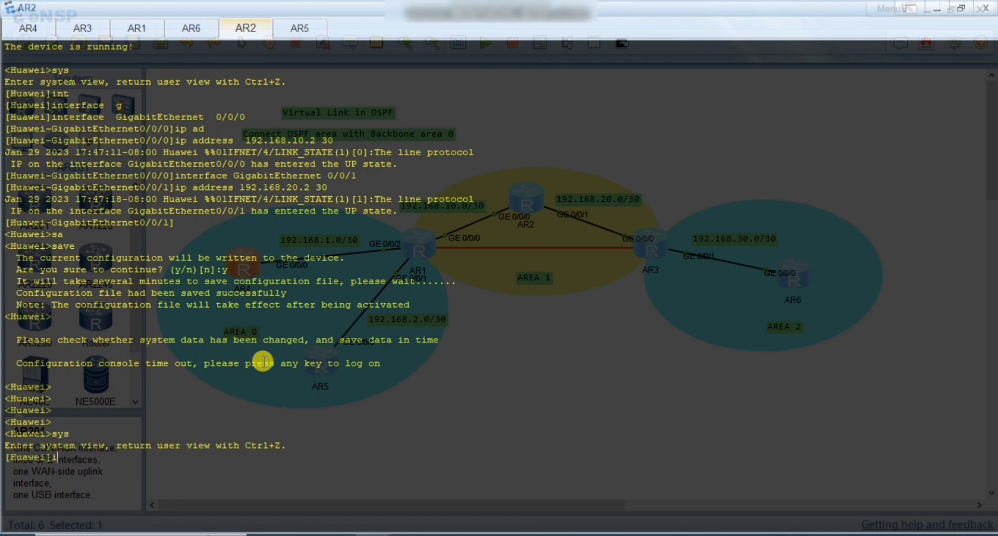
{"action": "key", "text": "BackSpace"}
{"action": "type", "text": "os"}
{"action": "key", "text": "Tab"}
{"action": "type", "text": "1"}
{"action": "key", "text": "Return"}
{"action": "type", "text": "q"}
{"action": "key", "text": "Return"}
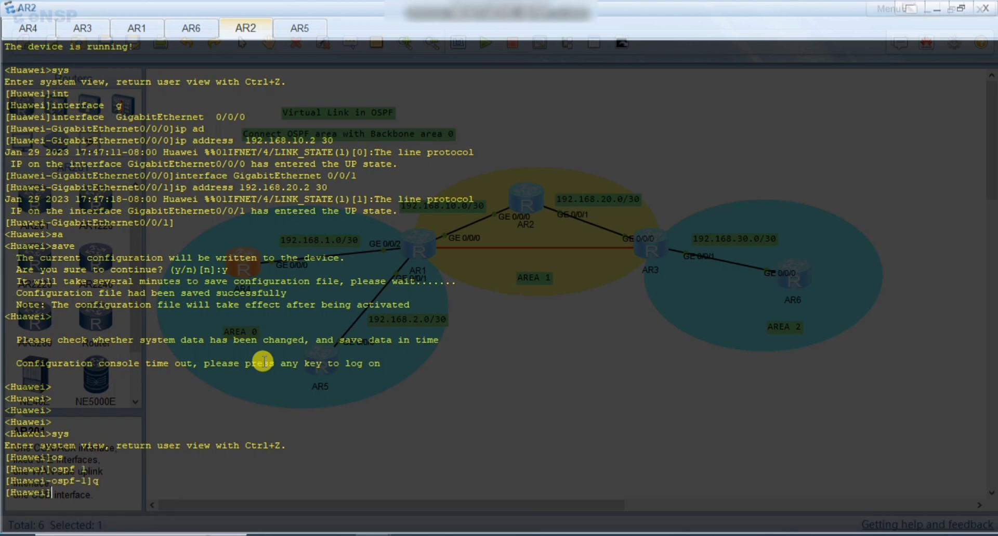
- Start OSPF process 1 on AR2 with router ID 2.2.2.2
{"action": "type", "text": "os"}
{"action": "key", "text": "Tab"}
{"action": "key", "text": "Tab"}
{"action": "key", "text": "Tab"}
{"action": "type", "text": "1"}
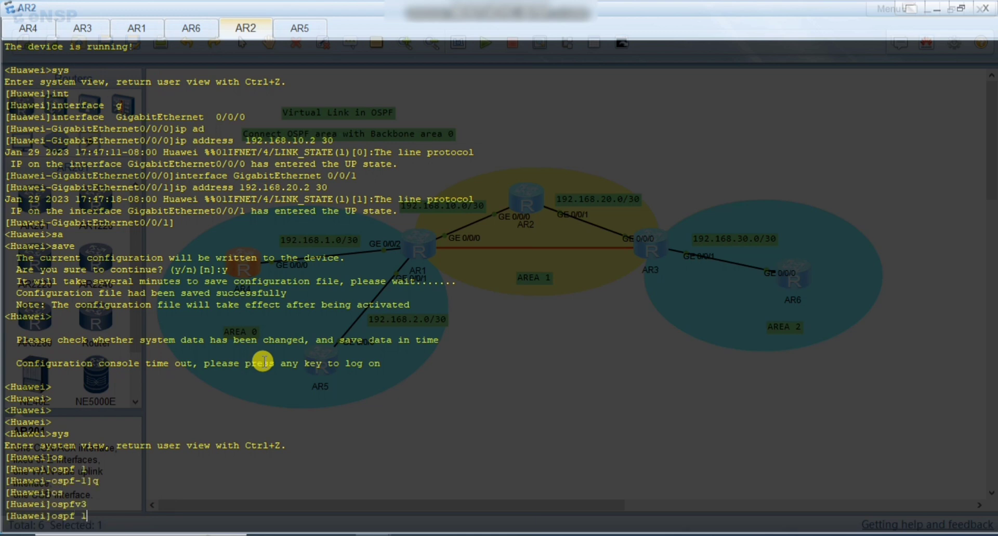
{"action": "type", "text": " rou"}
{"action": "key", "text": "Tab"}
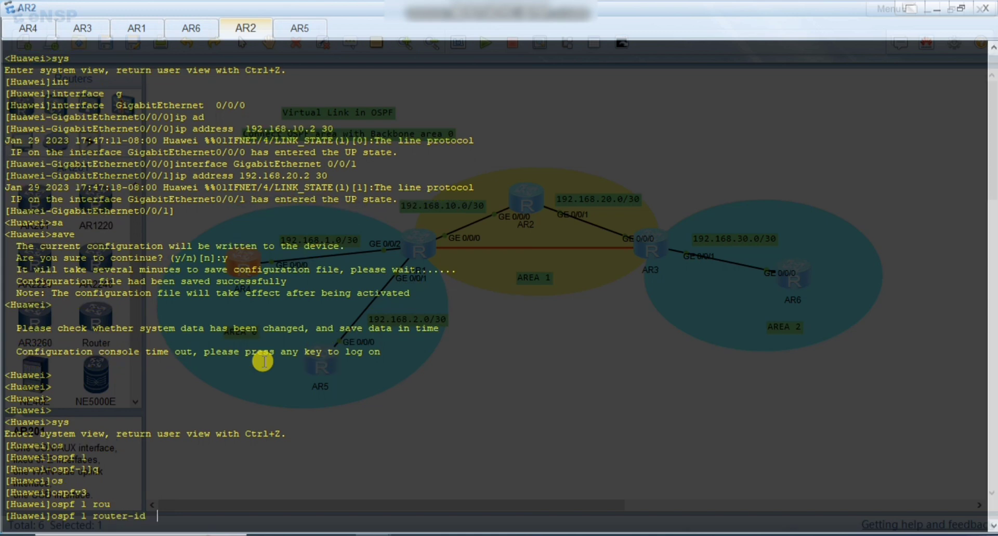
{"action": "type", "text": "2.2.2.2"}
{"action": "key", "text": "Return"}
{"action": "key", "text": "Return"}
{"action": "key", "text": "Return"}
{"action": "key", "text": "Return"}
{"action": "key", "text": "Return"}
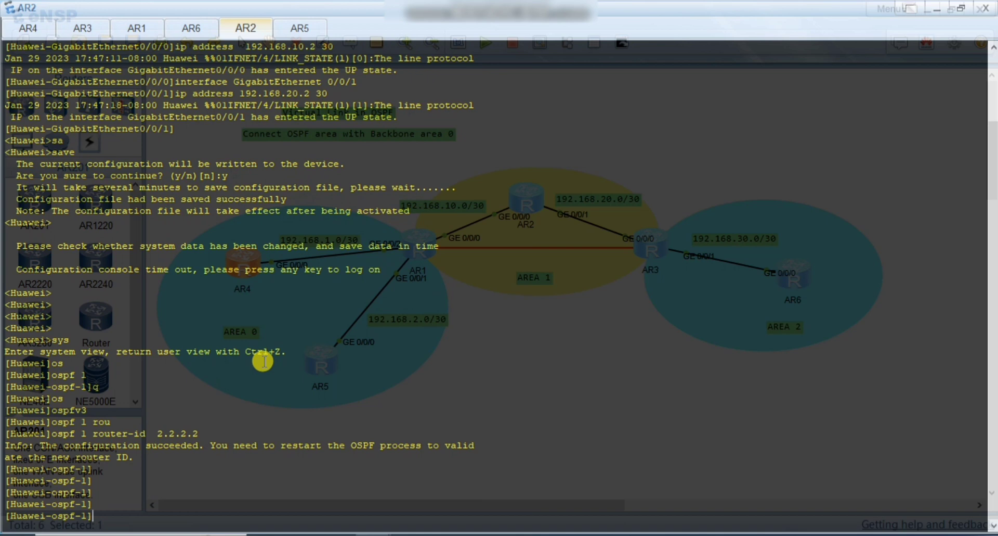
- Enter area 1 within OSPF process 1 on AR2
{"action": "type", "text": "are"}
{"action": "key", "text": "Tab"}
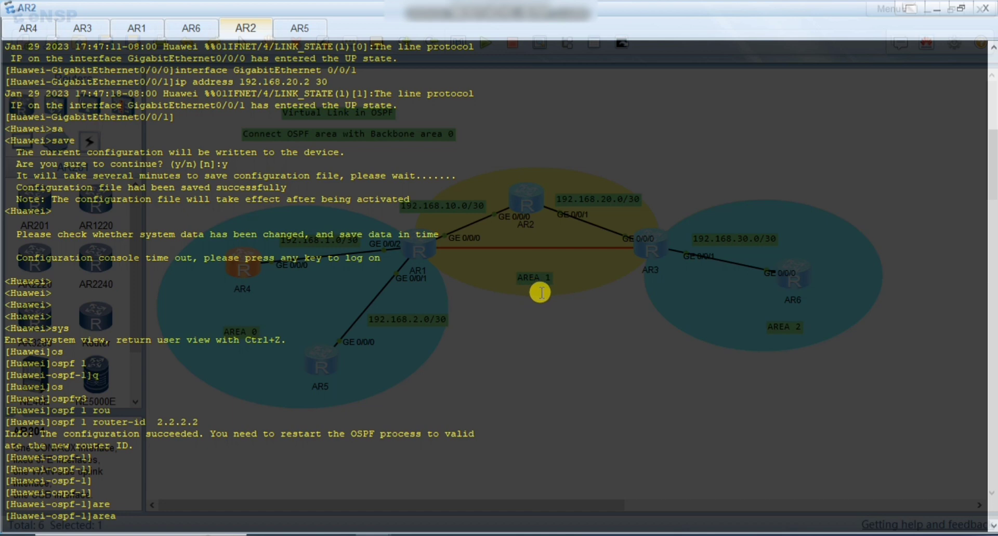
{"action": "type", "text": "1"}
{"action": "key", "text": "Return"}
{"action": "key", "text": "Return"}
{"action": "key", "text": "Return"}
{"action": "key", "text": "Return"}
{"action": "key", "text": "Return"}
{"action": "key", "text": "Return"}
{"action": "key", "text": "Return"}
{"action": "key", "text": "Return"}
{"action": "key", "text": "Return"}
{"action": "key", "text": "Return"}
{"action": "key", "text": "Return"}
{"action": "key", "text": "Return"}
{"action": "key", "text": "Return"}
{"action": "key", "text": "Return"}
{"action": "key", "text": "Return"}
{"action": "key", "text": "Return"}
{"action": "key", "text": "Return"}
{"action": "key", "text": "Return"}
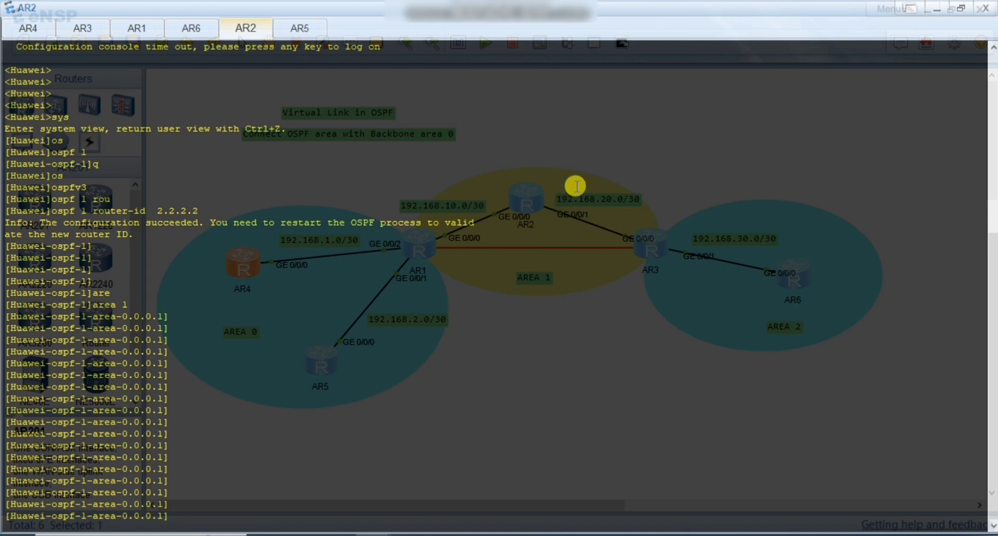
- Add the network statement 192.168.10.2 with wildcard 0.0.0.0 to area 1 on AR2
{"action": "type", "text": "n"}
{"action": "key", "text": "Tab"}
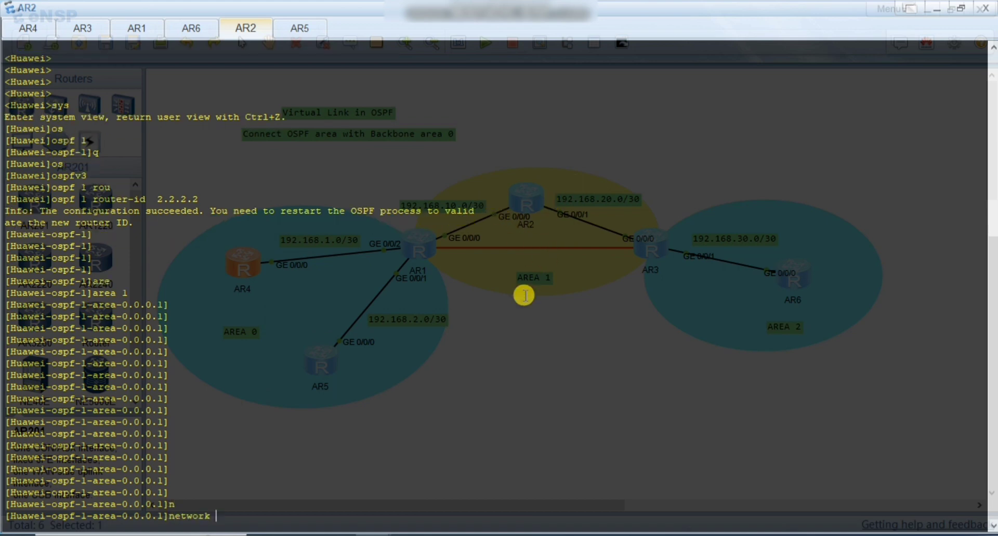
{"action": "type", "text": "192.168.10.2 0.0.0.0"}
{"action": "key", "text": "Return"}
- Add the network statement 192.168.20.2 with wildcard 0.0.0.0 to area 1 on AR2
{"action": "key", "text": "Up"}
{"action": "key", "text": "Left"}
{"action": "key", "text": "Left"}
{"action": "key", "text": "Left"}
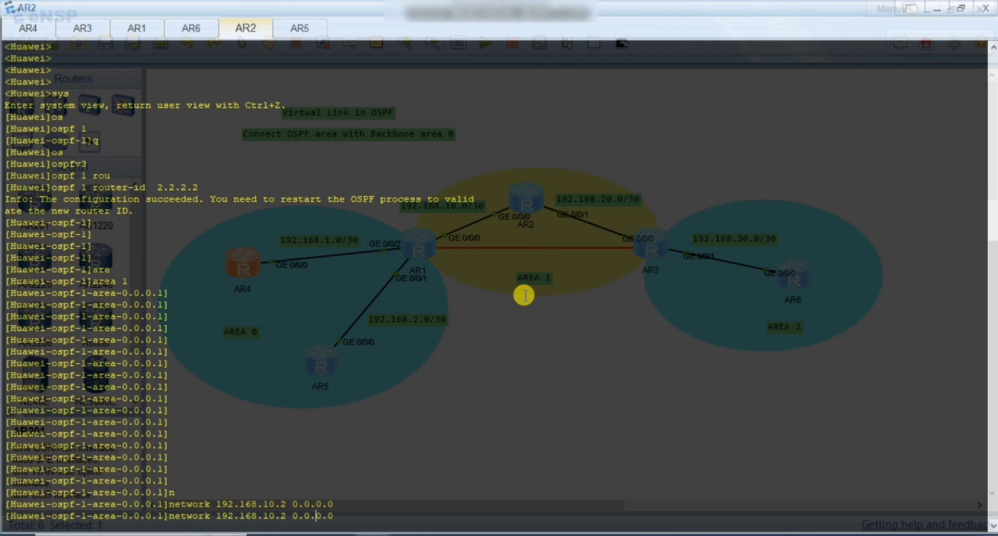
{"action": "key", "text": "Left"}
{"action": "key", "text": "Left"}
{"action": "key", "text": "Left"}
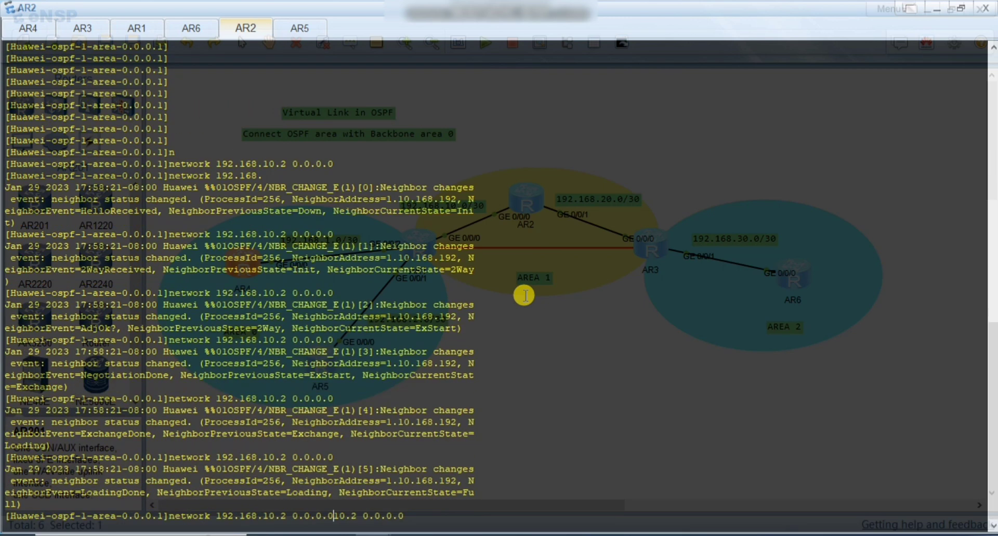
{"action": "key", "text": "BackSpace"}
{"action": "type", "text": "2"}
{"action": "key", "text": "Return"}
{"action": "key", "text": "Up"}
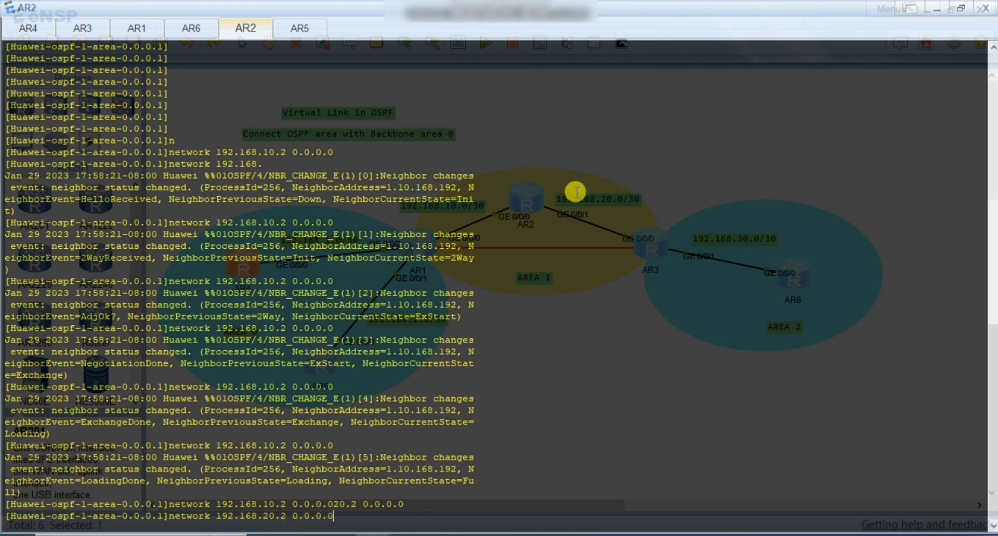
{"action": "key", "text": "Return"}
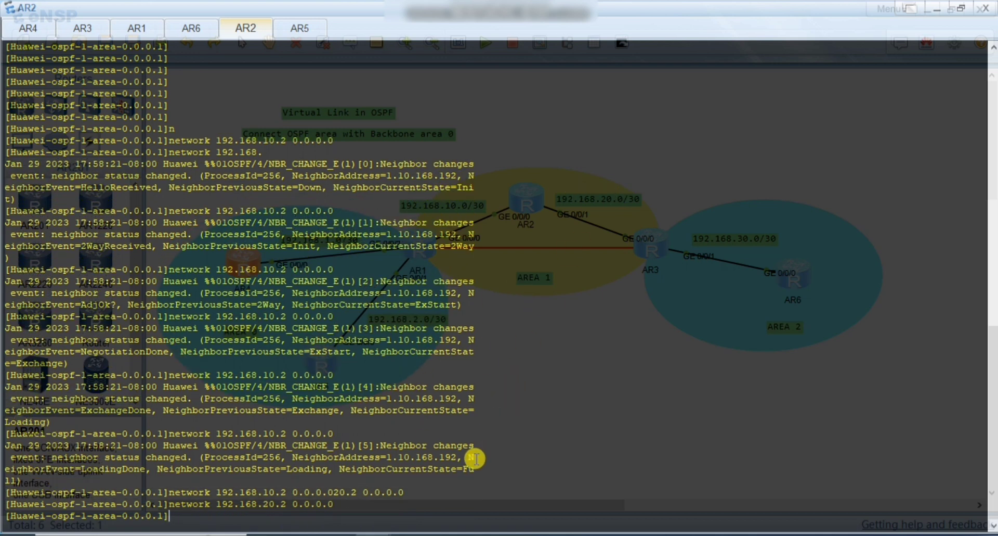
{"action": "key", "text": "Return"}
{"action": "key", "text": "Return"}
{"action": "key", "text": "Return"}
{"action": "key", "text": "Return"}
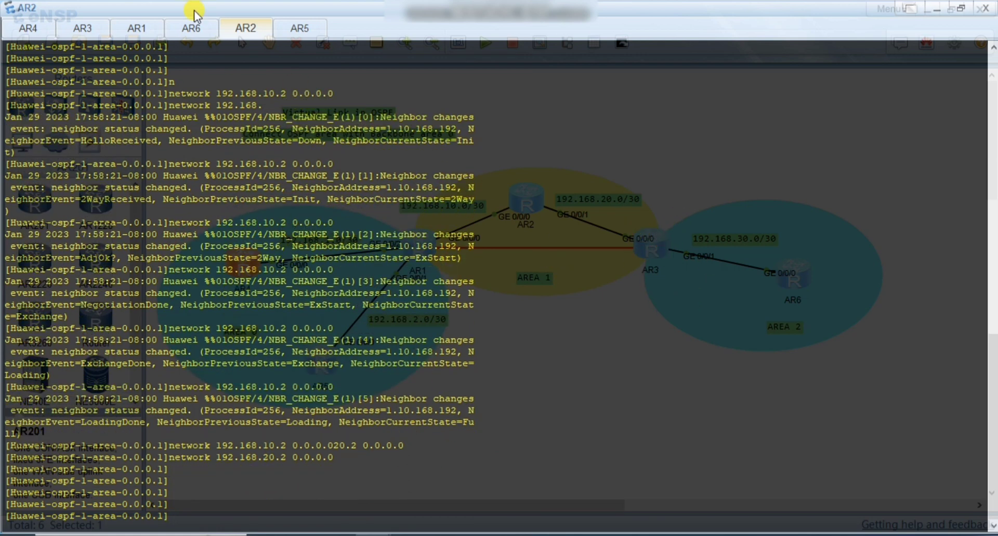
- Switch to AR3's console and enter the system view
{"action": "left_click", "coordinate": [85, 29]}
{"action": "key", "text": "Return"}
{"action": "key", "text": "Return"}
{"action": "key", "text": "Return"}
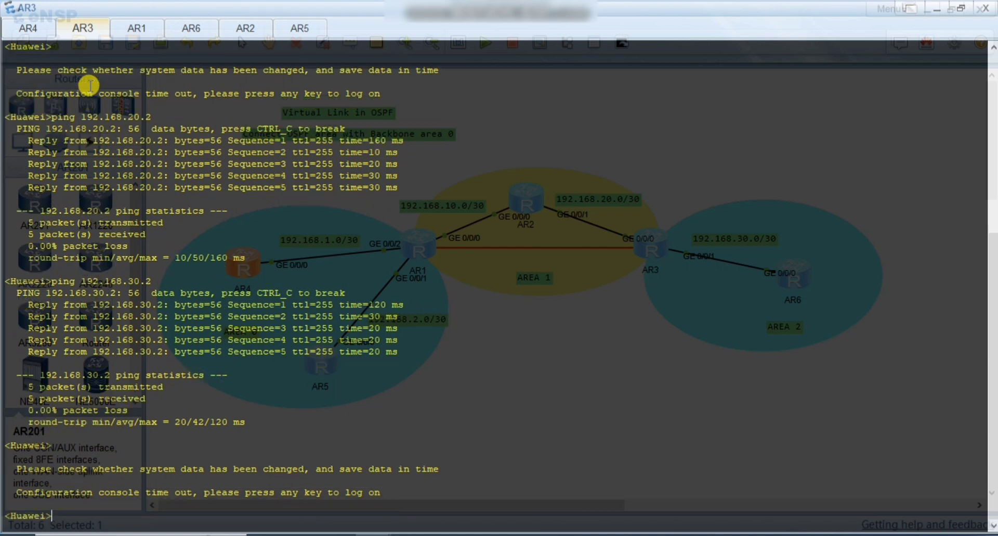
{"action": "type", "text": "sys"}
{"action": "key", "text": "Return"}
{"action": "key", "text": "Return"}
- Start OSPF process 1 on AR3 with router ID 3.3.3.3
{"action": "type", "text": "os"}
{"action": "key", "text": "Tab"}
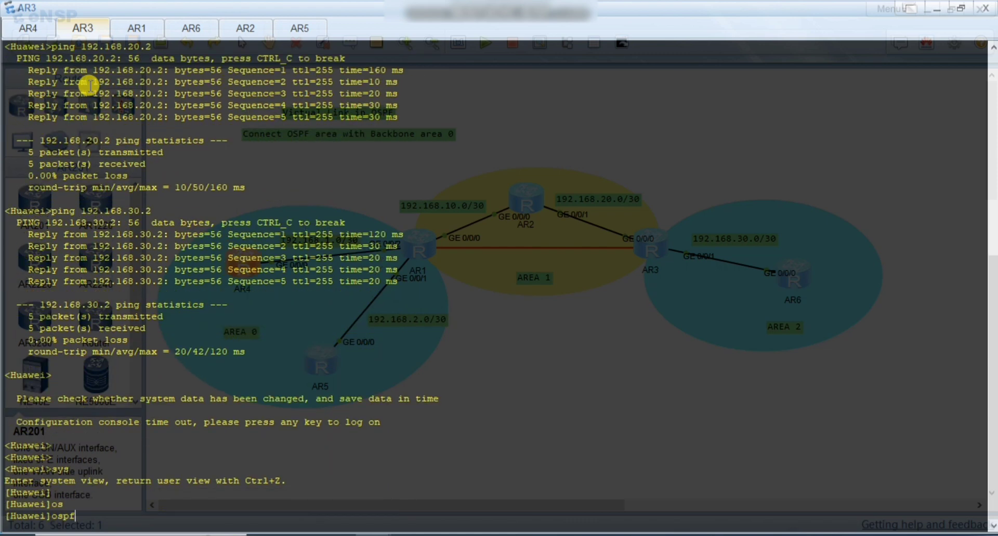
{"action": "type", "text": "1 ru"}
{"action": "key", "text": "Tab"}
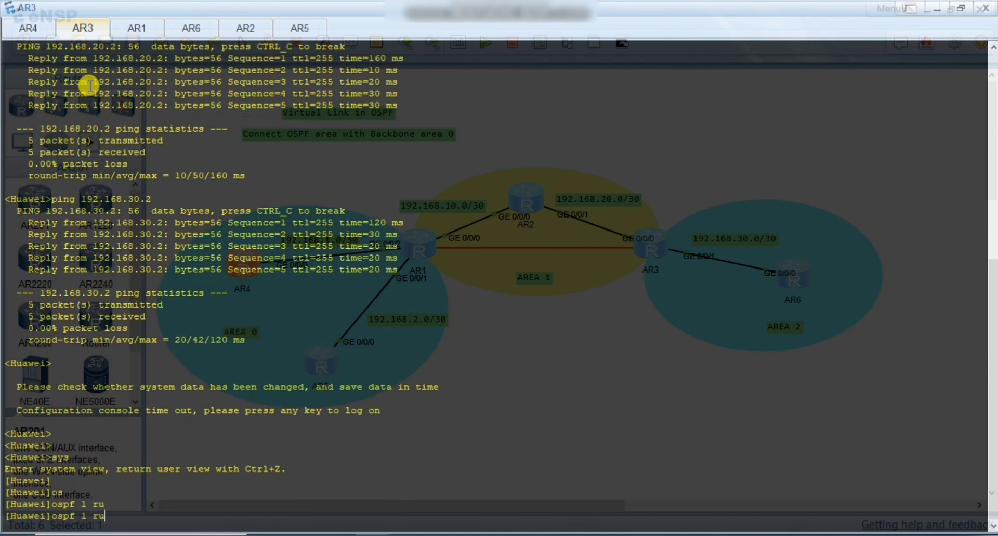
{"action": "key", "text": "BackSpace"}
{"action": "type", "text": "o"}
{"action": "key", "text": "Tab"}
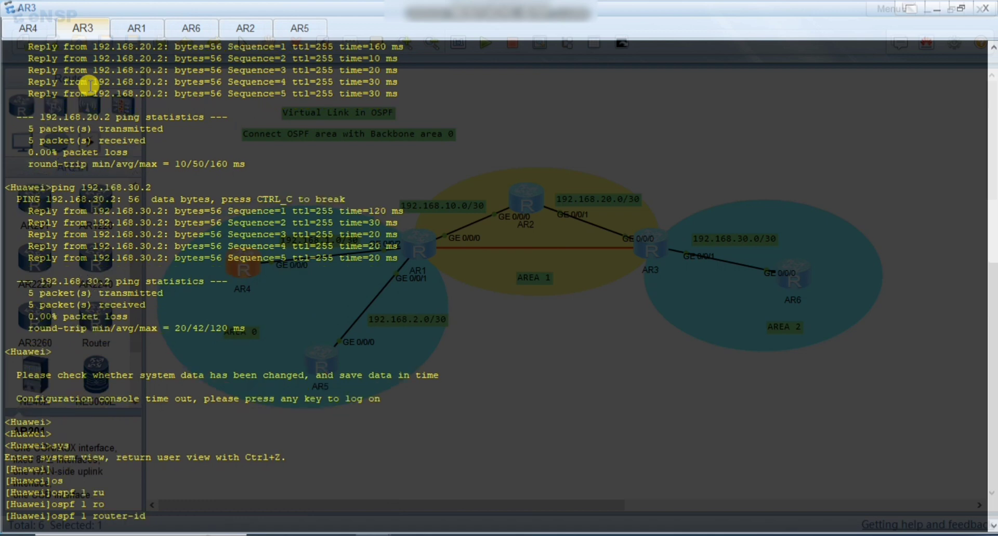
{"action": "type", "text": "3.3.3.3"}
{"action": "key", "text": "Return"}
{"action": "key", "text": "Return"}
- Enter area 1 within OSPF process 1 on AR3
{"action": "type", "text": "are"}
{"action": "key", "text": "Tab"}
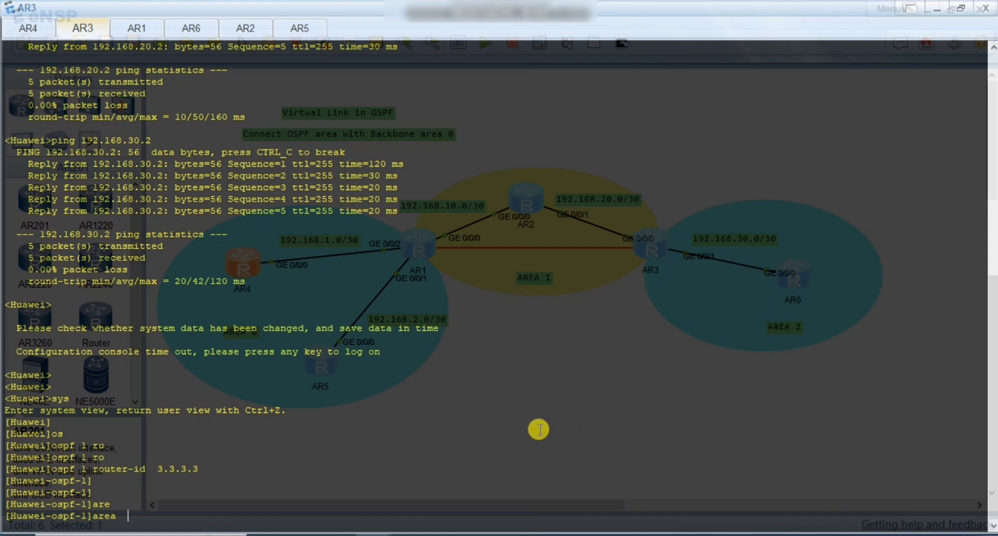
{"action": "type", "text": "1"}
{"action": "key", "text": "Return"}
{"action": "key", "text": "Return"}
- Add the network statement 192.168.20.1 with wildcard 0.0.0.0 to area 1 on AR3
{"action": "type", "text": "n"}
{"action": "key", "text": "Tab"}
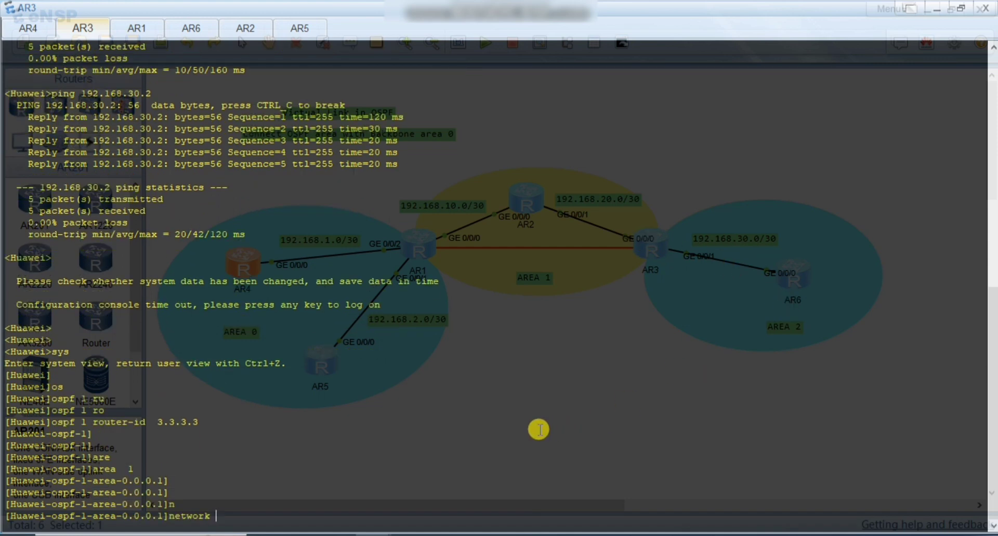
{"action": "type", "text": "192.168.20.1 0.0.0.0"}
{"action": "key", "text": "Return"}
{"action": "key", "text": "Return"}
{"action": "key", "text": "Return"}
{"action": "key", "text": "Return"}
{"action": "key", "text": "Return"}
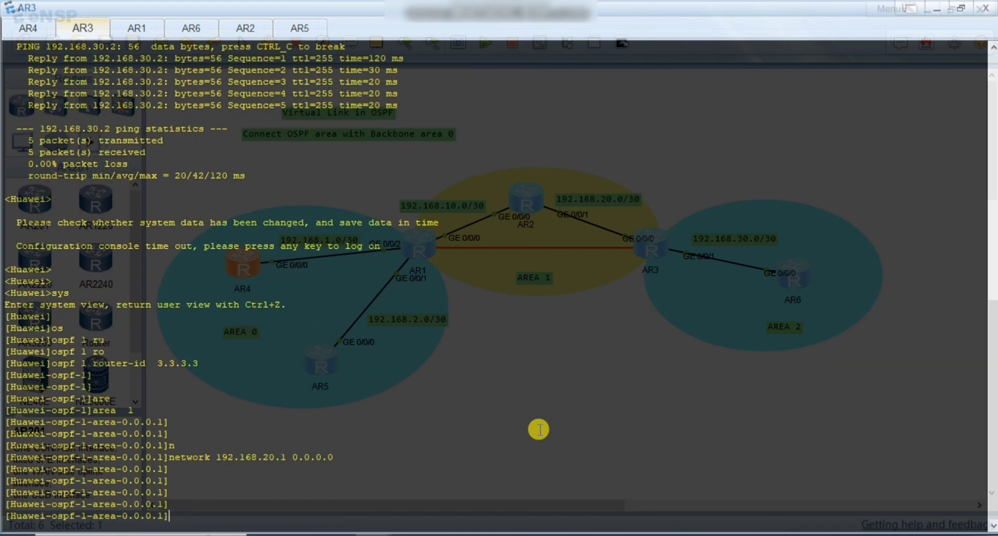
- Leave area 1 and enter area 2 within OSPF process 1 on AR3
{"action": "type", "text": "q"}
{"action": "key", "text": "Return"}
{"action": "type", "text": "are"}
{"action": "key", "text": "Tab"}
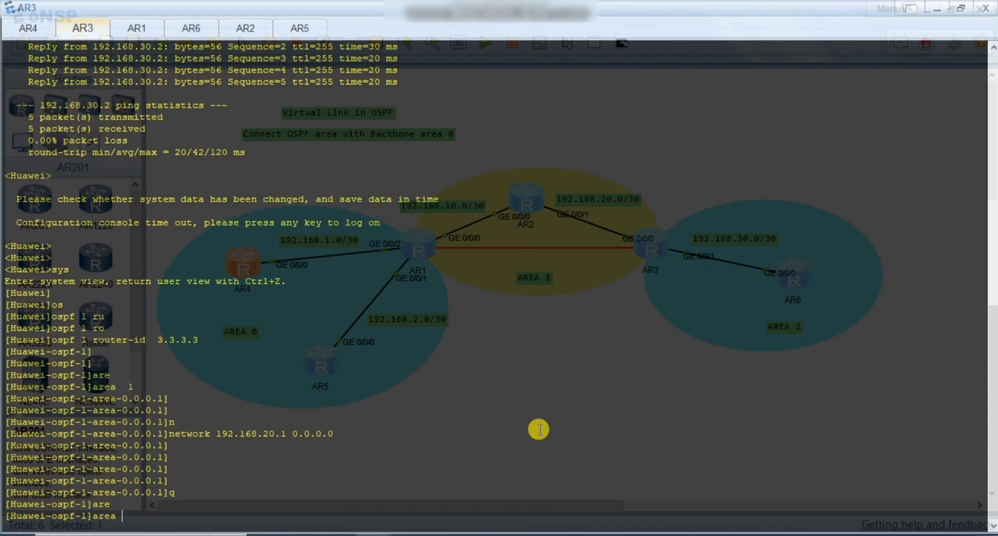
{"action": "type", "text": "2"}
{"action": "key", "text": "Return"}
{"action": "key", "text": "Return"}
{"action": "key", "text": "Return"}
{"action": "key", "text": "Return"}
{"action": "key", "text": "Return"}
{"action": "key", "text": "Return"}
- Add the network statement 192.168.30.2 with wildcard 0.0.0.0 to area 2 on AR3
{"action": "type", "text": "n"}
{"action": "key", "text": "Tab"}
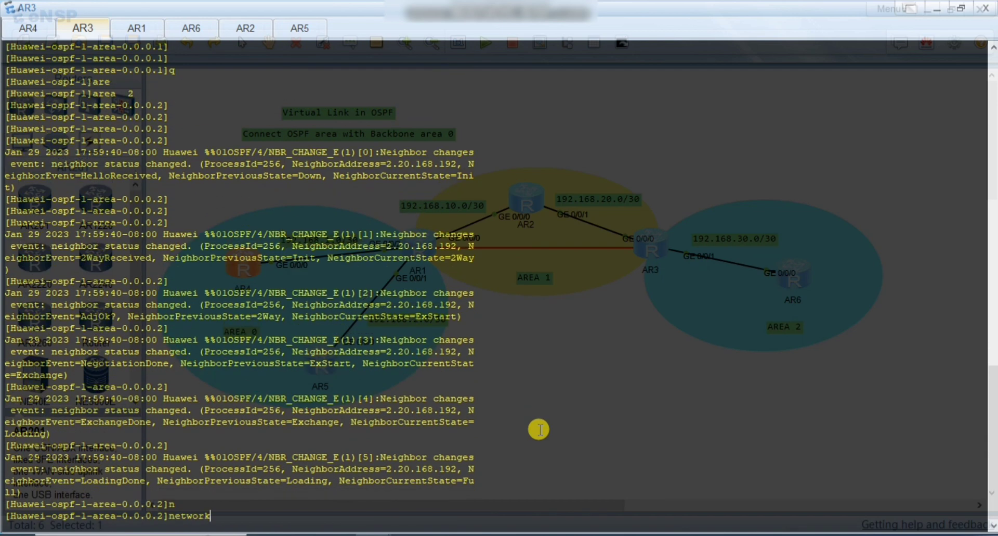
{"action": "type", "text": "192.168.30.2 0.0.0.0"}
{"action": "key", "text": "Return"}
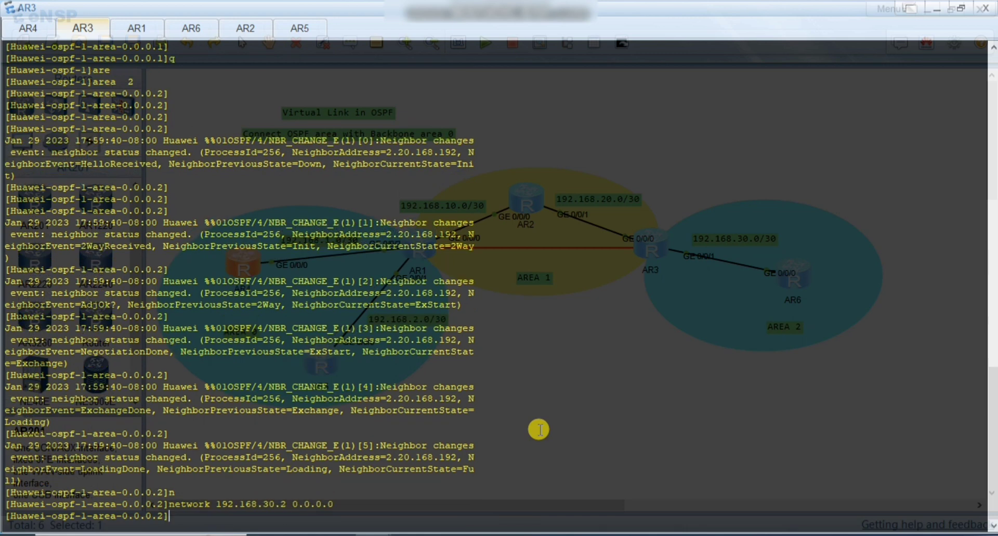
{"action": "key", "text": "Return"}
{"action": "key", "text": "Return"}
{"action": "key", "text": "Return"}
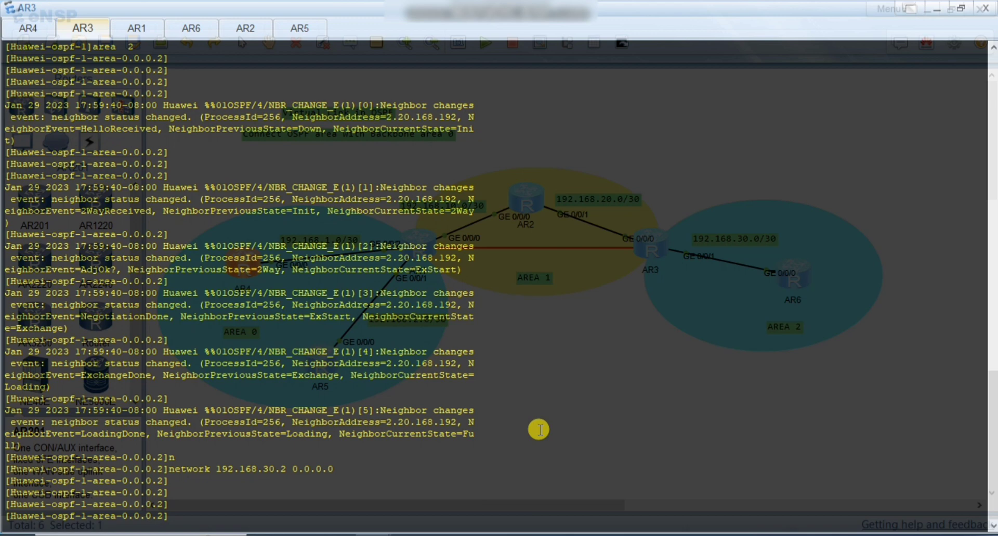
{"action": "double_click", "coordinate": [458, 210]}
{"action": "left_click", "coordinate": [33, 434]}
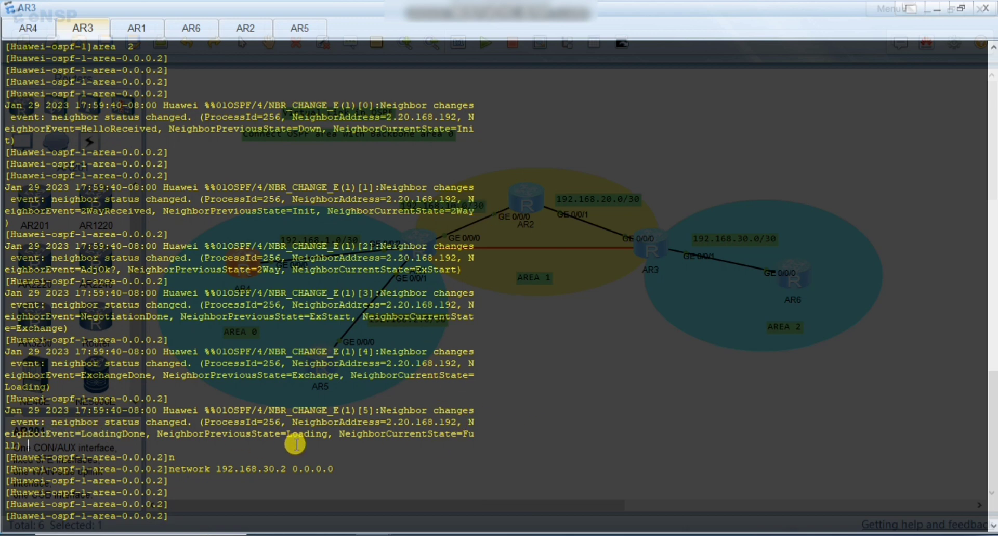
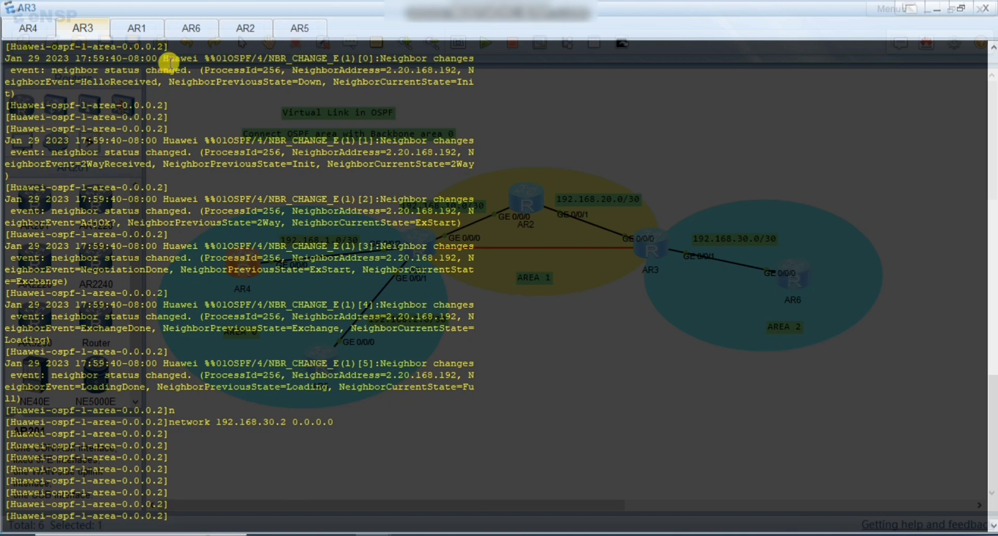
- Switch to AR6's console and enter the system view
{"action": "left_click", "coordinate": [186, 31]}
{"action": "key", "text": "Return"}
{"action": "key", "text": "Return"}
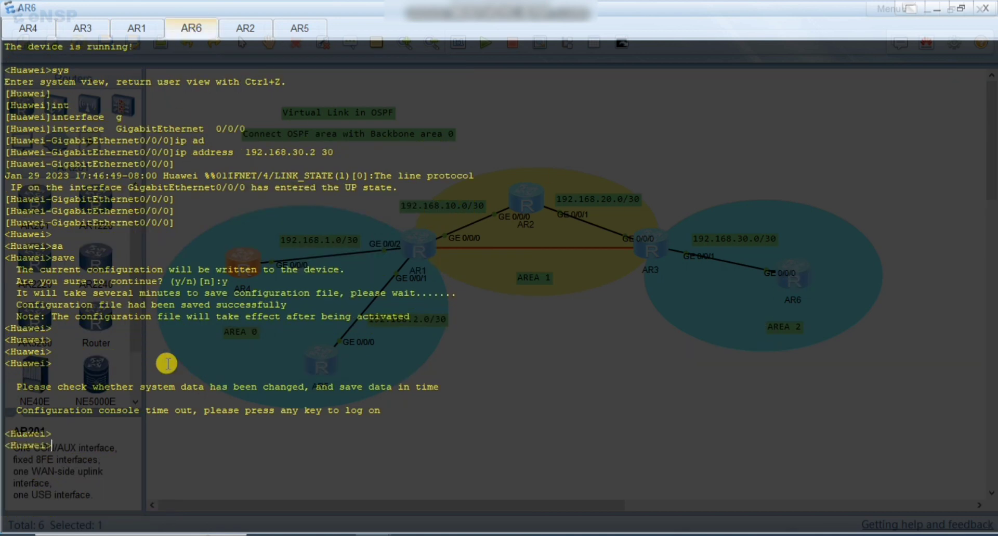
{"action": "key", "text": "Return"}
{"action": "key", "text": "Return"}
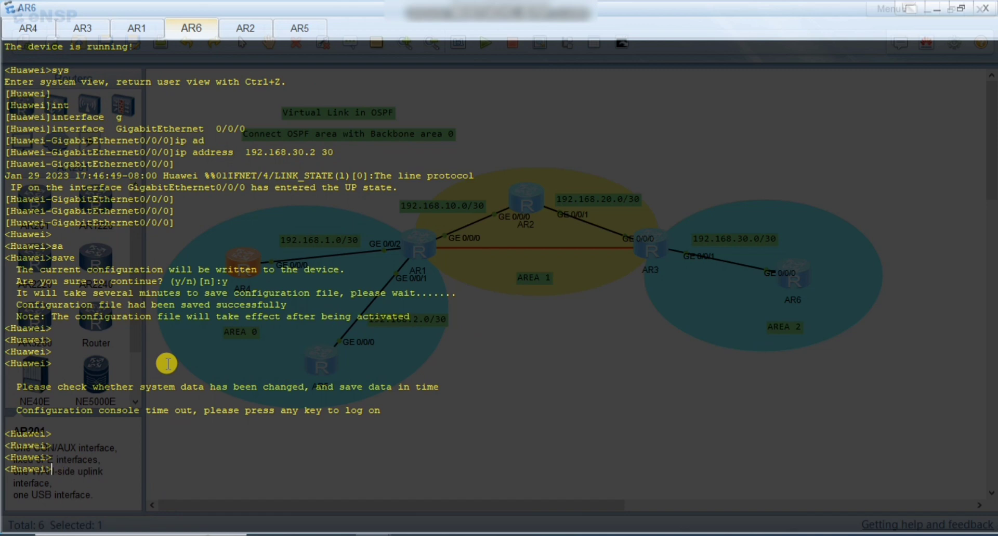
{"action": "type", "text": "sys"}
{"action": "key", "text": "Return"}
{"action": "key", "text": "Return"}
{"action": "key", "text": "Return"}
{"action": "type", "text": "i"}
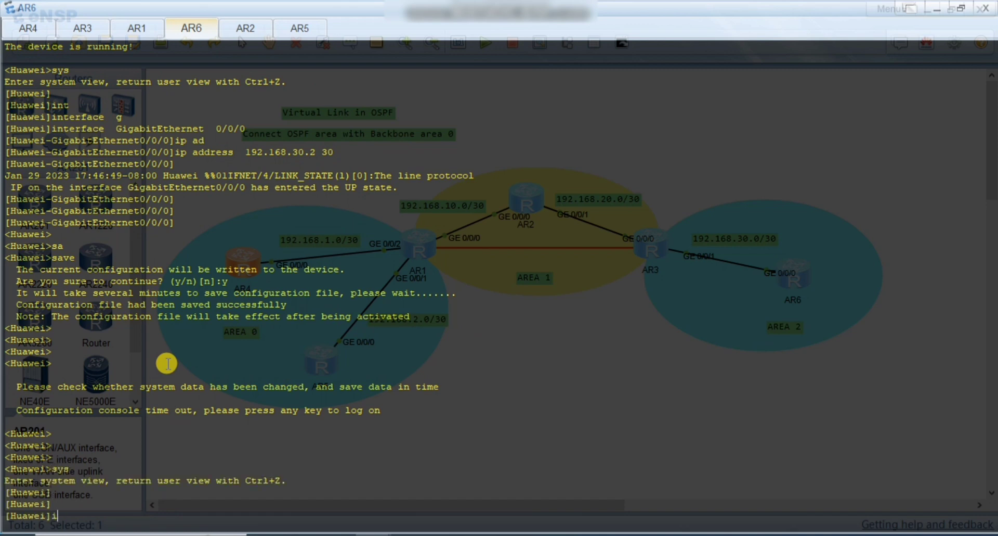
{"action": "key", "text": "BackSpace"}
{"action": "type", "text": "os"}
{"action": "key", "text": "Tab"}
{"action": "type", "text": "1"}
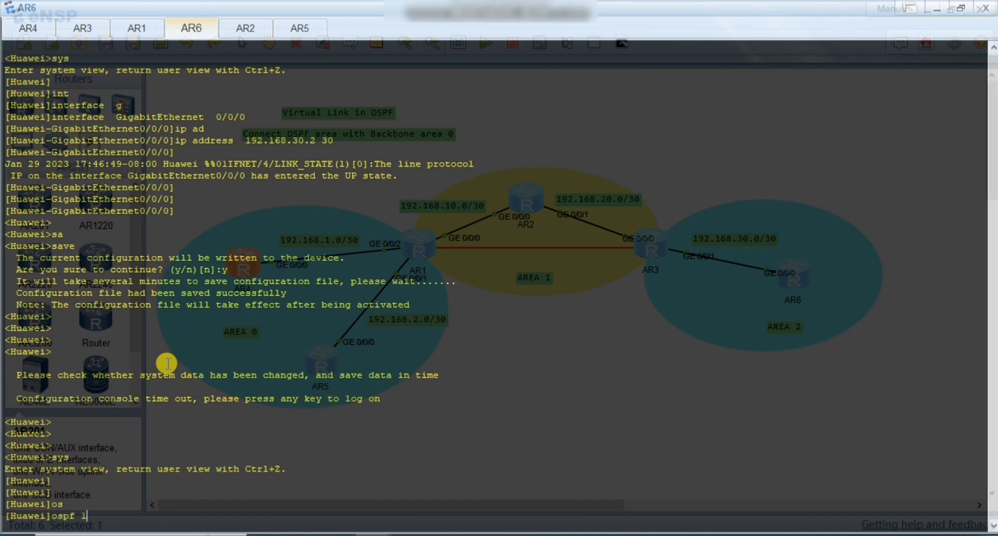
{"action": "key", "text": "Return"}
{"action": "key", "text": "Up"}
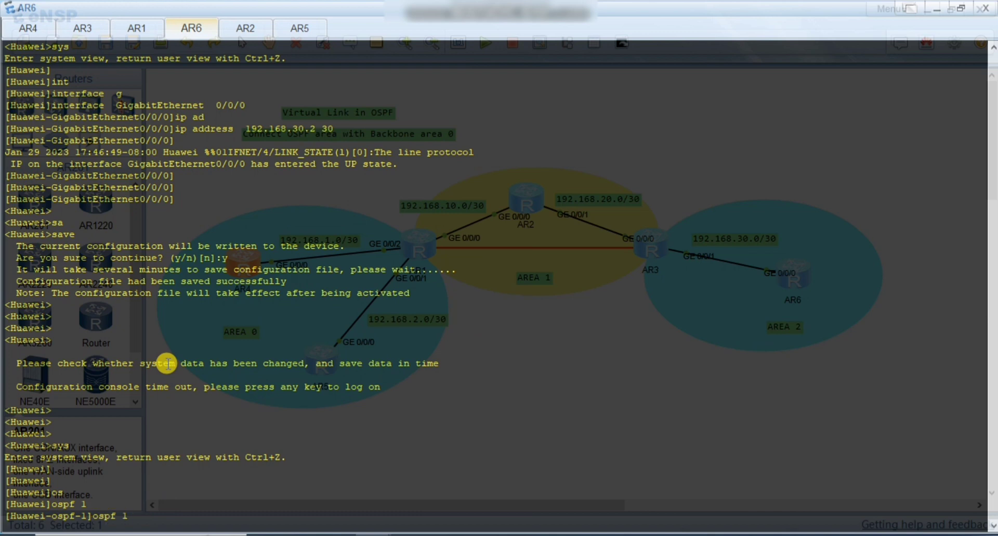
{"action": "type", "text": "rou"}
{"action": "key", "text": "Tab"}
{"action": "key", "text": "Tab"}
{"action": "key", "text": "BackSpace"}
{"action": "key", "text": "BackSpace"}
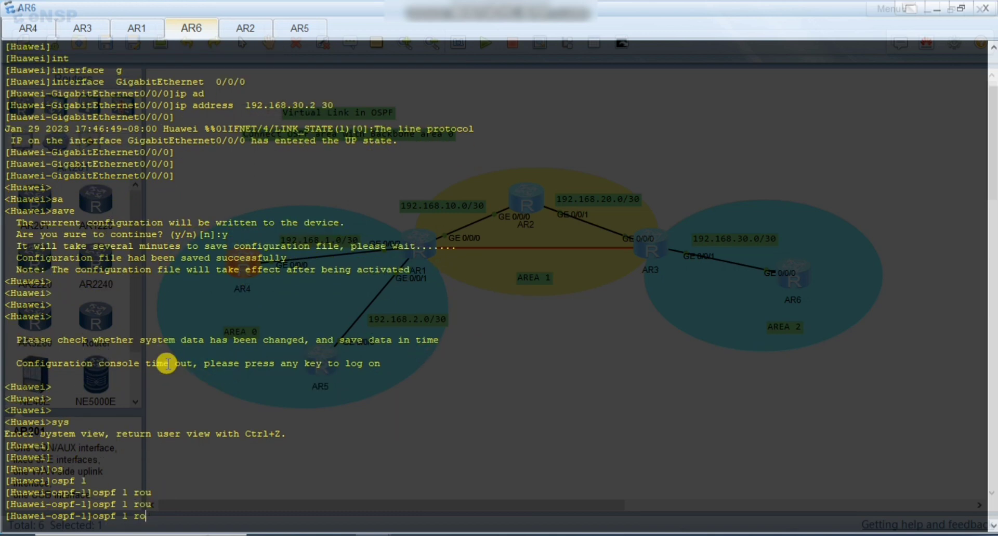
{"action": "key", "text": "BackSpace"}
{"action": "key", "text": "BackSpace"}
{"action": "key", "text": "BackSpace"}
{"action": "type", "text": "q"}
{"action": "key", "text": "Return"}
{"action": "key", "text": "Return"}
{"action": "type", "text": "q"}
{"action": "key", "text": "Return"}
{"action": "key", "text": "Return"}
{"action": "key", "text": "Return"}
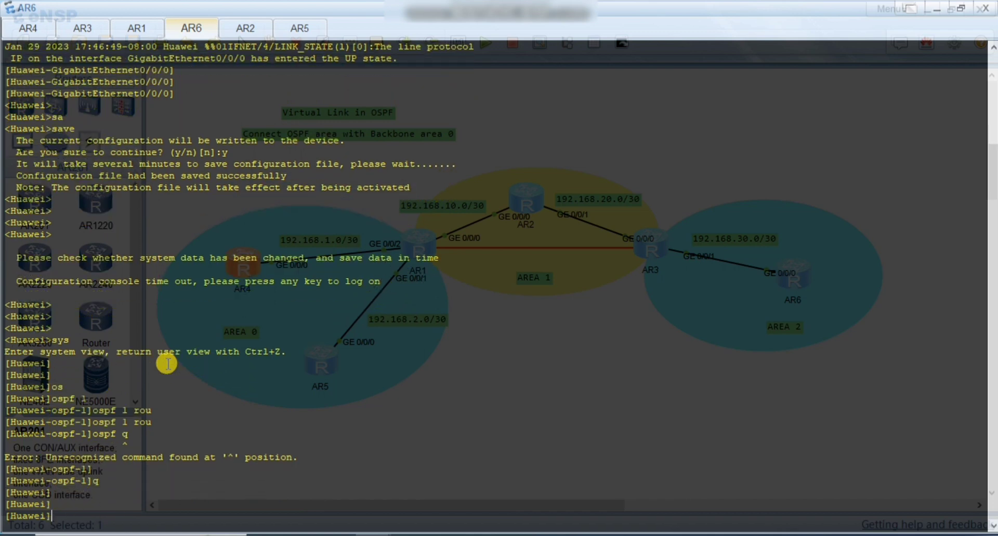
- Start OSPF process 1 with router ID 6.6.6.6 on AR6
{"action": "type", "text": "os"}
{"action": "key", "text": "Tab"}
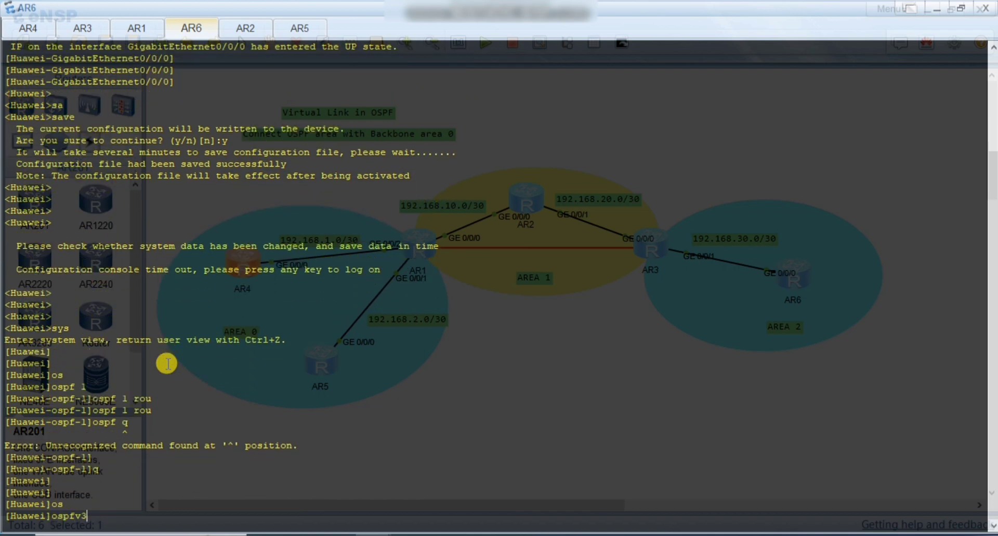
{"action": "key", "text": "Tab"}
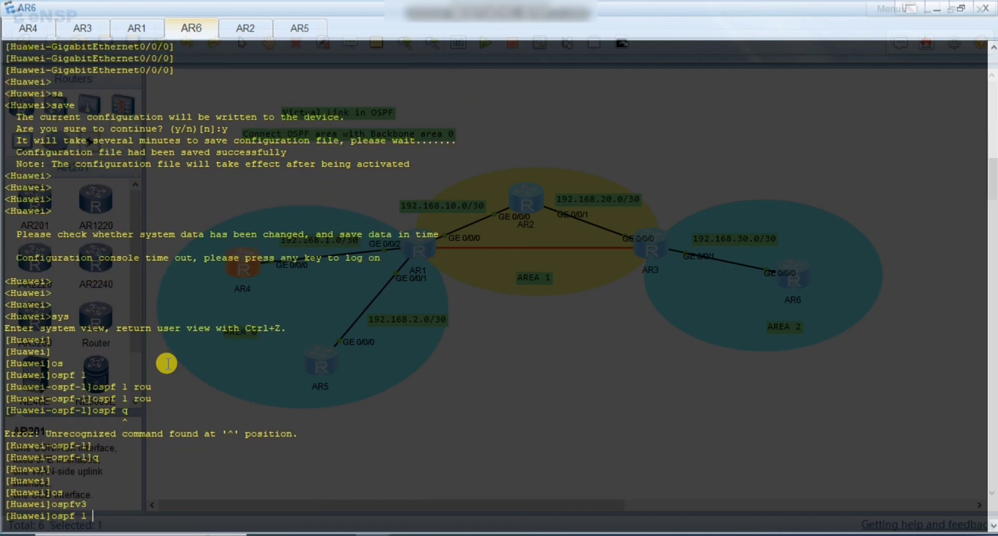
{"action": "type", "text": "1 rou"}
{"action": "key", "text": "Tab"}
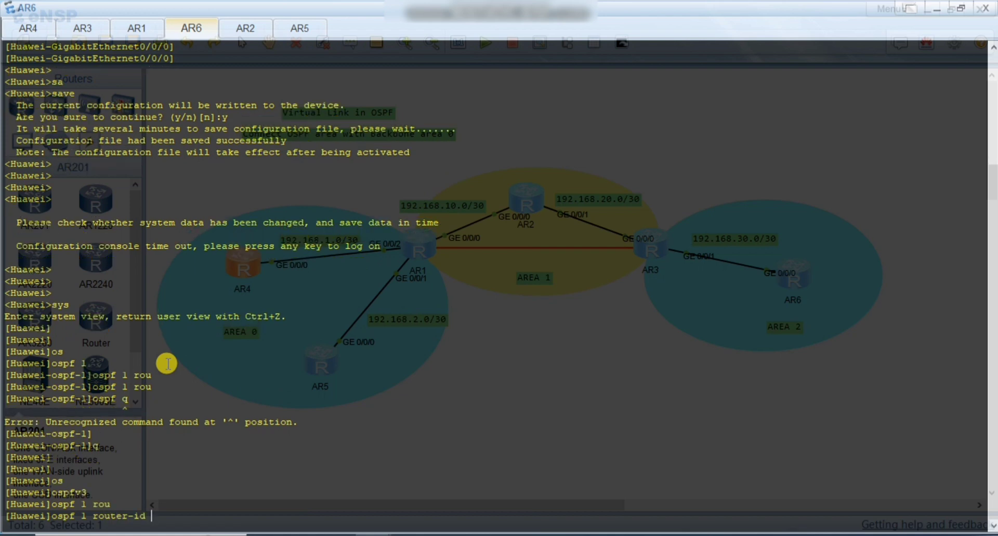
{"action": "type", "text": "6.6.6.6"}
{"action": "key", "text": "Return"}
{"action": "type", "text": "n"}
{"action": "key", "text": "Tab"}
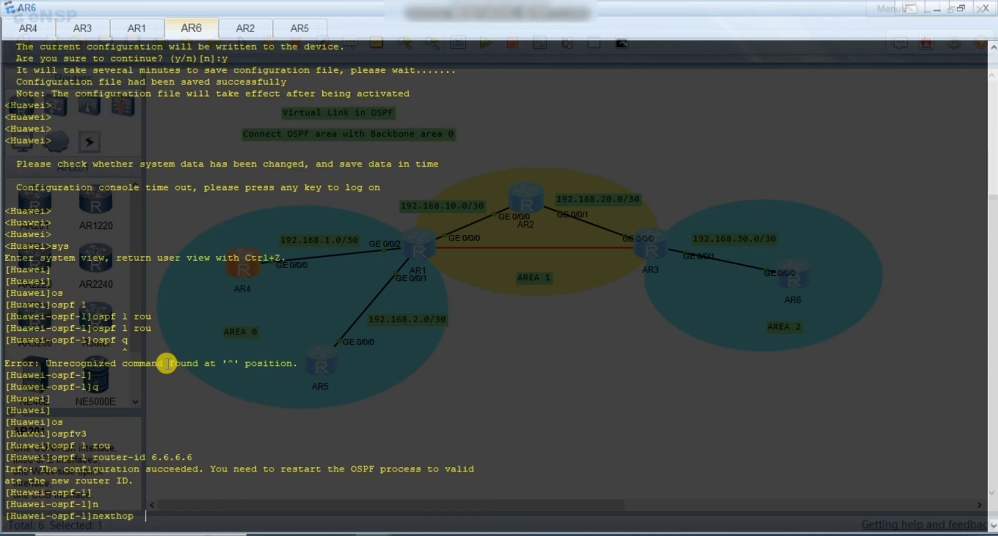
{"action": "key", "text": "Tab"}
{"action": "key", "text": "BackSpace"}
{"action": "key", "text": "BackSpace"}
{"action": "key", "text": "BackSpace"}
{"action": "key", "text": "BackSpace"}
{"action": "key", "text": "BackSpace"}
{"action": "key", "text": "BackSpace"}
{"action": "key", "text": "BackSpace"}
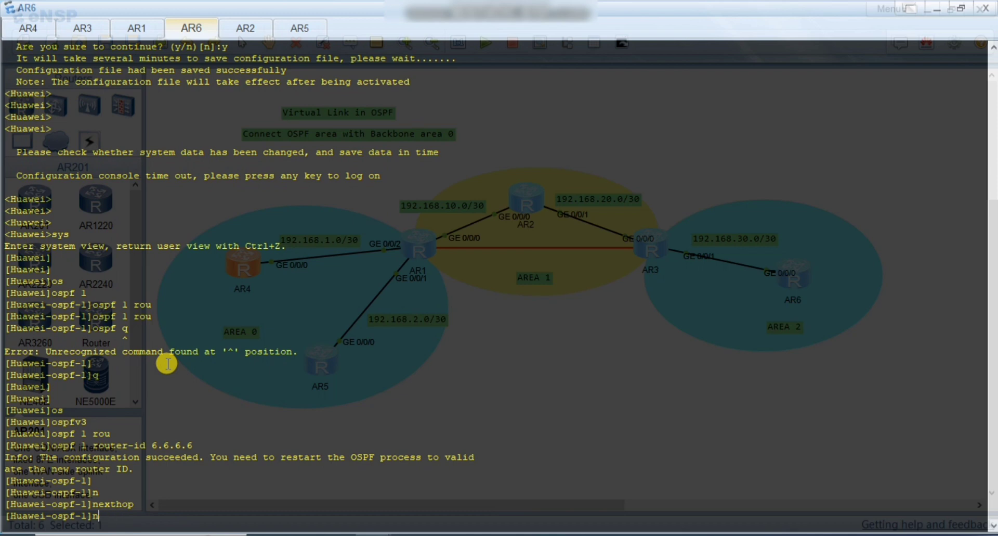
{"action": "type", "text": "are"}
{"action": "key", "text": "Tab"}
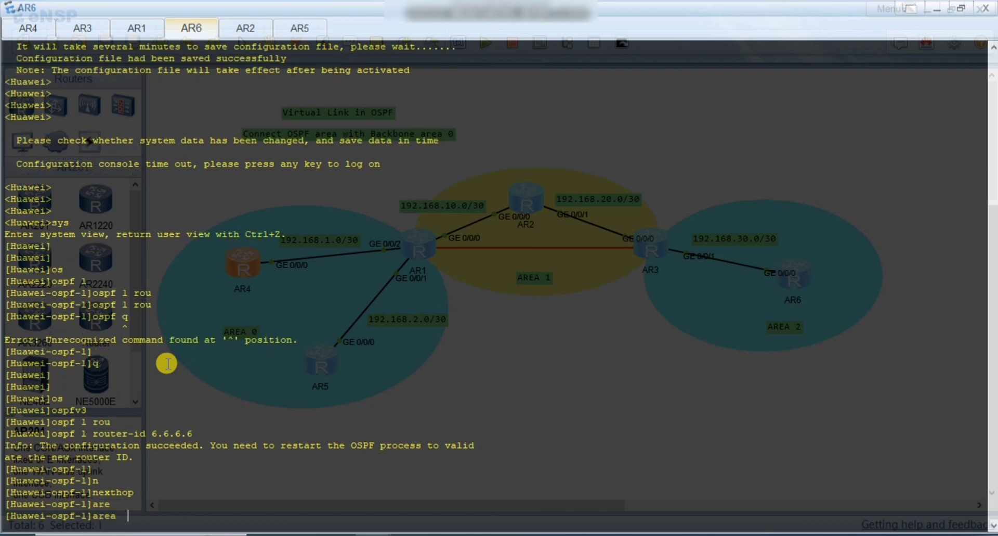
{"action": "type", "text": "0"}
{"action": "key", "text": "Return"}
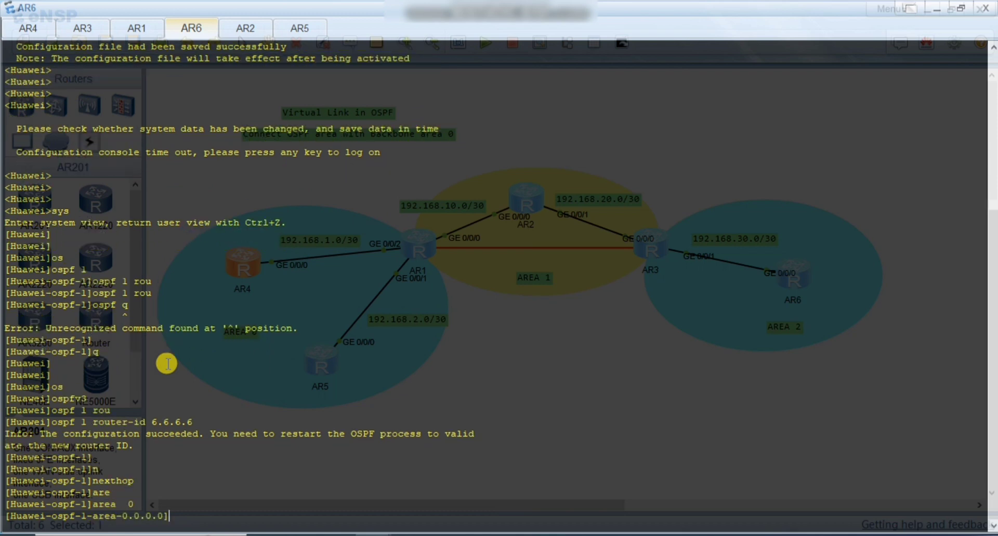
- Enter area 2 on AR6 and add the network statement 192.168.30.2 with wildcard 0.0.0.0
{"action": "type", "text": "area 2"}
{"action": "key", "text": "Return"}
{"action": "type", "text": "n"}
{"action": "key", "text": "Tab"}
{"action": "type", "text": "1"}
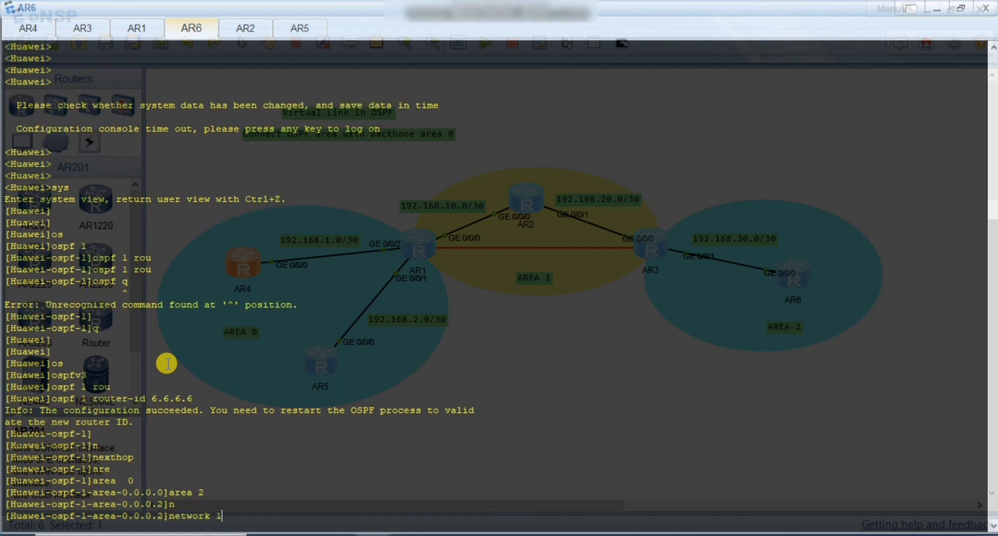
{"action": "type", "text": "92.168.30.2 0.0.0.0"}
{"action": "key", "text": "Return"}
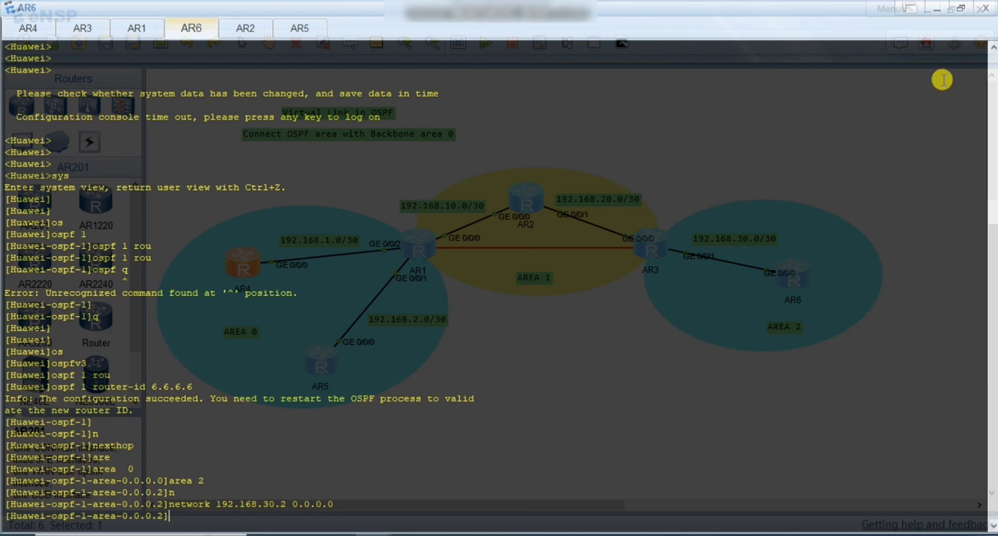
- Switch to AR4's console and ping 192.168.20.2
{"action": "left_click", "coordinate": [938, 10]}
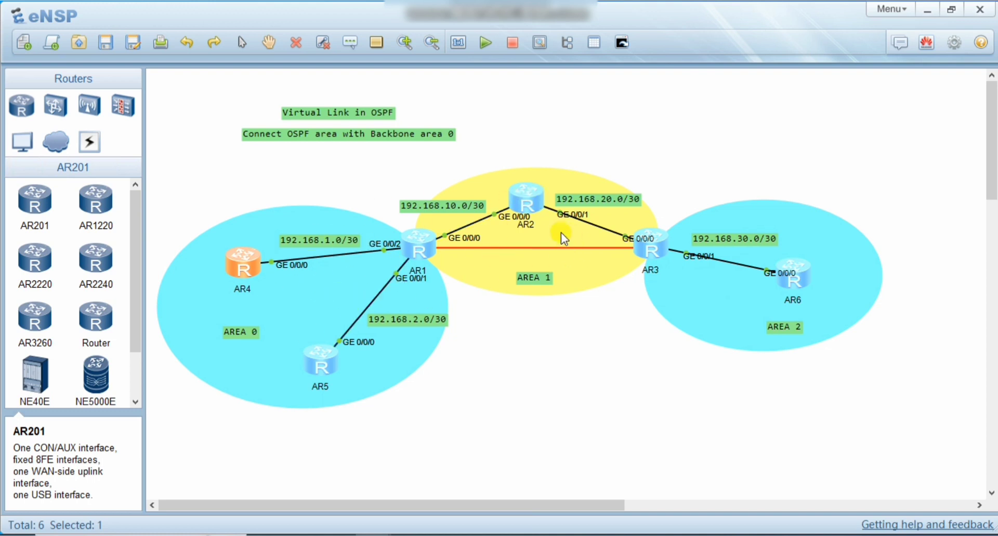
{"action": "double_click", "coordinate": [243, 263]}
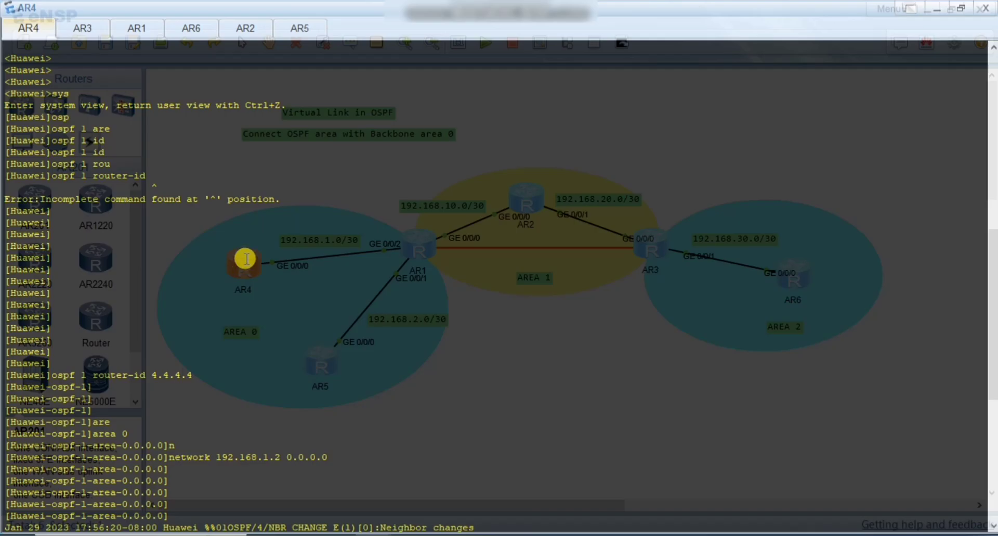
{"action": "key", "text": "Return"}
{"action": "key", "text": "Return"}
{"action": "key", "text": "Return"}
{"action": "type", "text": "pinf"}
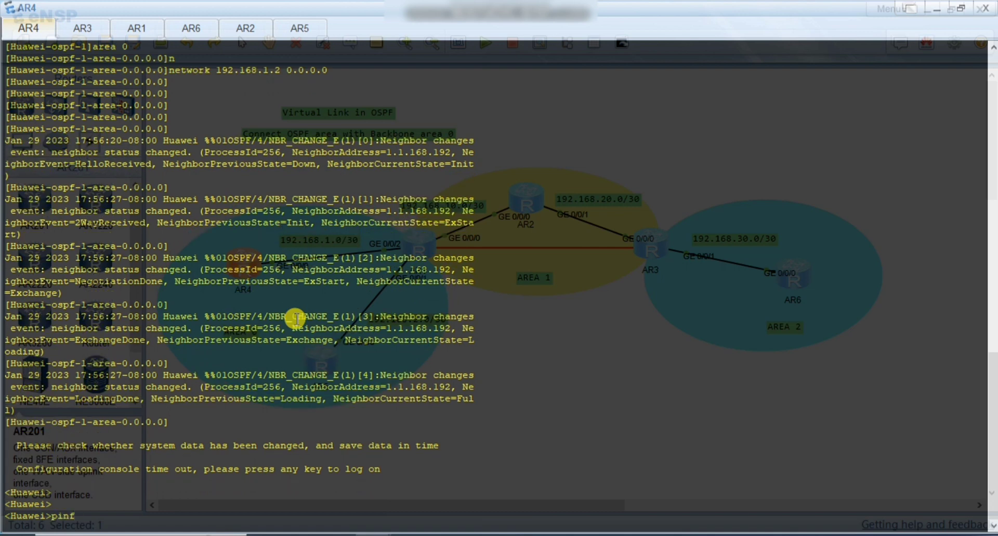
{"action": "key", "text": "BackSpace"}
{"action": "type", "text": "g 192.168.20.2"}
{"action": "key", "text": "Return"}
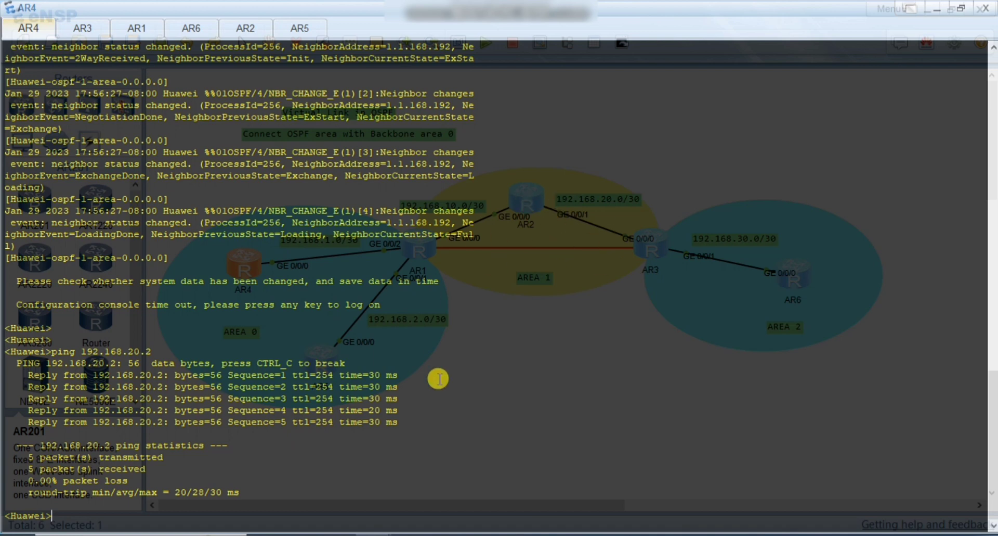
- Ping 192.168.20.1 from AR4
{"action": "key", "text": "Up"}
{"action": "key", "text": "BackSpace"}
{"action": "type", "text": "192.168.20."}
{"action": "key", "text": "Return"}
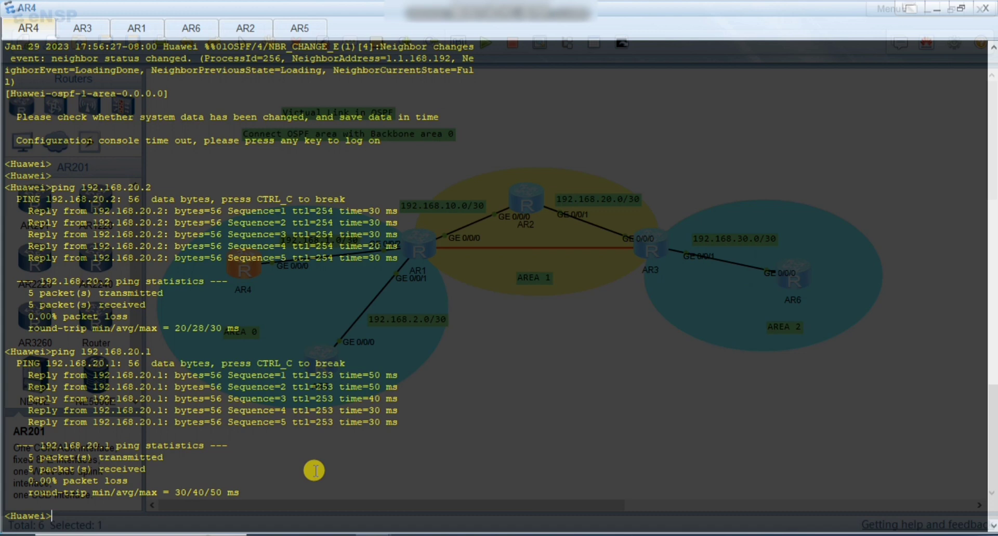
- Ping 192.168.30.1 in area 2 from AR4, and return to the topology
{"action": "type", "text": "ping 192.168.30.1"}
{"action": "key", "text": "Return"}
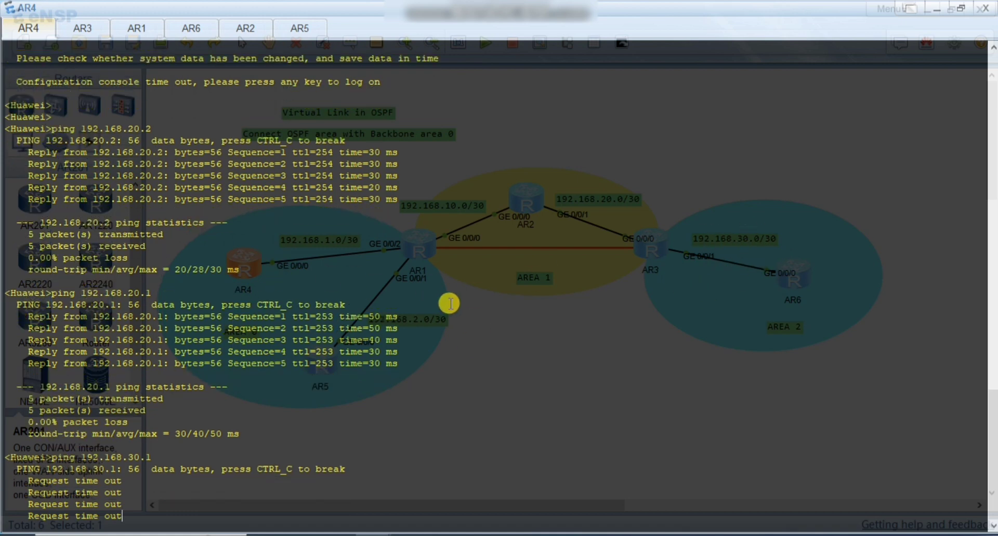
{"action": "left_click", "coordinate": [931, 9]}
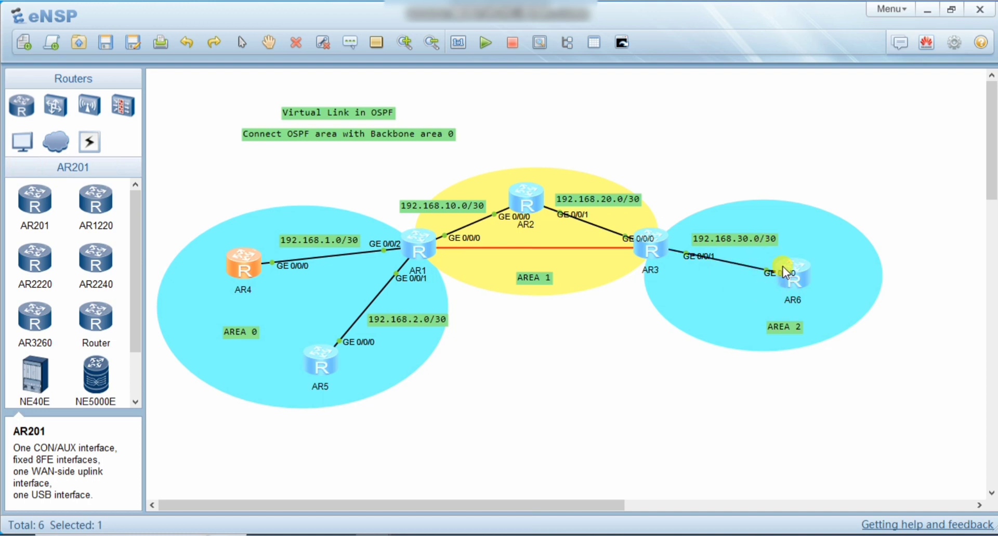
{"action": "left_click", "coordinate": [488, 327]}
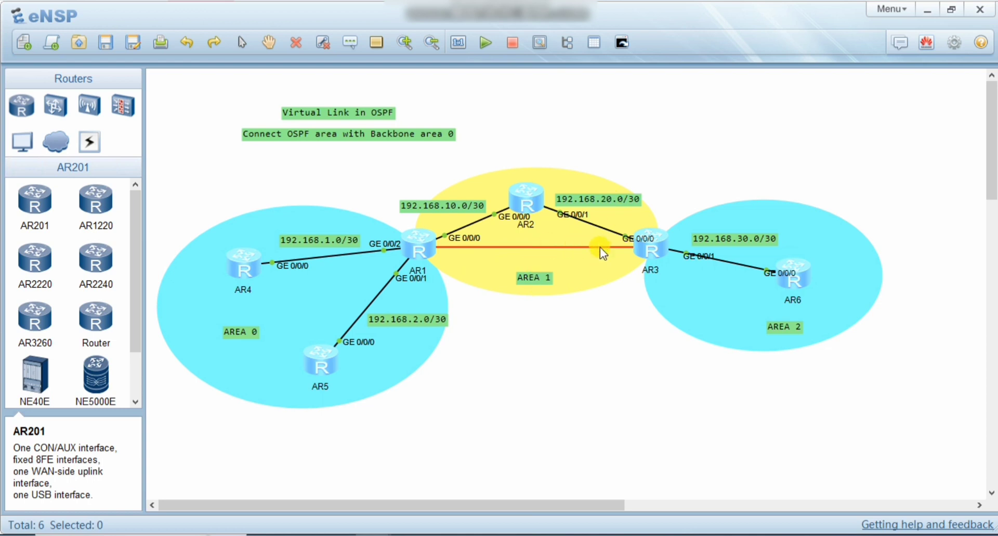
- Switch to AR3's console and enter the OSPF process 1 view
{"action": "double_click", "coordinate": [651, 250]}
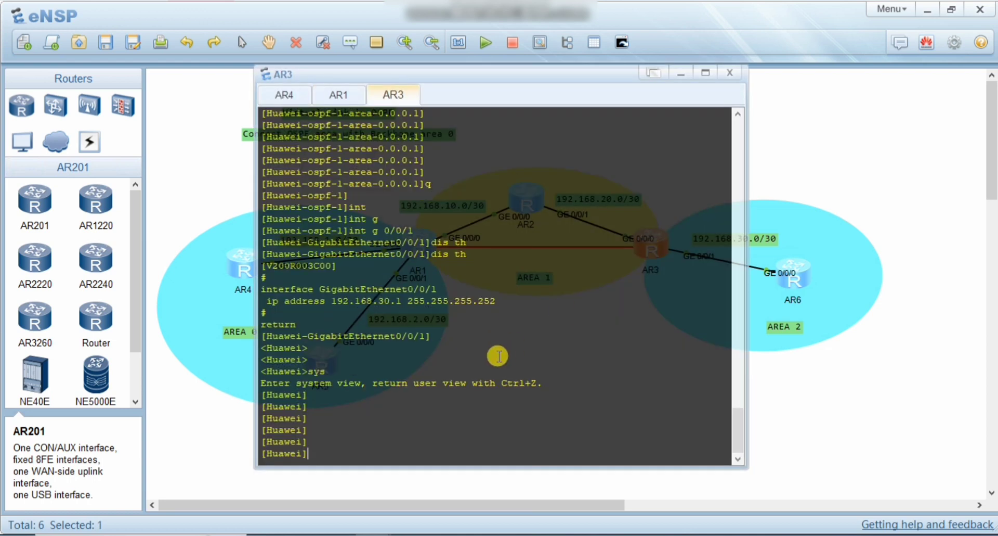
{"action": "key", "text": "Return"}
{"action": "key", "text": "Return"}
{"action": "key", "text": "Return"}
{"action": "key", "text": "Return"}
{"action": "key", "text": "Return"}
{"action": "key", "text": "Return"}
{"action": "key", "text": "Return"}
{"action": "key", "text": "Return"}
{"action": "key", "text": "Return"}
{"action": "key", "text": "Return"}
{"action": "key", "text": "Return"}
{"action": "key", "text": "Return"}
{"action": "key", "text": "Return"}
{"action": "key", "text": "Return"}
{"action": "key", "text": "Return"}
{"action": "key", "text": "Return"}
{"action": "key", "text": "Return"}
{"action": "type", "text": "os"}
{"action": "key", "text": "Tab"}
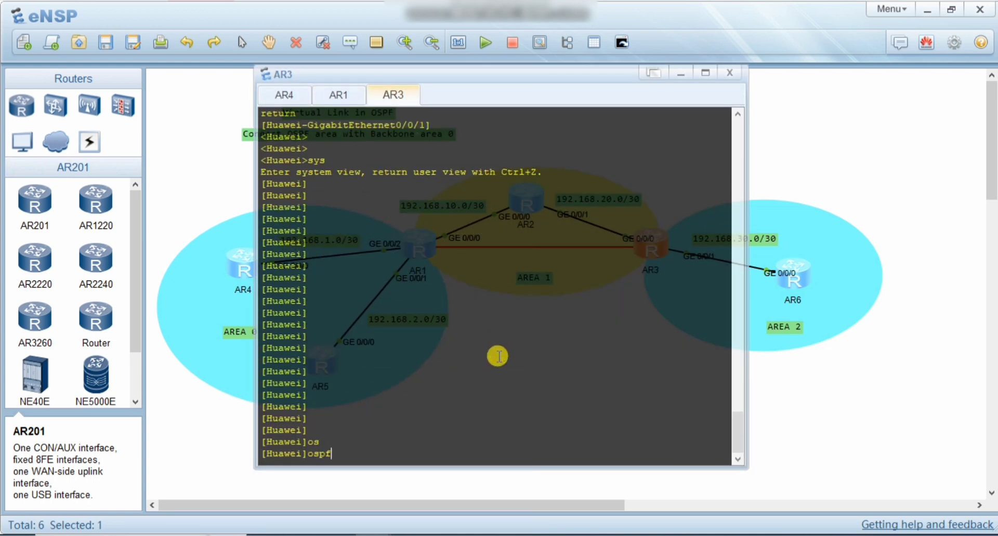
{"action": "key", "text": "Return"}
- Display the current OSPF configuration on AR3
{"action": "type", "text": "dis th"}
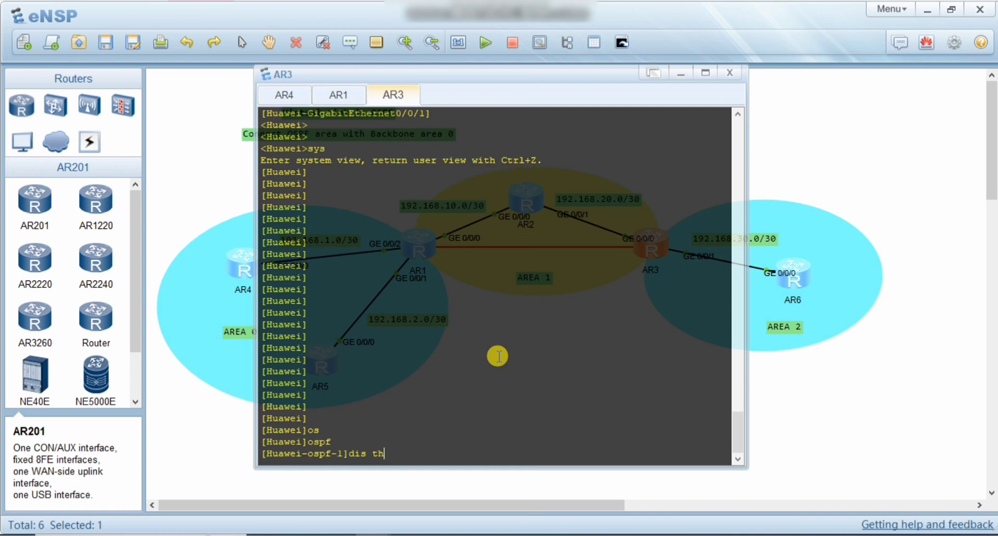
{"action": "key", "text": "Tab"}
{"action": "key", "text": "Return"}
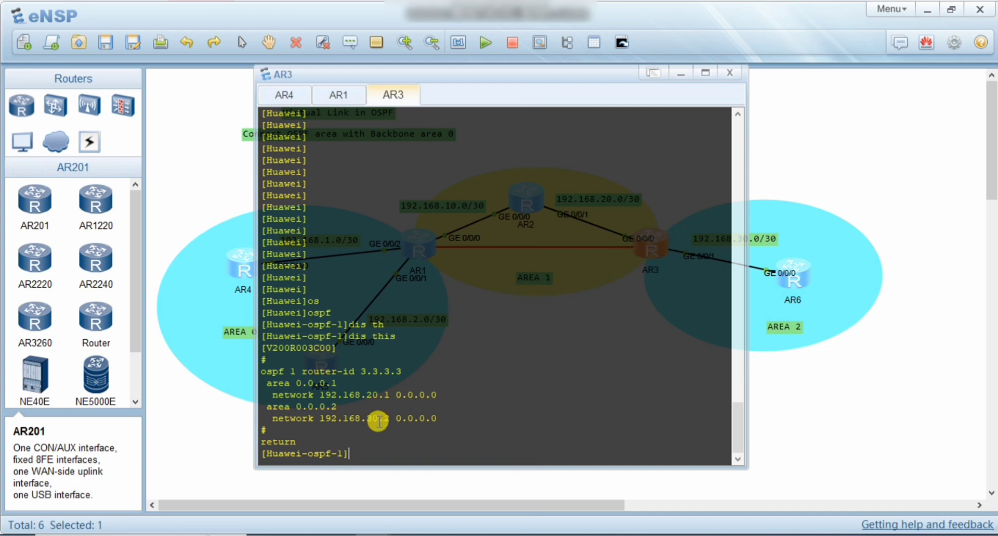
- Enter area 2 on AR3 and remove its network statement 192.168.30.2 with wildcard 0.0.0.0
{"action": "type", "text": "are"}
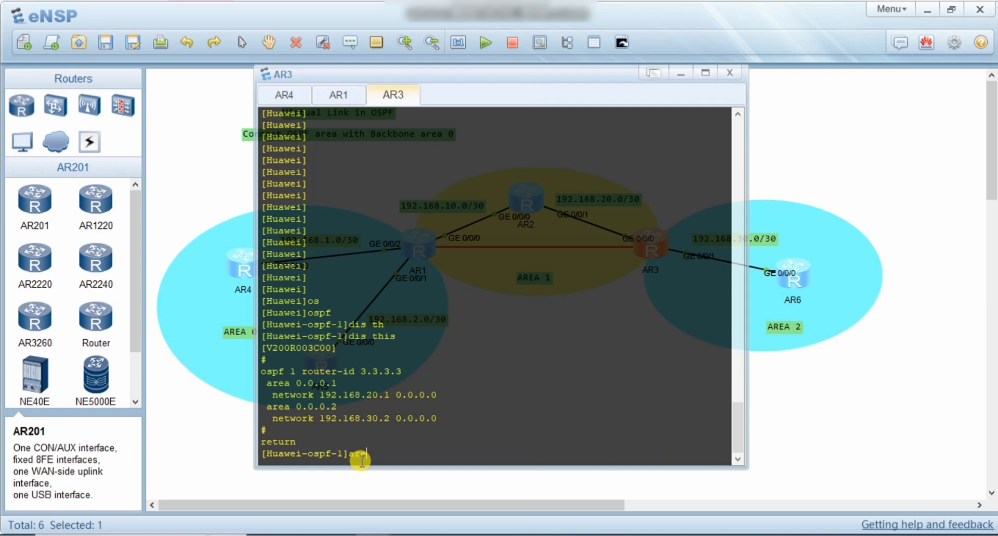
{"action": "key", "text": "Tab"}
{"action": "key", "text": "Return"}
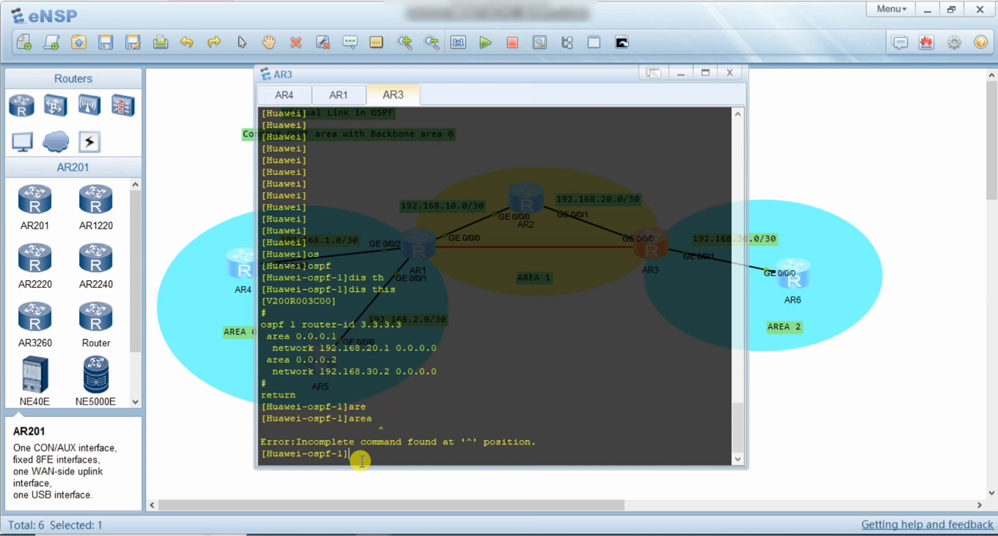
{"action": "type", "text": "area 2"}
{"action": "key", "text": "Return"}
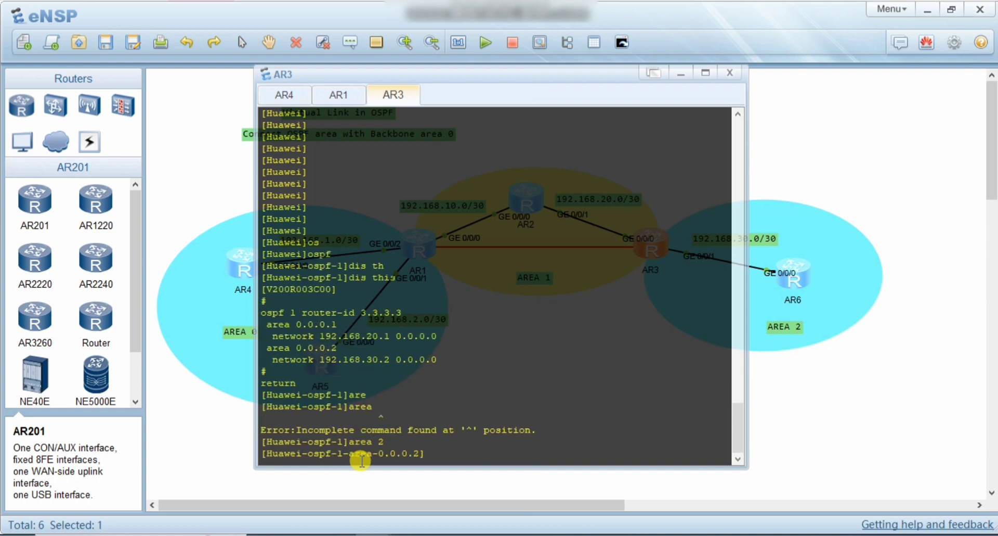
{"action": "type", "text": "un"}
{"action": "key", "text": "Tab"}
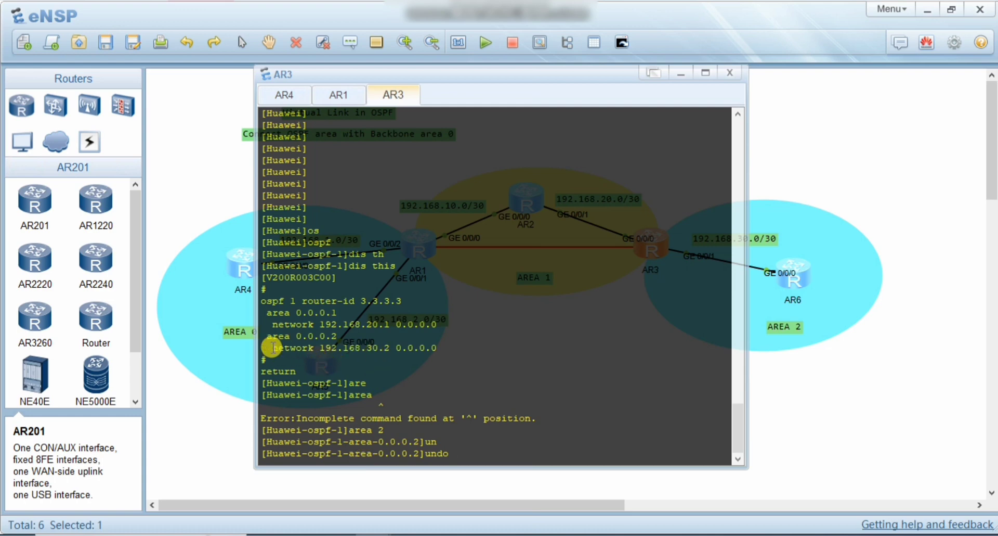
{"action": "left_click_drag", "start_coordinate": [272, 344], "coordinate": [443, 343]}
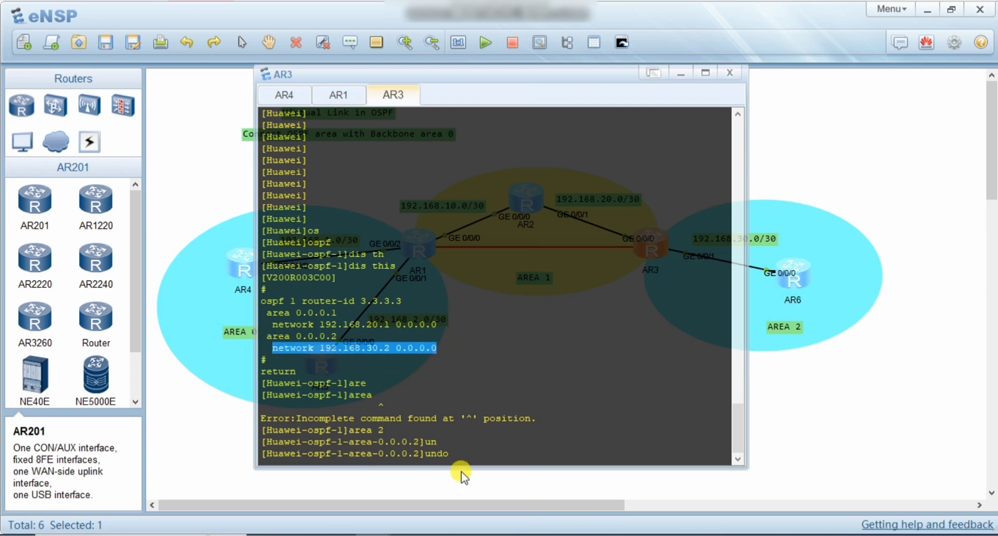
{"action": "right_click", "coordinate": [464, 456]}
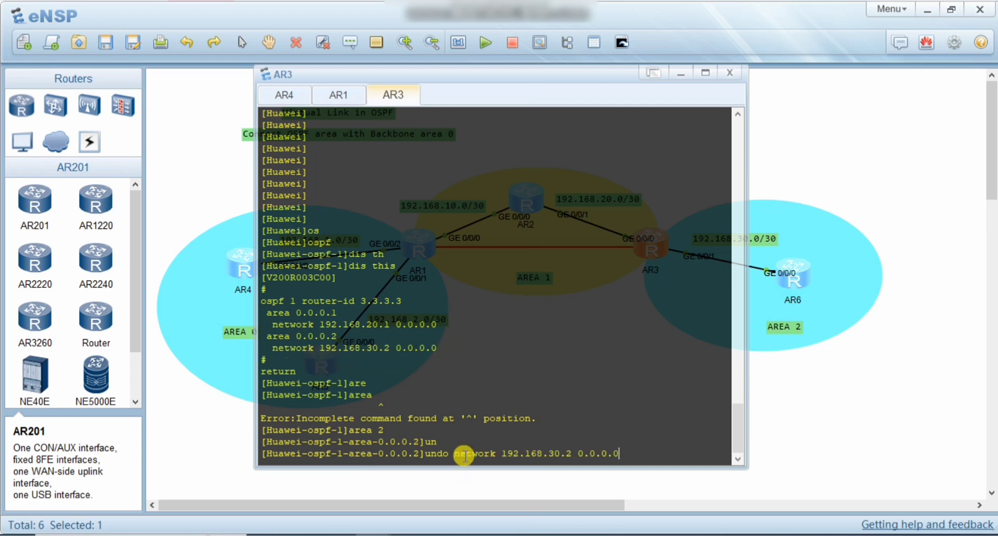
{"action": "key", "text": "Return"}
- Add the network statement 192.168.30.1 with wildcard 0.0.0.0 to area 2 on AR3, and return to the topology
{"action": "right_click", "coordinate": [465, 456]}
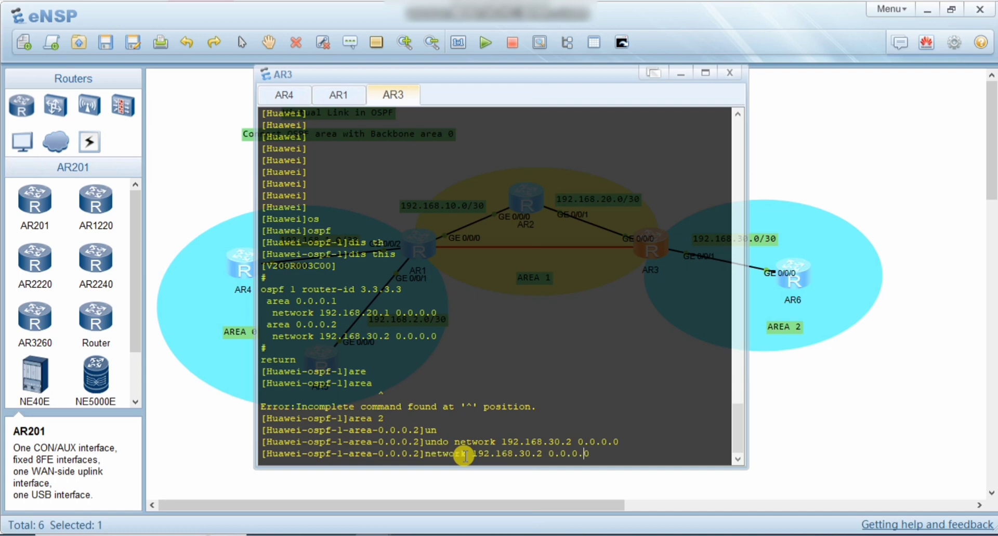
{"action": "key", "text": "BackSpace"}
{"action": "type", "text": "1"}
{"action": "key", "text": "Return"}
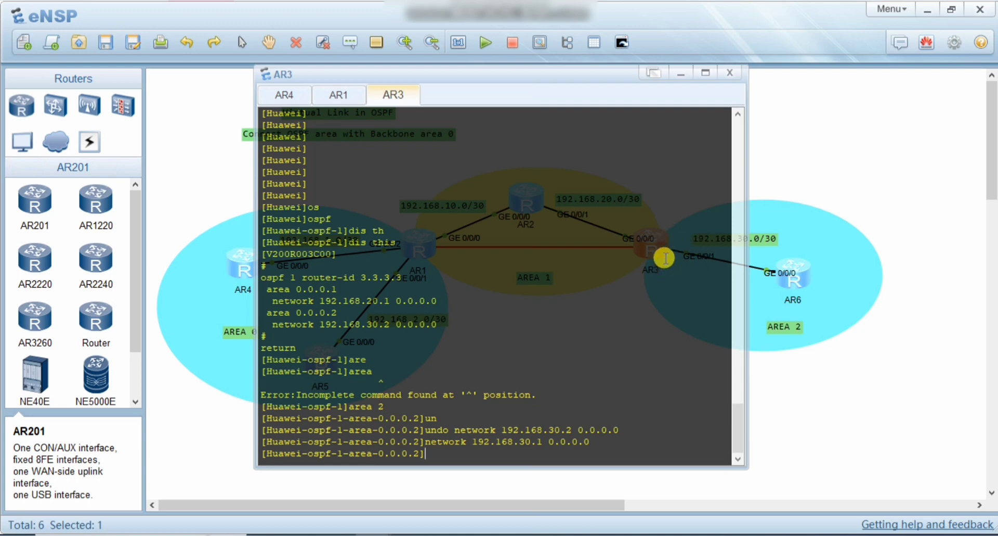
{"action": "type", "text": "dis"}
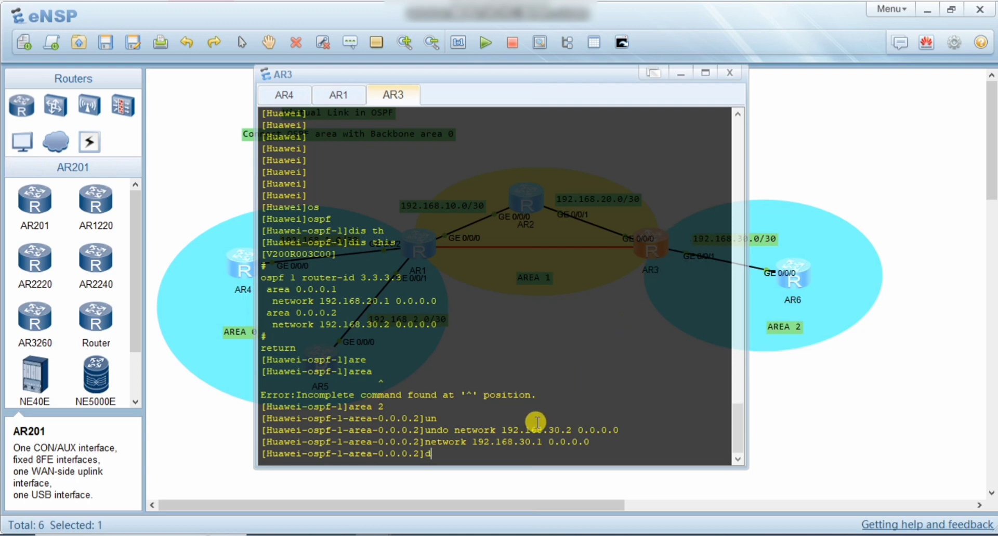
{"action": "key", "text": "Return"}
{"action": "key", "text": "Return"}
{"action": "key", "text": "Return"}
{"action": "key", "text": "Return"}
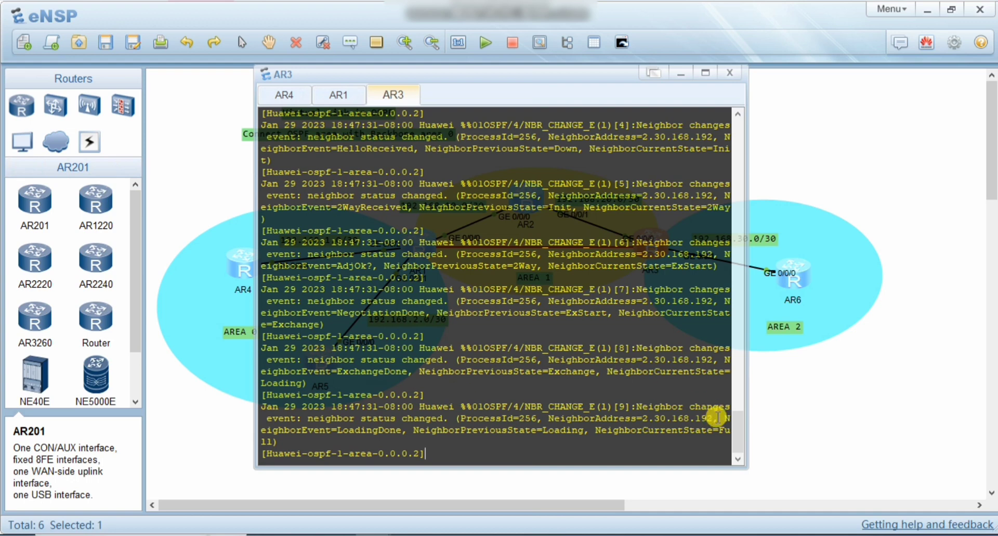
{"action": "left_click", "coordinate": [841, 397]}
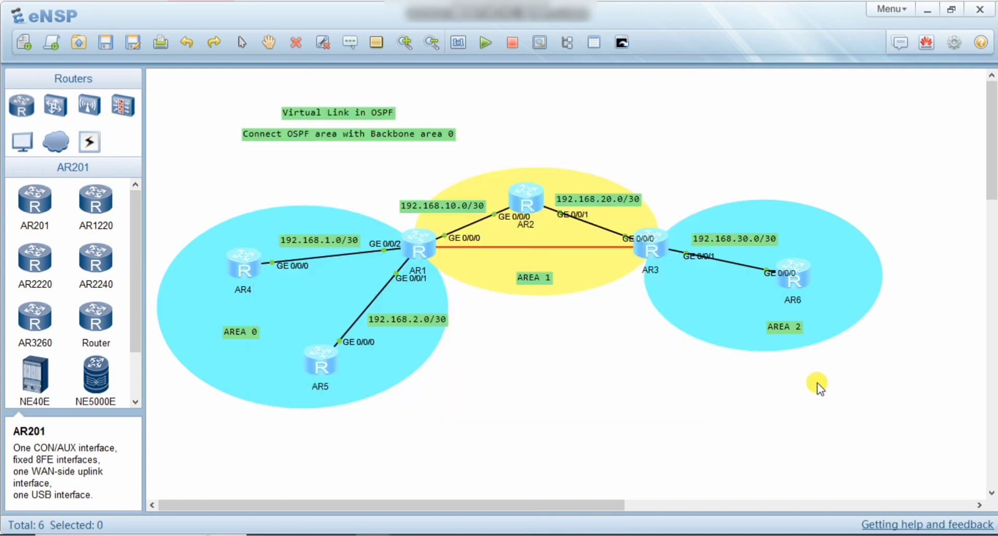
- Open AR1's console and display its router ID
{"action": "double_click", "coordinate": [422, 245]}
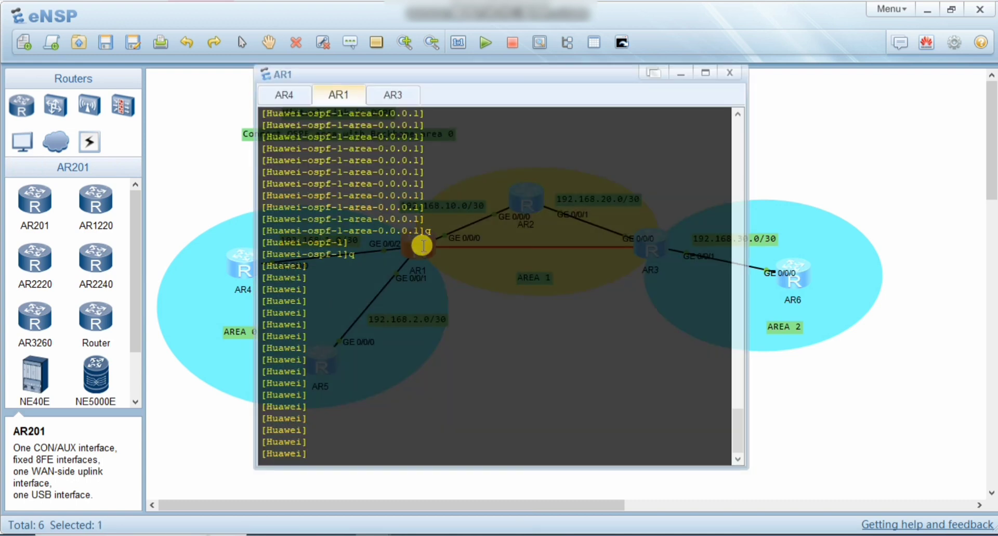
{"action": "type", "text": "dis"}
{"action": "key", "text": "Tab"}
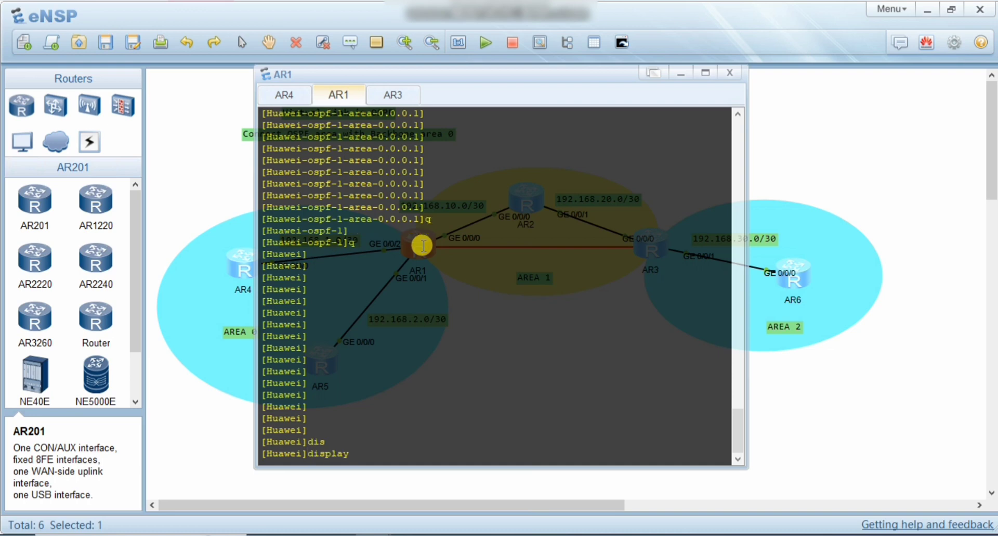
{"action": "type", "text": "rou"}
{"action": "key", "text": "Tab"}
{"action": "key", "text": "Tab"}
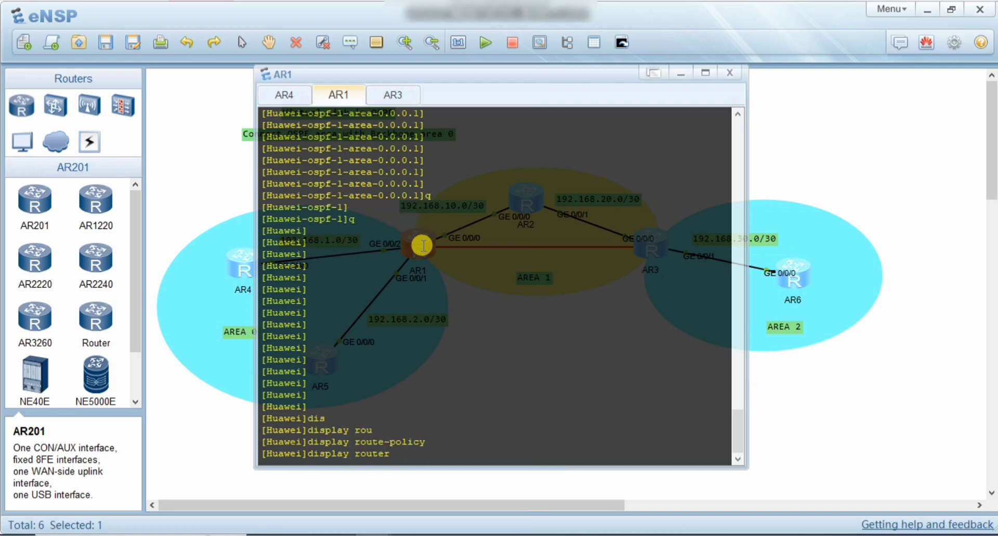
{"action": "type", "text": "i"}
{"action": "key", "text": "Tab"}
{"action": "key", "text": "Return"}
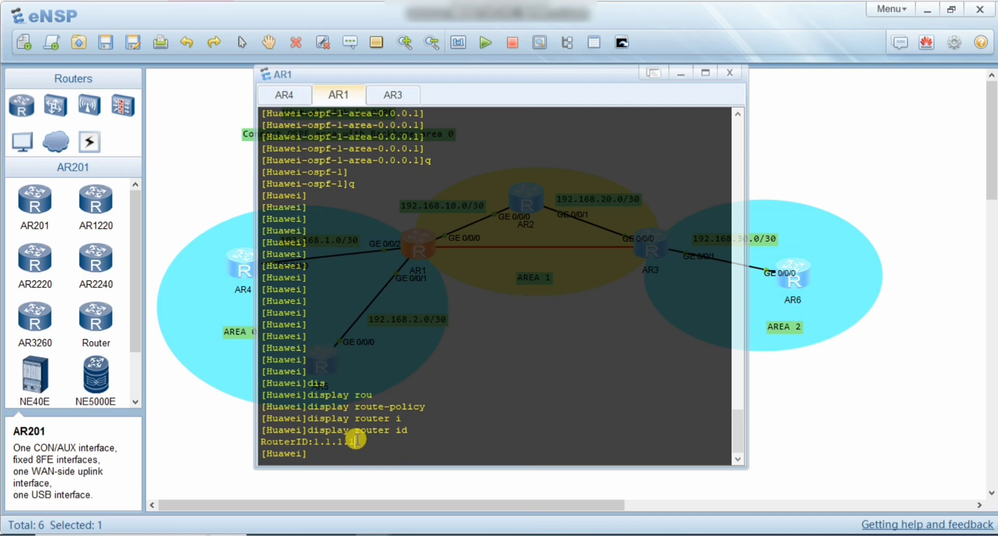
{"action": "left_click_drag", "start_coordinate": [355, 442], "coordinate": [308, 441]}
{"action": "left_click", "coordinate": [308, 455]}
- Return AR1 to user view and reset its OSPF process, accepting the reset
{"action": "key", "text": "ctrl+z"}
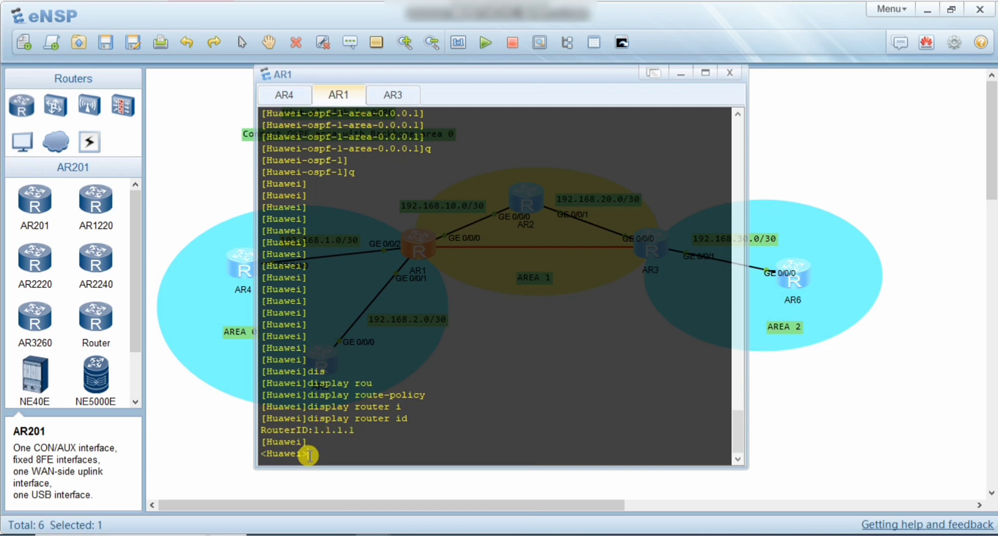
{"action": "type", "text": "res"}
{"action": "key", "text": "Tab"}
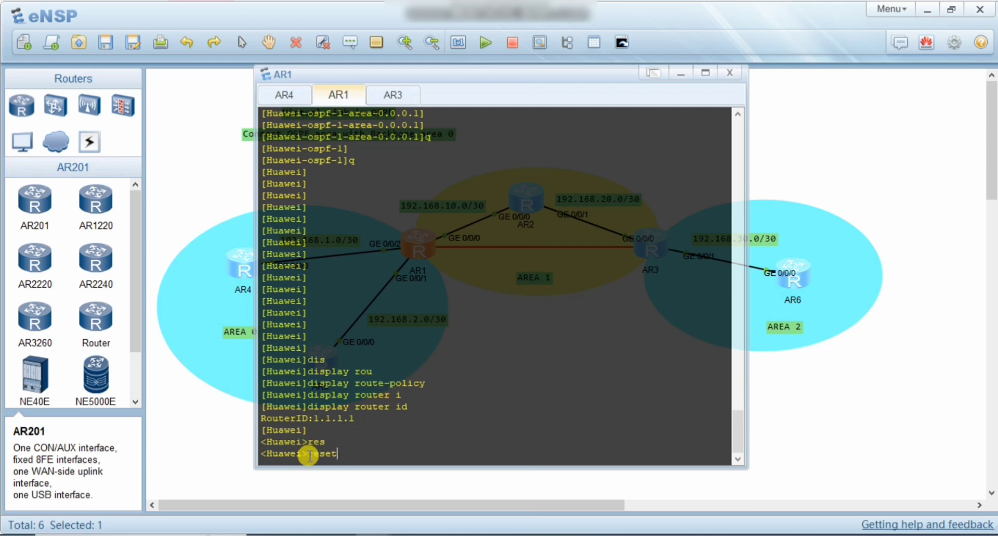
{"action": "type", "text": "os"}
{"action": "key", "text": "Tab"}
{"action": "key", "text": "Tab"}
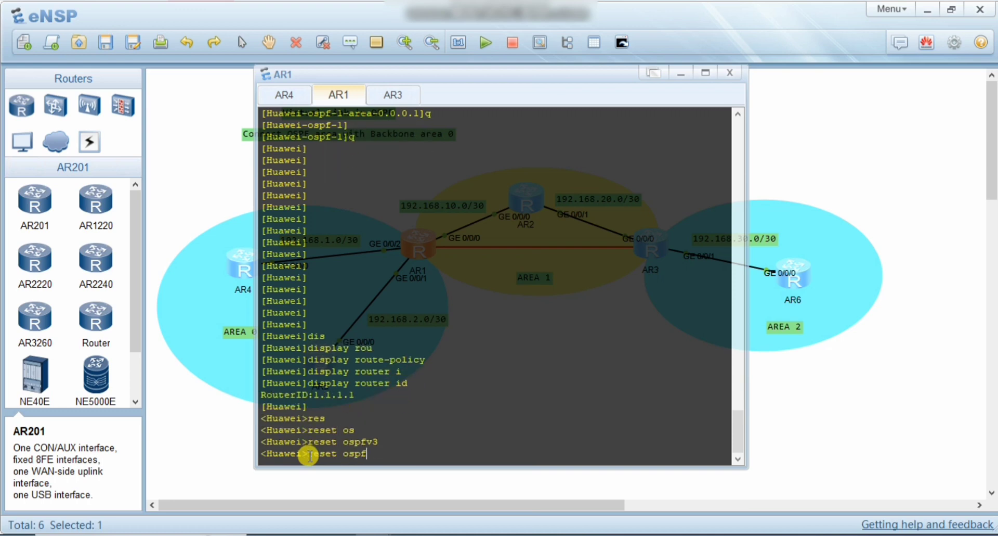
{"action": "type", "text": "p"}
{"action": "key", "text": "Tab"}
{"action": "key", "text": "Return"}
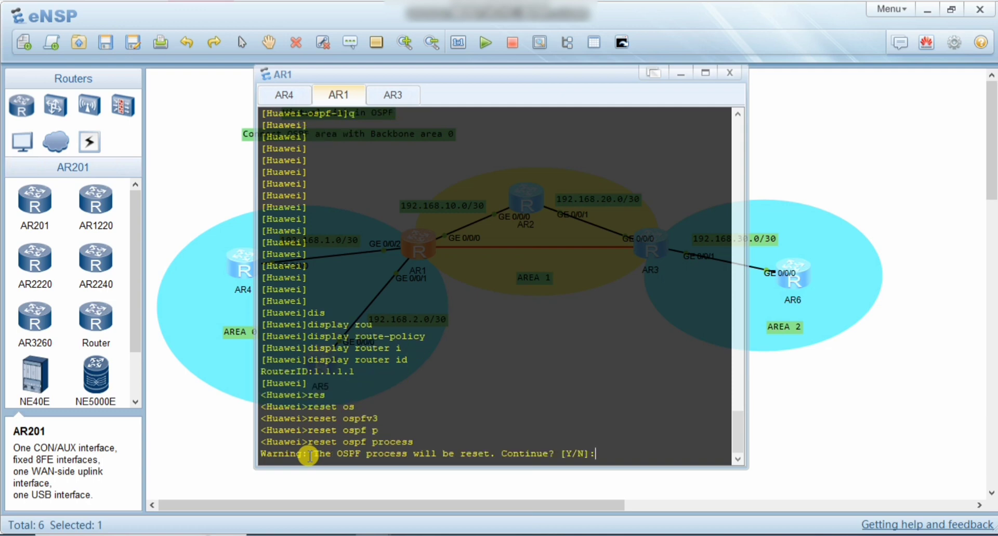
{"action": "type", "text": "y"}
{"action": "key", "text": "Return"}
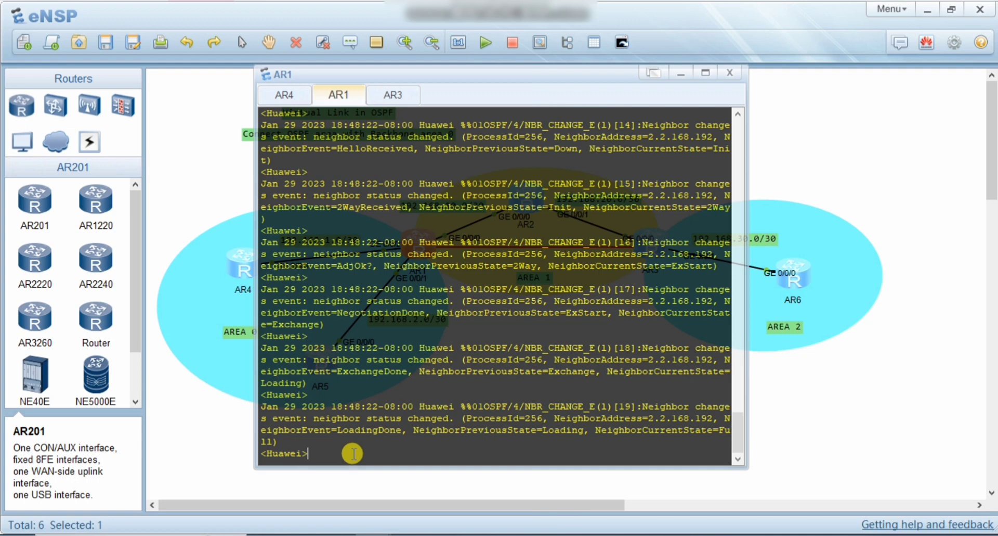
- Save AR1's current configuration to the device and return to the topology
{"action": "type", "text": "save"}
{"action": "key", "text": "Return"}
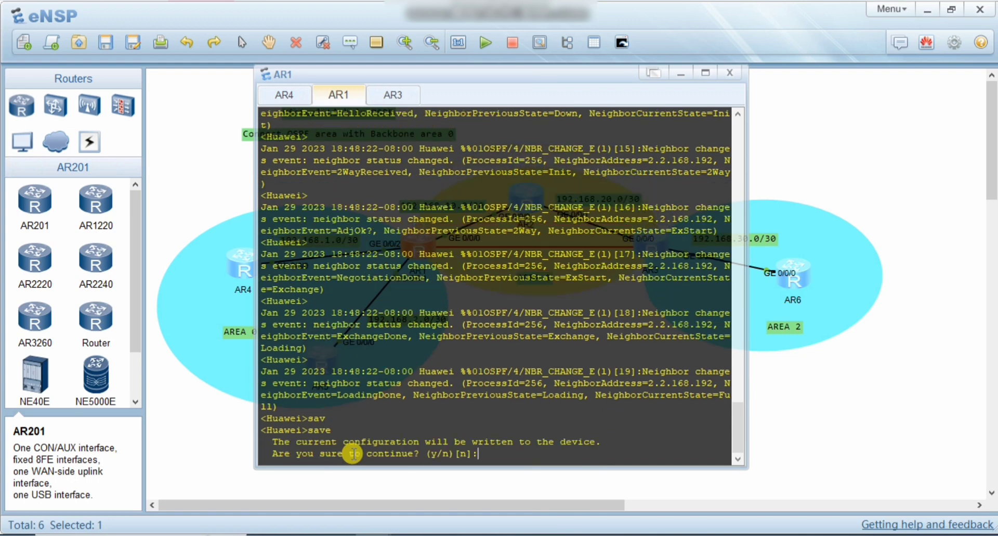
{"action": "type", "text": "y"}
{"action": "key", "text": "Return"}
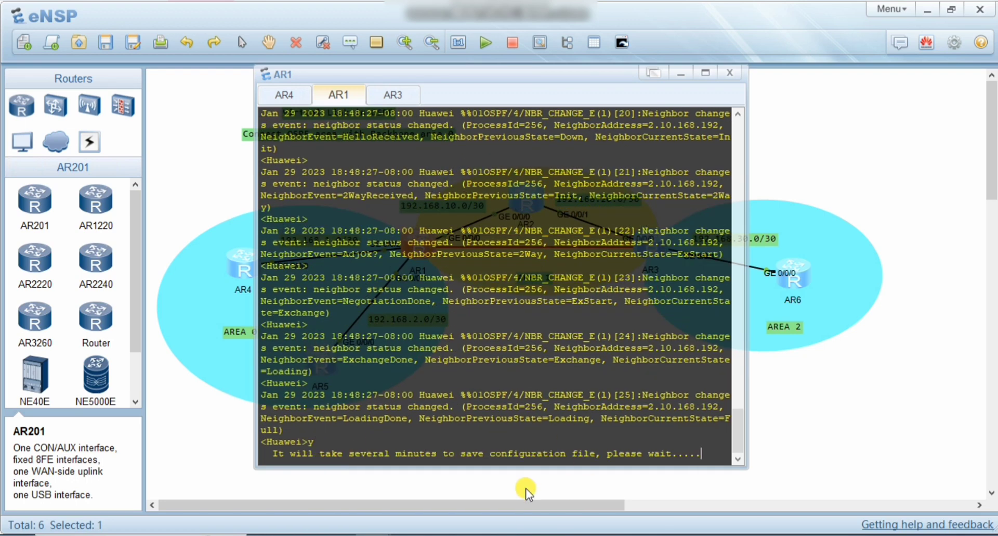
{"action": "left_click", "coordinate": [525, 488]}
{"action": "left_click_drag", "start_coordinate": [816, 382], "coordinate": [405, 245]}
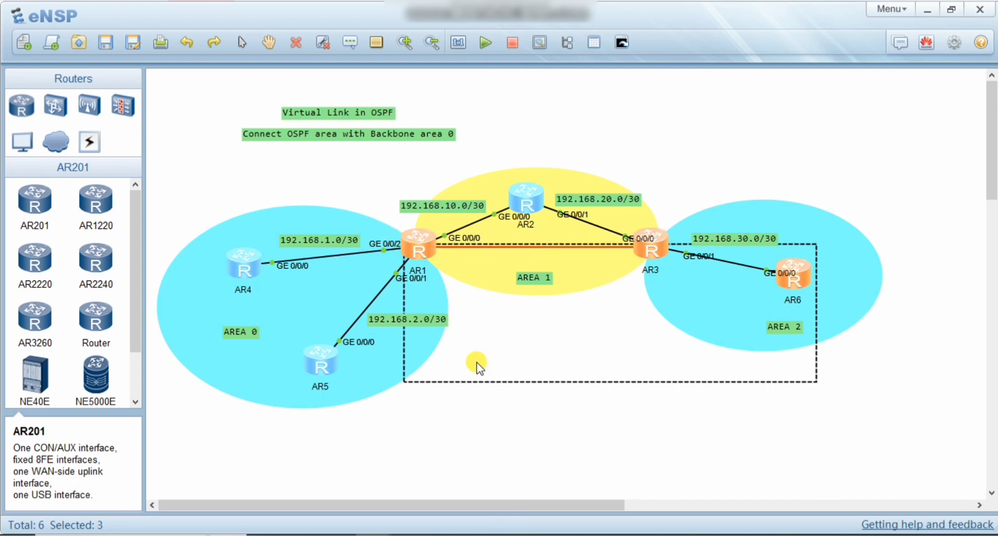
{"action": "left_click", "coordinate": [476, 362]}
- Display AR1's router ID again after the OSPF reset, and return to the topology
{"action": "double_click", "coordinate": [422, 252]}
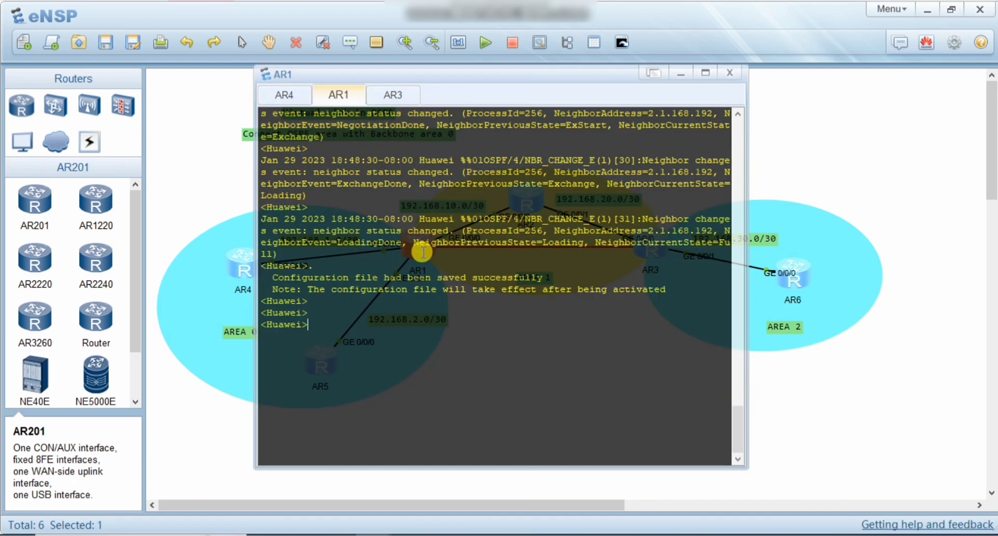
{"action": "type", "text": "reset ospf process"}
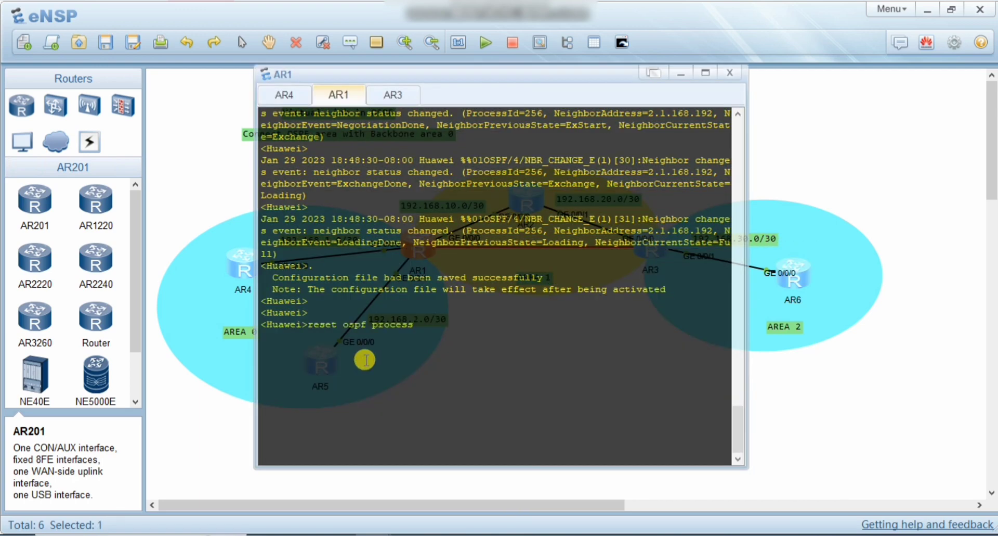
{"action": "key", "text": "Up"}
{"action": "key", "text": "Return"}
{"action": "left_click", "coordinate": [834, 391]}
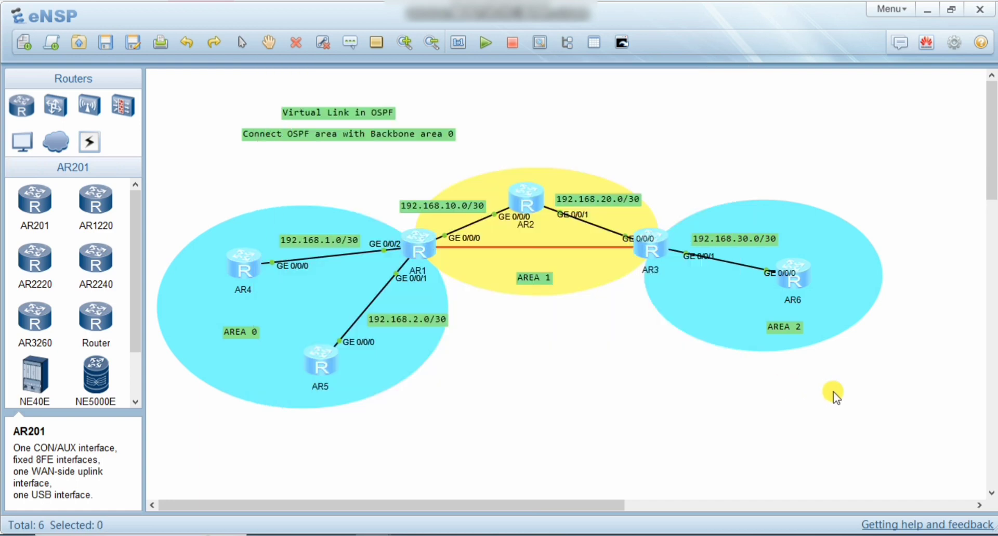
- Switch to AR3's console and leave the OSPF area 2 view for the user view
{"action": "double_click", "coordinate": [658, 243]}
{"action": "key", "text": "Return"}
{"action": "key", "text": "ctrl+z"}
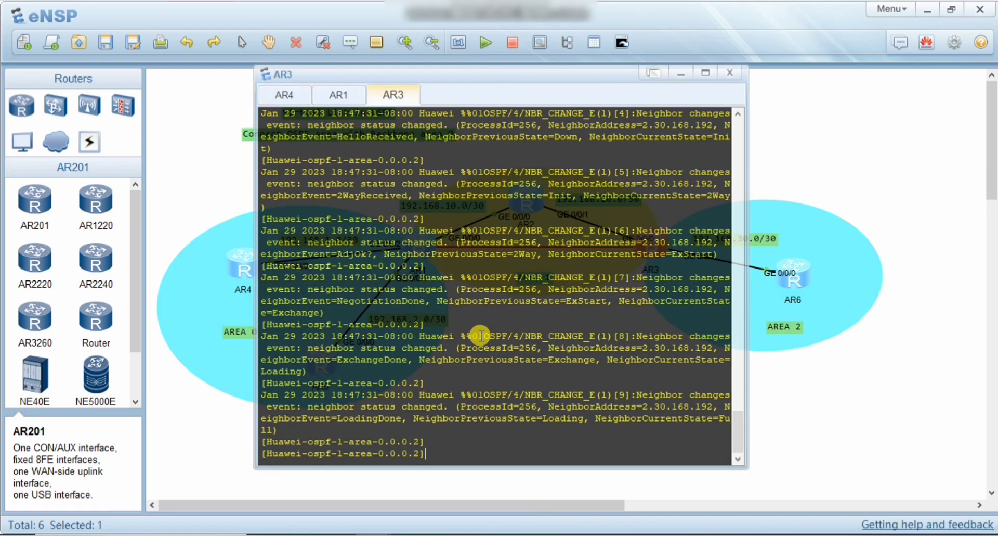
{"action": "key", "text": "Return"}
{"action": "key", "text": "Return"}
{"action": "key", "text": "Return"}
{"action": "key", "text": "Return"}
{"action": "key", "text": "Return"}
{"action": "key", "text": "Return"}
{"action": "key", "text": "Return"}
{"action": "key", "text": "Return"}
{"action": "key", "text": "Return"}
{"action": "key", "text": "Return"}
{"action": "key", "text": "Return"}
{"action": "key", "text": "Return"}
{"action": "key", "text": "Return"}
{"action": "key", "text": "Return"}
{"action": "key", "text": "Return"}
{"action": "key", "text": "Return"}
{"action": "key", "text": "Return"}
{"action": "key", "text": "Return"}
{"action": "key", "text": "Return"}
- Display AR3's router ID, highlight it in the output, and return to the topology
{"action": "type", "text": "di"}
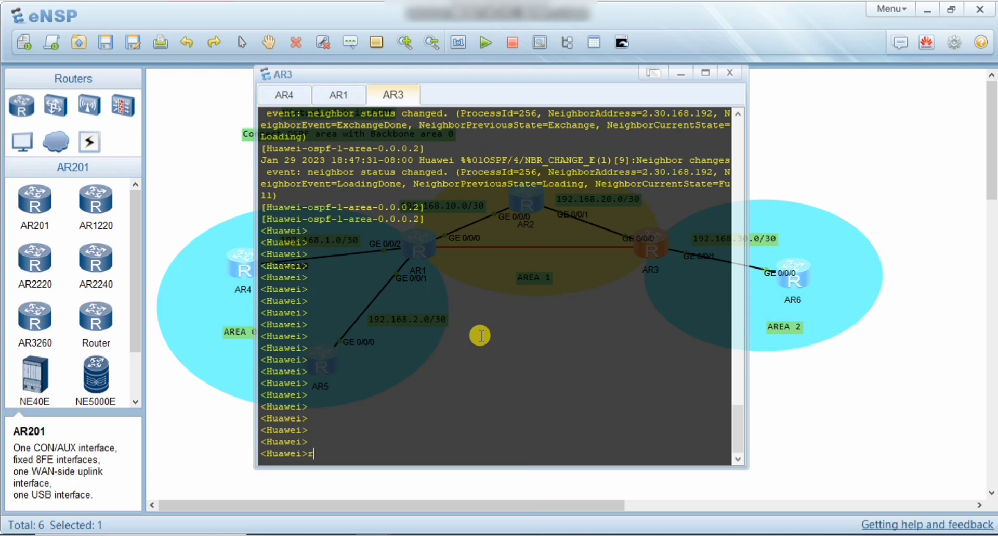
{"action": "type", "text": "s"}
{"action": "key", "text": "Tab"}
{"action": "type", "text": "rou"}
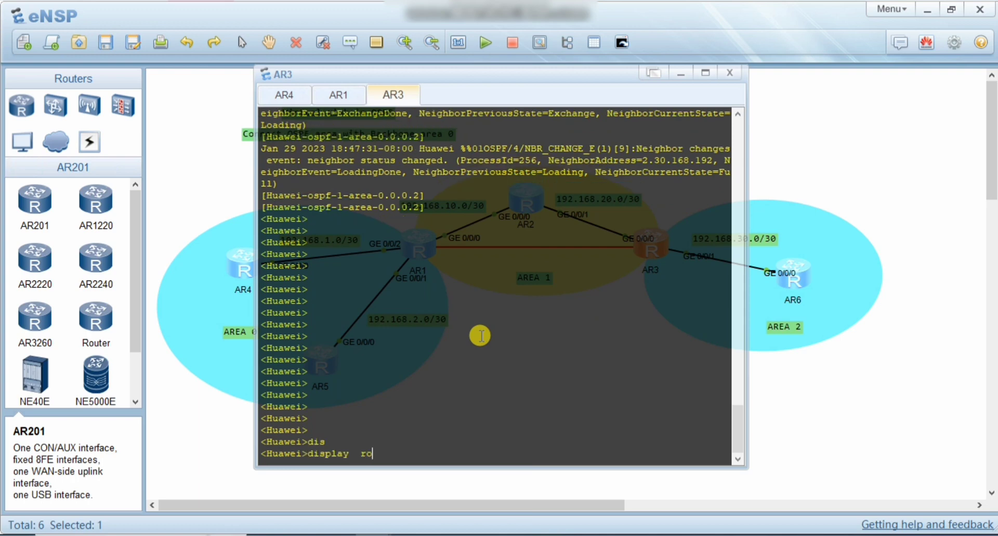
{"action": "key", "text": "Tab"}
{"action": "key", "text": "Tab"}
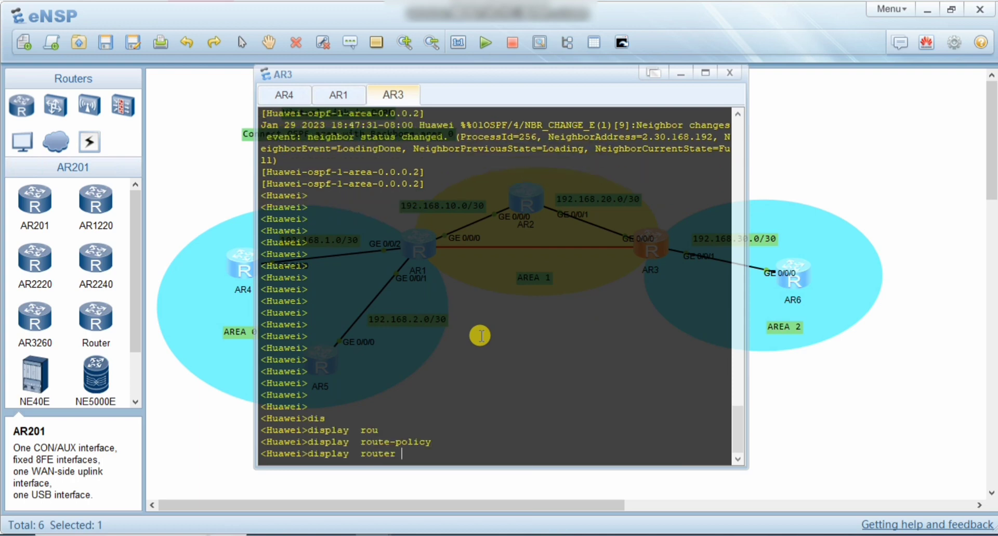
{"action": "type", "text": "i"}
{"action": "key", "text": "Tab"}
{"action": "key", "text": "Return"}
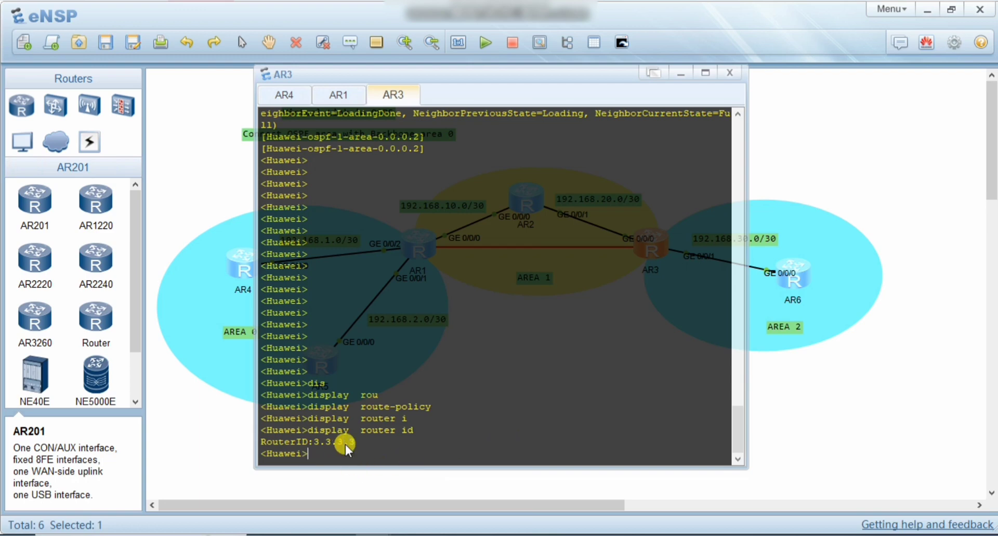
{"action": "left_click_drag", "start_coordinate": [357, 442], "coordinate": [316, 446]}
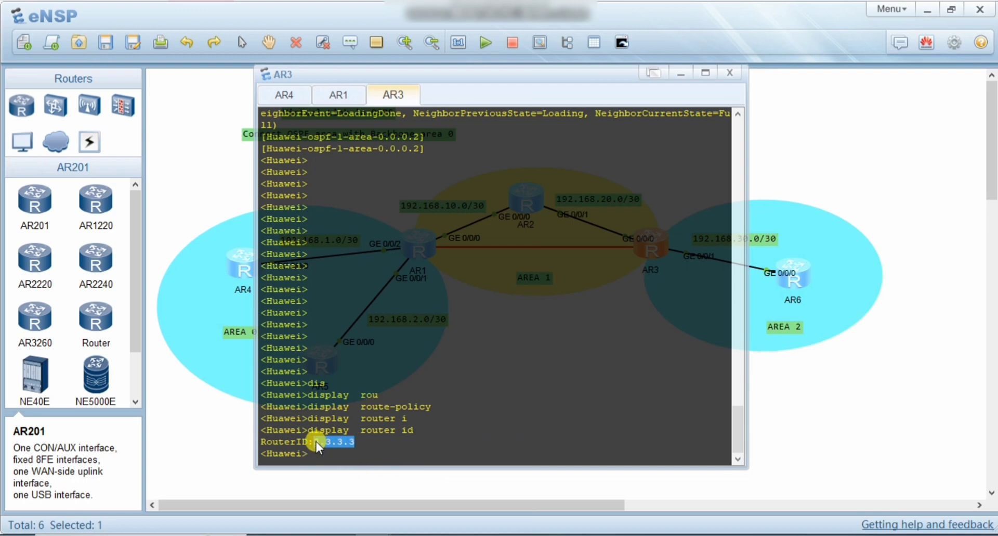
{"action": "left_click", "coordinate": [785, 361]}
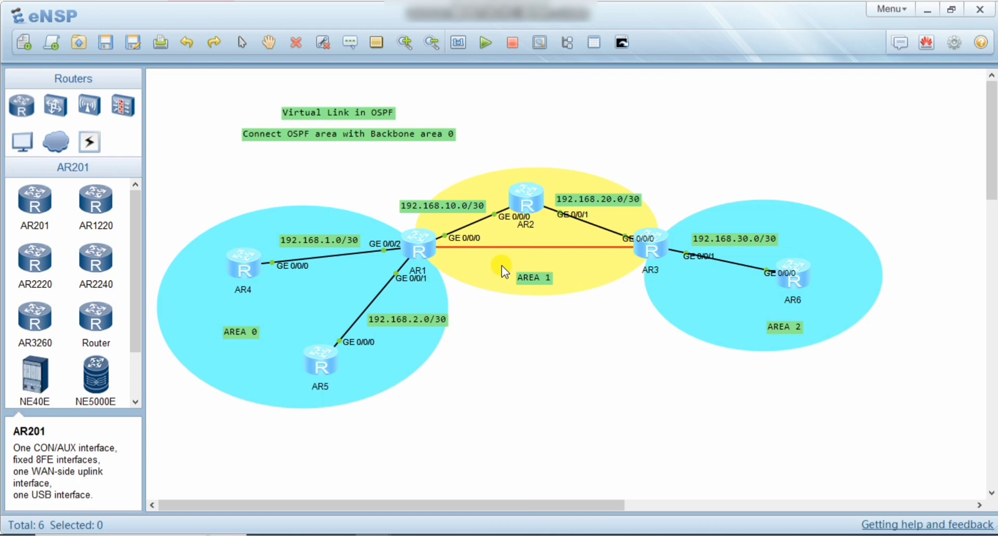
- Switch to AR1's console, enter the system view and open OSPF process 1
{"action": "double_click", "coordinate": [429, 245]}
{"action": "key", "text": "Return"}
{"action": "key", "text": "Return"}
{"action": "type", "text": "sys"}
{"action": "key", "text": "Return"}
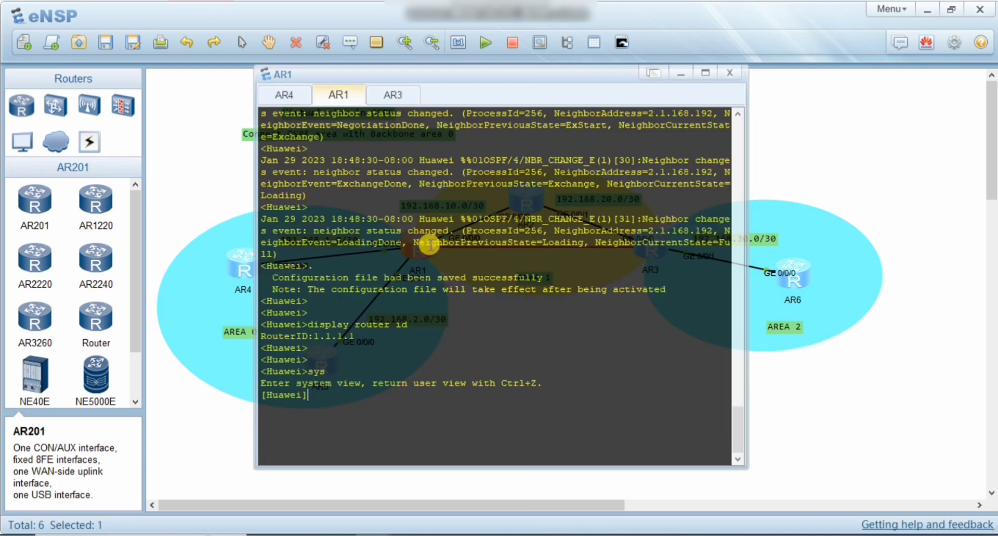
{"action": "type", "text": "osp"}
{"action": "key", "text": "Tab"}
{"action": "type", "text": "1"}
{"action": "key", "text": "Return"}
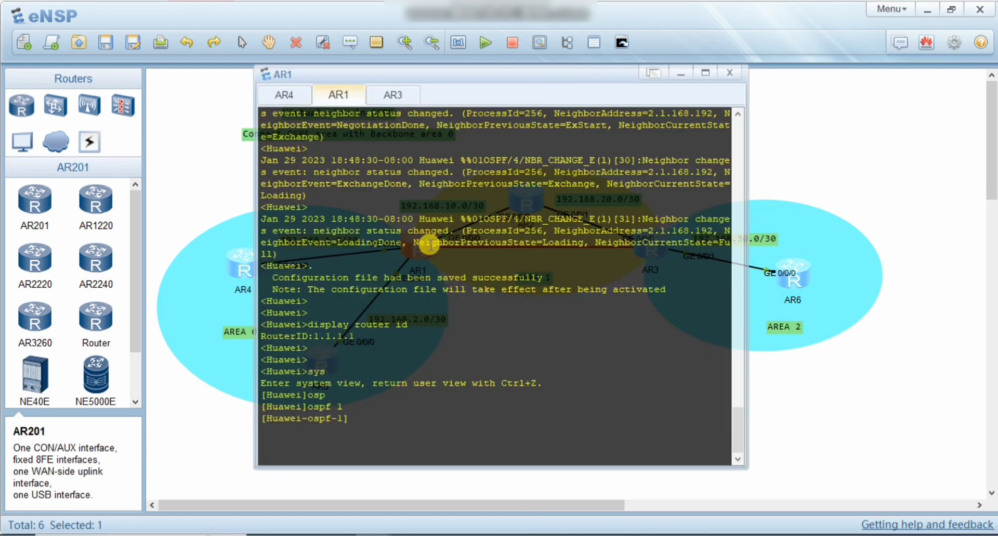
- Enter the area 1 view of OSPF process 1 on AR1
{"action": "type", "text": "are"}
{"action": "key", "text": "Tab"}
{"action": "key", "text": "Return"}
{"action": "key", "text": "Up"}
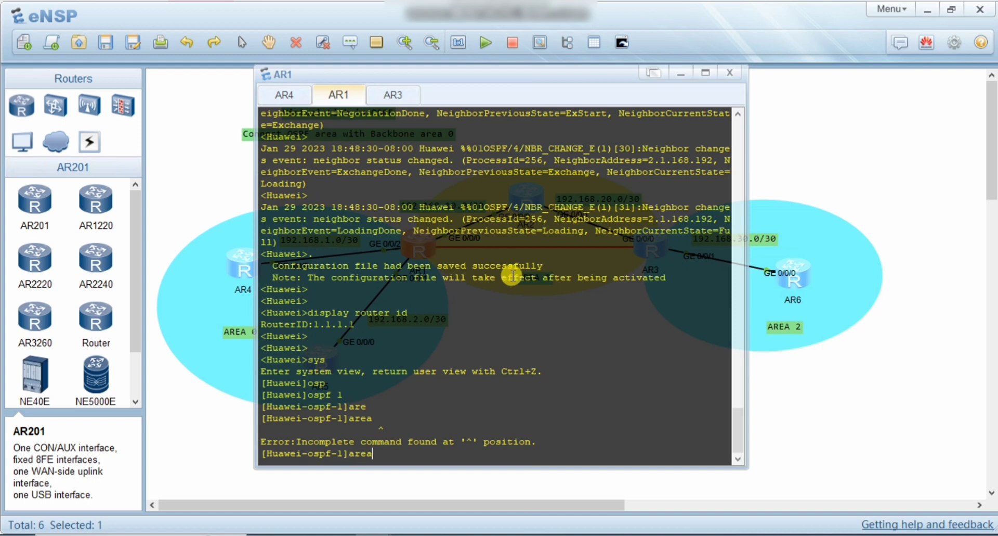
{"action": "type", "text": "1"}
{"action": "key", "text": "Return"}
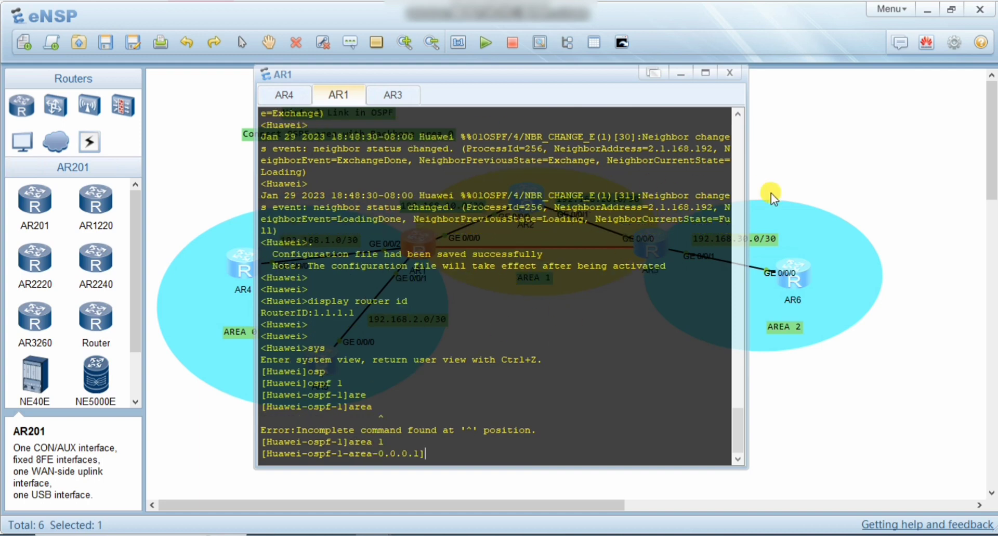
- Configure a virtual link in area 1 on AR1 with vlink-peer 3.3.3.3
{"action": "left_click", "coordinate": [817, 166]}
{"action": "double_click", "coordinate": [430, 250]}
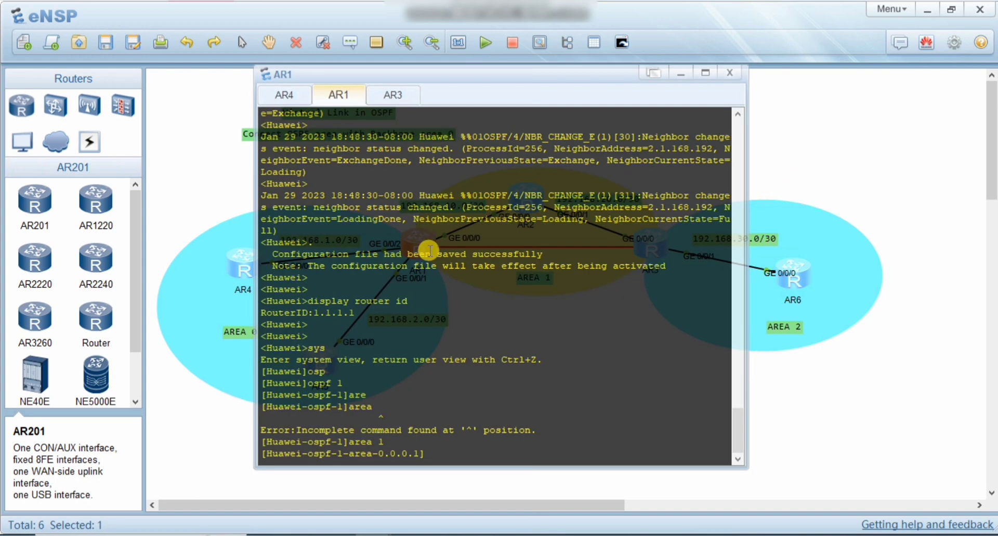
{"action": "type", "text": "v"}
{"action": "key", "text": "Tab"}
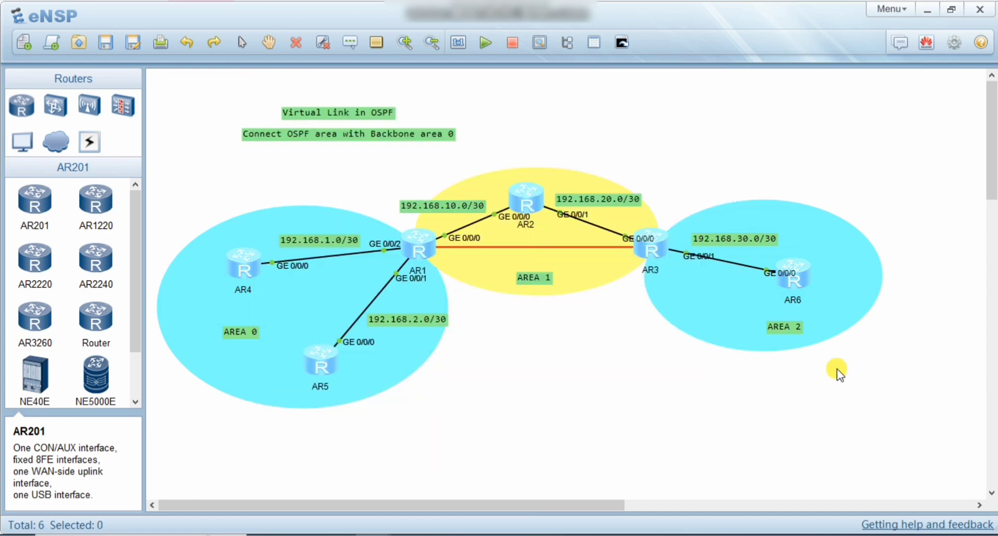
{"action": "left_click", "coordinate": [858, 371]}
{"action": "double_click", "coordinate": [414, 248]}
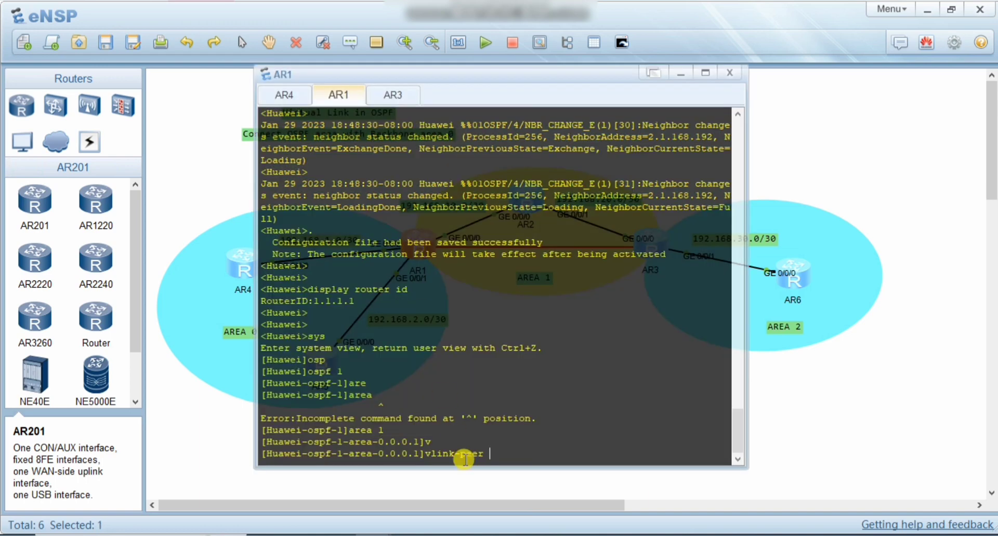
{"action": "type", "text": "3.3.3.3"}
{"action": "key", "text": "Return"}
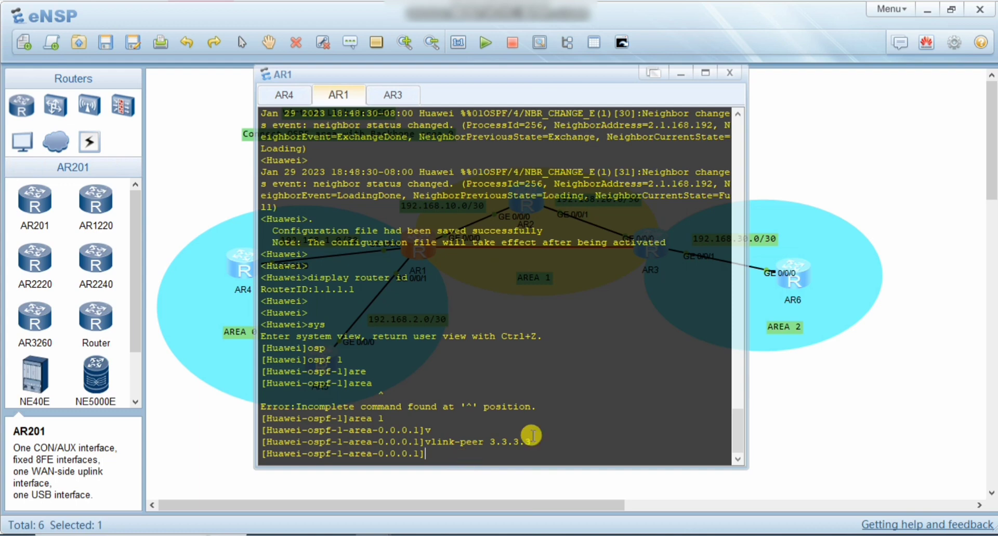
- Switch to AR3's console, enter the system view and open the OSPF process
{"action": "left_click", "coordinate": [792, 401]}
{"action": "double_click", "coordinate": [666, 266]}
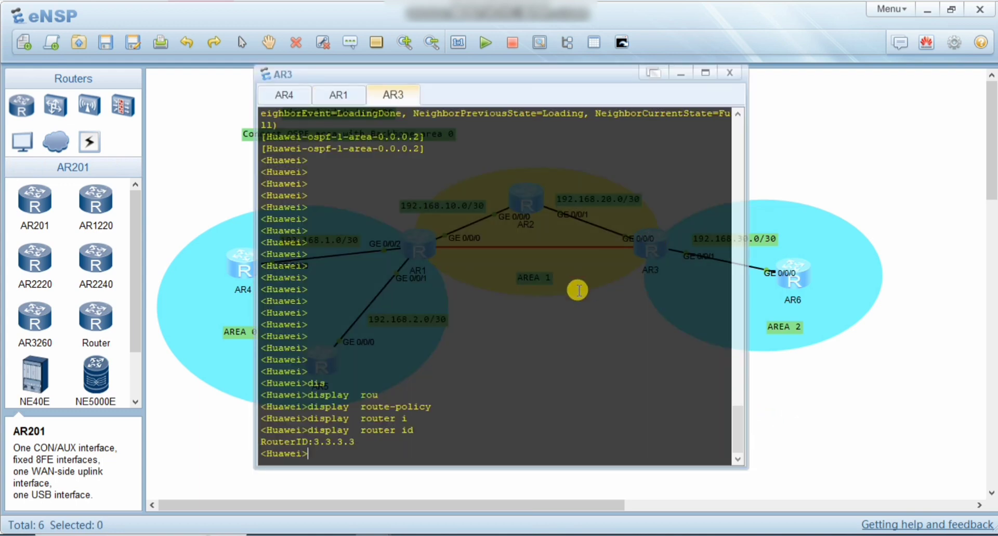
{"action": "type", "text": "sys"}
{"action": "key", "text": "Return"}
{"action": "type", "text": "osp"}
{"action": "key", "text": "Tab"}
{"action": "key", "text": "Return"}
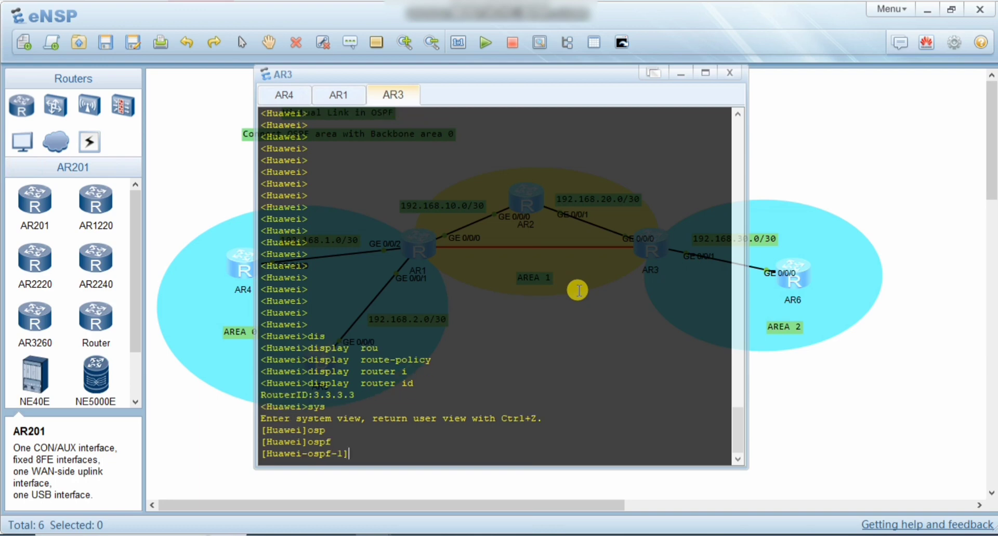
- Enter the area 1 view of the OSPF process on AR3
{"action": "type", "text": "are"}
{"action": "key", "text": "Tab"}
{"action": "type", "text": "1"}
{"action": "key", "text": "Return"}
- Configure a virtual link in area 1 on AR3 with vlink-peer 1.1.1.1 and check the neighbor state in the log
{"action": "type", "text": "v"}
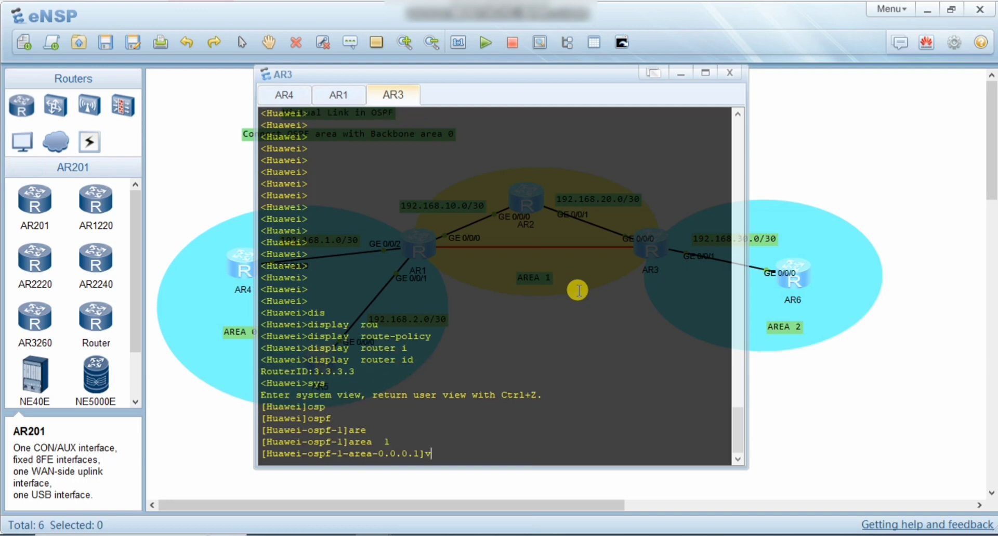
{"action": "key", "text": "Tab"}
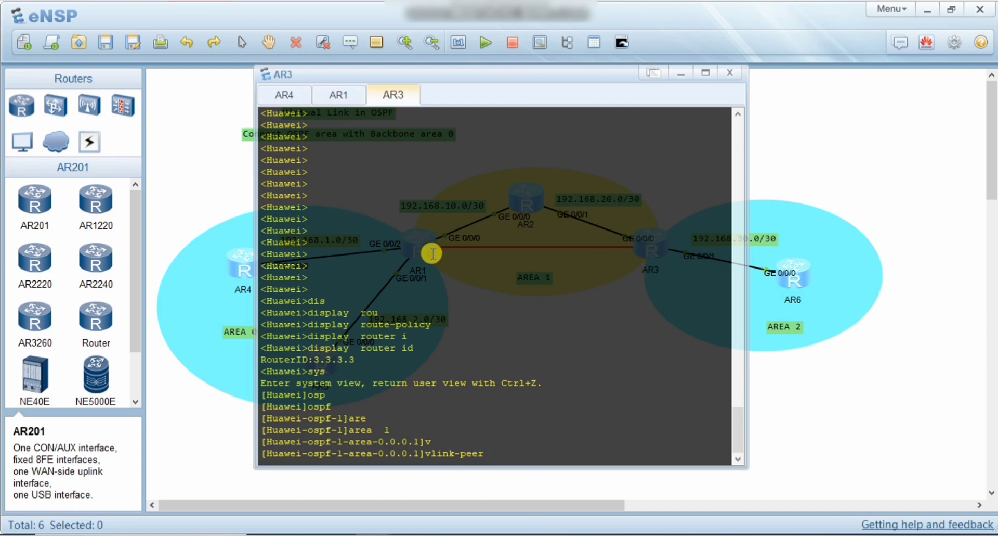
{"action": "type", "text": "1.1.1.1"}
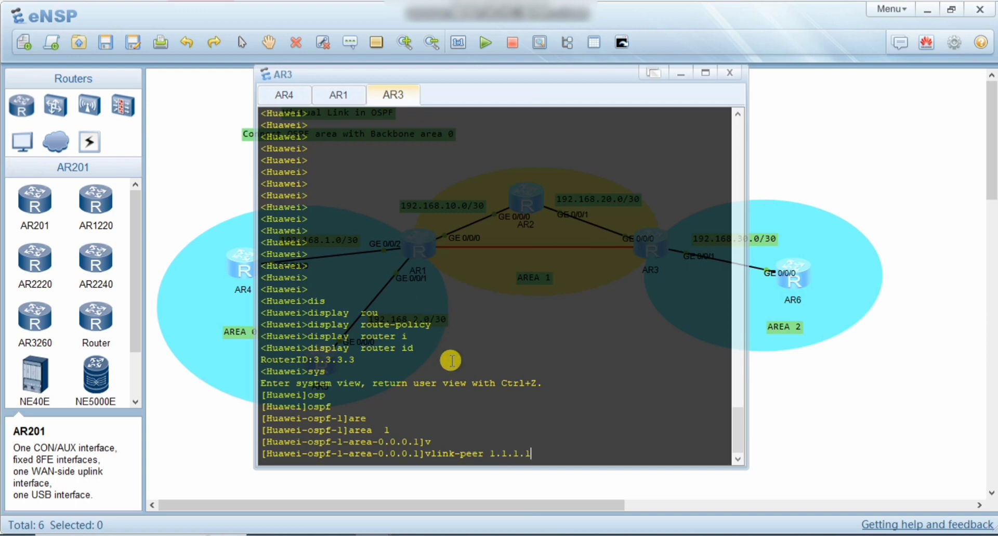
{"action": "key", "text": "Return"}
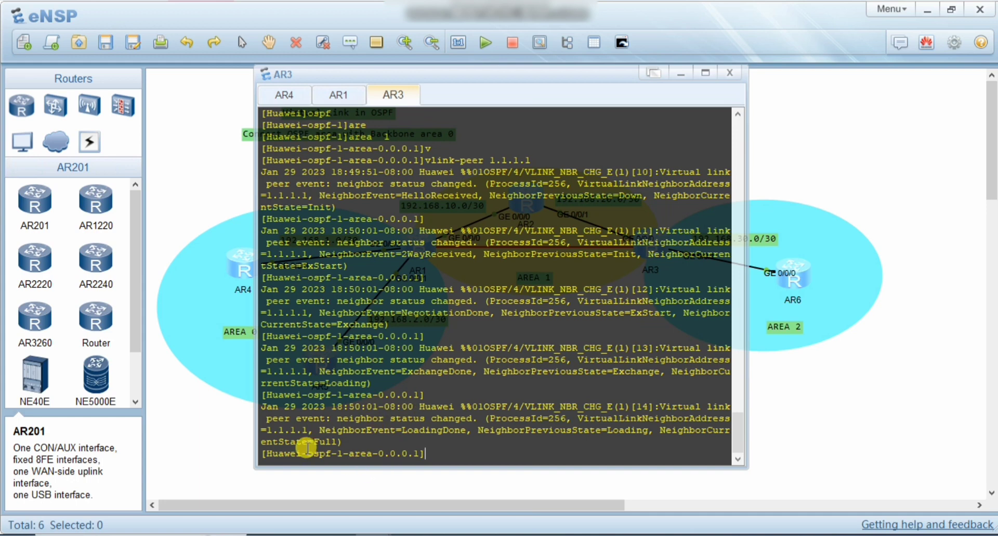
{"action": "left_click_drag", "start_coordinate": [305, 446], "coordinate": [330, 445]}
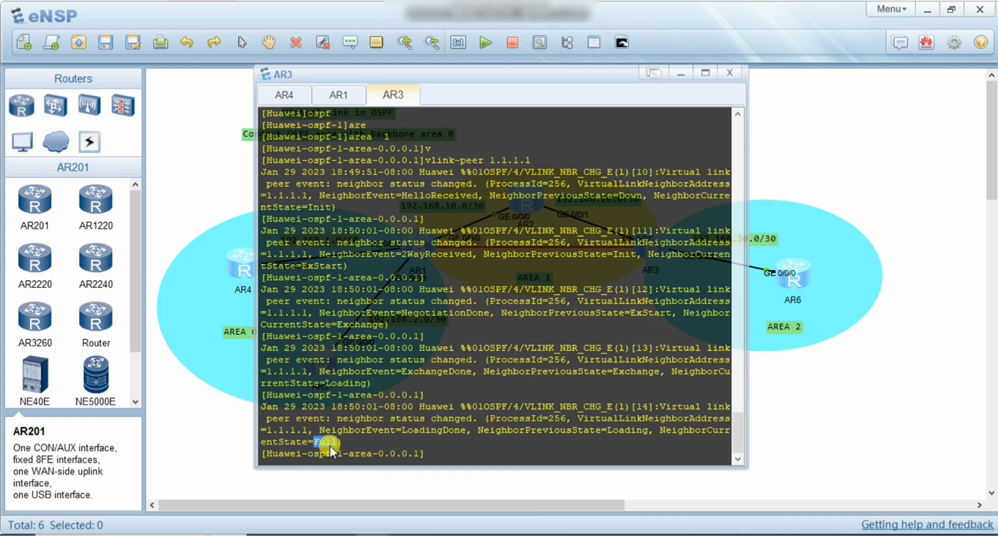
{"action": "left_click", "coordinate": [330, 445]}
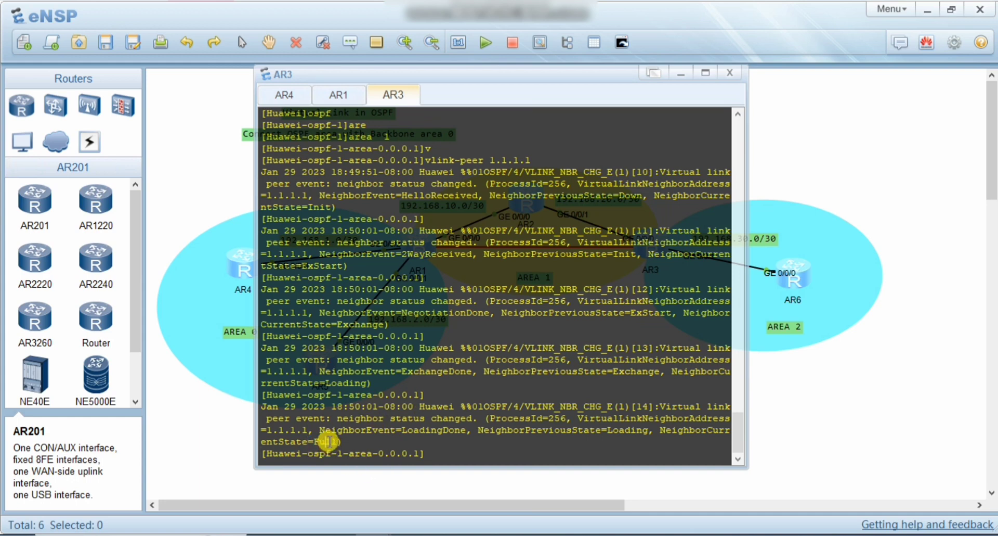
- Switch to AR4's console and begin a display command at a fresh prompt
{"action": "left_click", "coordinate": [177, 159]}
{"action": "double_click", "coordinate": [236, 266]}
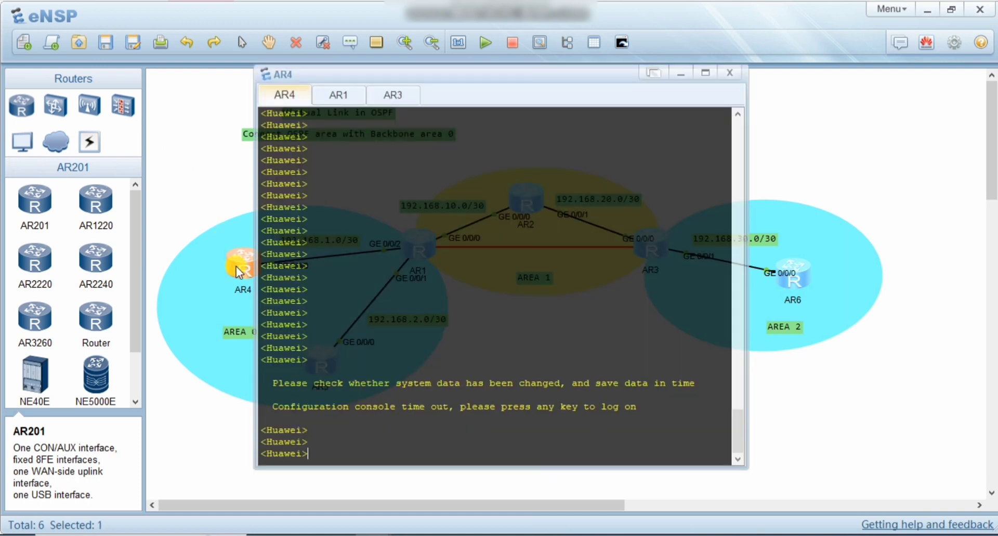
{"action": "key", "text": "Return"}
{"action": "key", "text": "Return"}
{"action": "key", "text": "Return"}
{"action": "key", "text": "Return"}
{"action": "type", "text": "dis"}
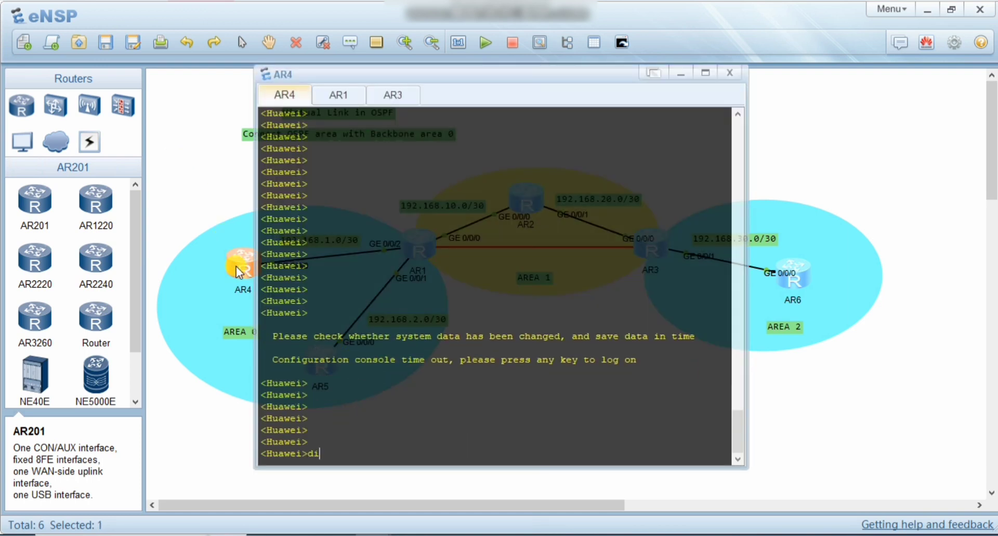
{"action": "key", "text": "Tab"}
{"action": "type", "text": "rou"}
{"action": "key", "text": "Tab"}
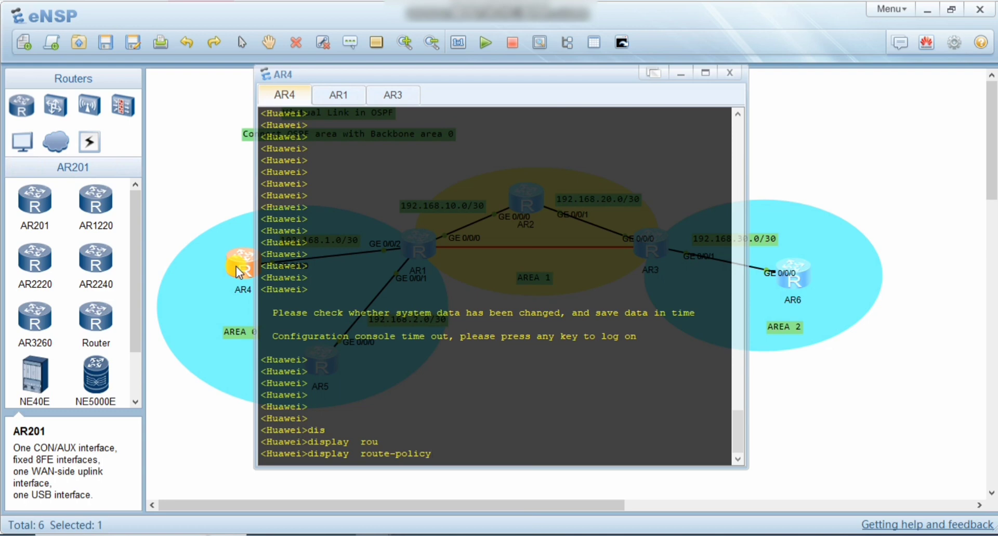
{"action": "key", "text": "Tab"}
{"action": "key", "text": "Tab"}
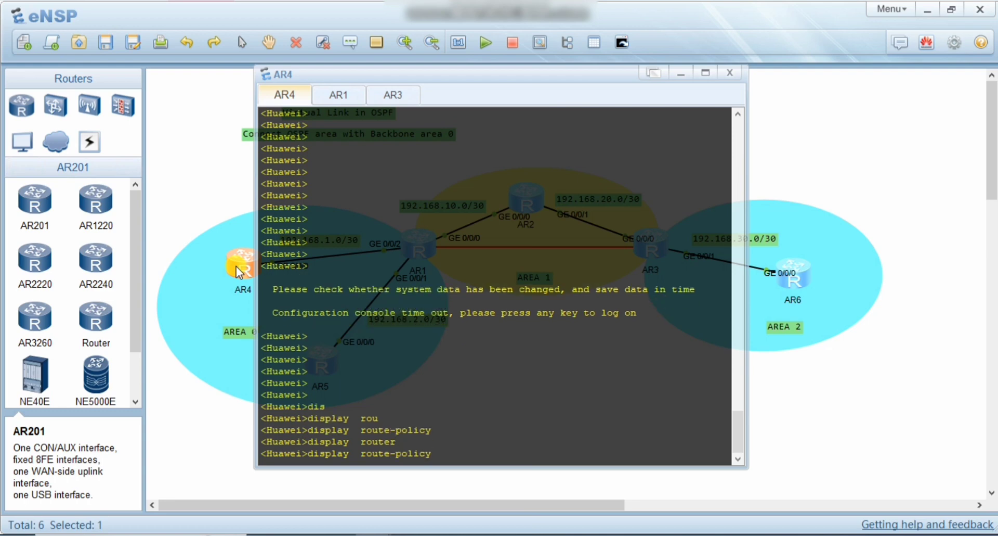
{"action": "key", "text": "BackSpace"}
{"action": "key", "text": "BackSpace"}
{"action": "key", "text": "BackSpace"}
{"action": "key", "text": "BackSpace"}
{"action": "key", "text": "BackSpace"}
{"action": "key", "text": "BackSpace"}
{"action": "key", "text": "BackSpace"}
{"action": "key", "text": "BackSpace"}
{"action": "key", "text": "BackSpace"}
{"action": "key", "text": "BackSpace"}
{"action": "key", "text": "BackSpace"}
{"action": "key", "text": "BackSpace"}
- Show AR4's OSPF routing table with display ospf routing and examine the 192.168.30.0/30 route
{"action": "type", "text": "os"}
{"action": "key", "text": "Tab"}
{"action": "key", "text": "Tab"}
{"action": "type", "text": "r"}
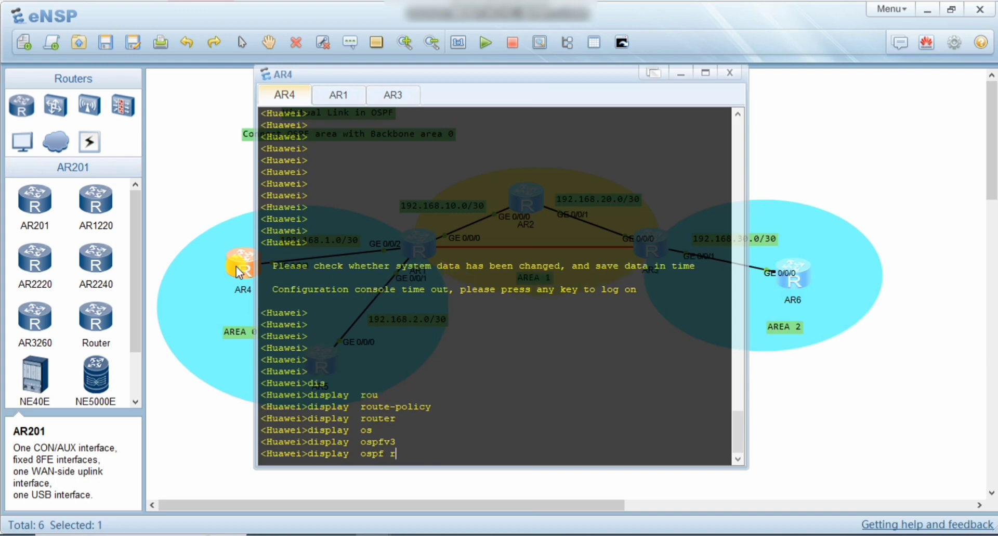
{"action": "type", "text": "ou"}
{"action": "key", "text": "Tab"}
{"action": "key", "text": "Return"}
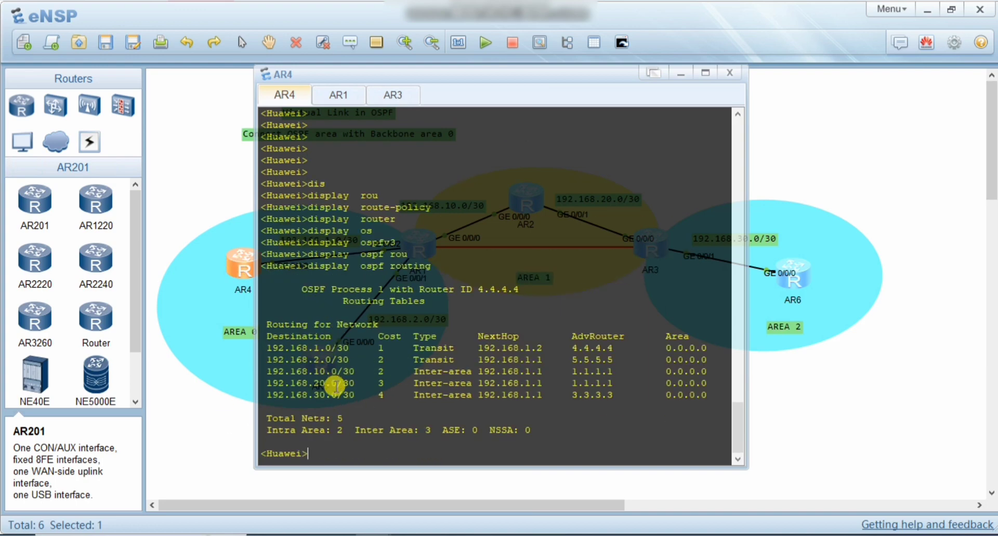
{"action": "left_click_drag", "start_coordinate": [267, 394], "coordinate": [365, 395]}
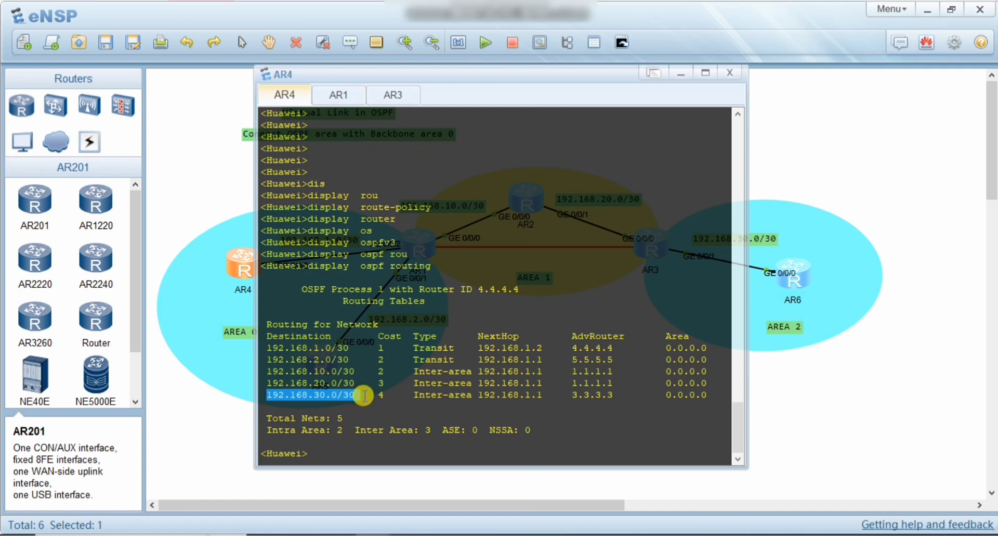
{"action": "left_click", "coordinate": [494, 390]}
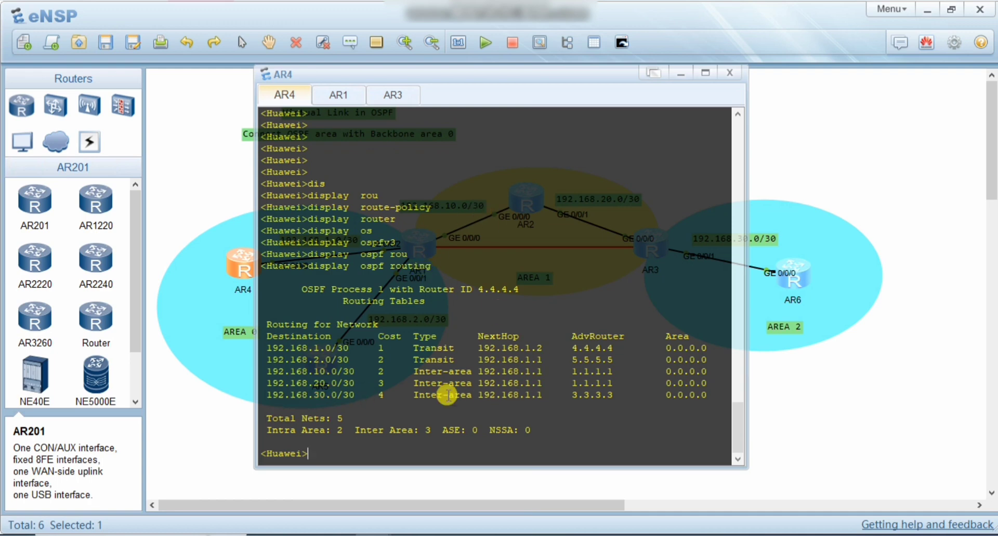
- Ping 192.168.30.1 and 192.168.30.2 from AR4 to test reachability of area 2
{"action": "type", "text": "ping"}
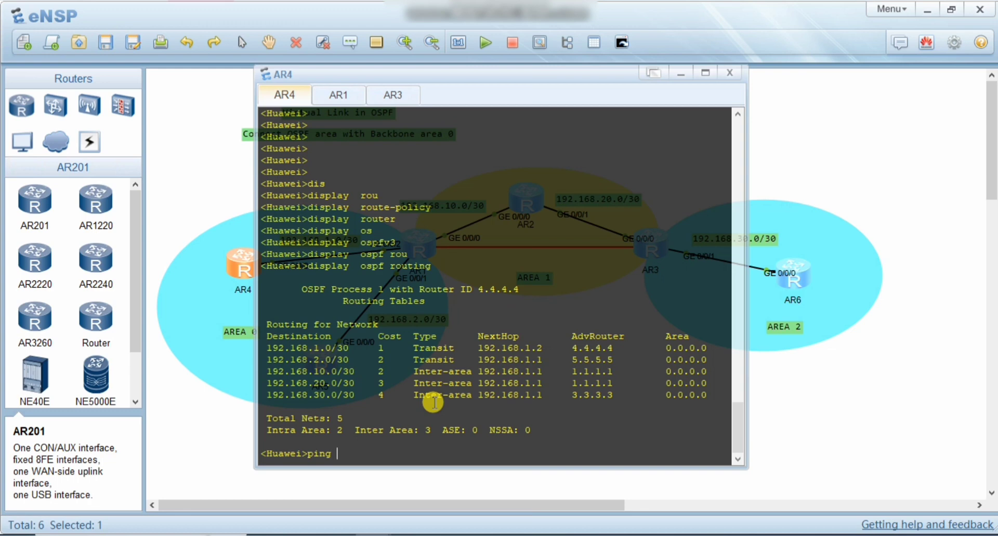
{"action": "type", "text": " 192.168.30.1"}
{"action": "key", "text": "Return"}
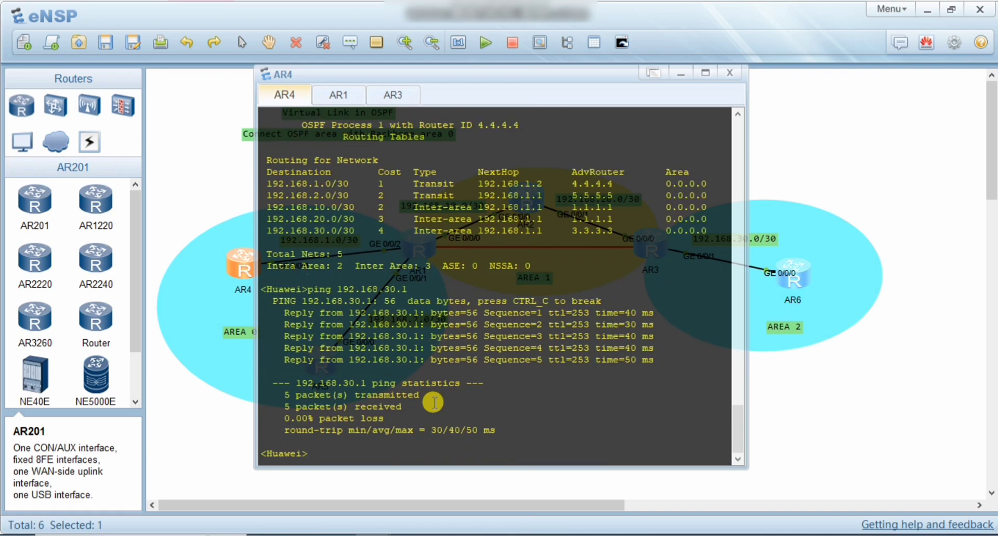
{"action": "key", "text": "Up"}
{"action": "key", "text": "BackSpace"}
{"action": "type", "text": "2.168.30.2"}
{"action": "key", "text": "Return"}
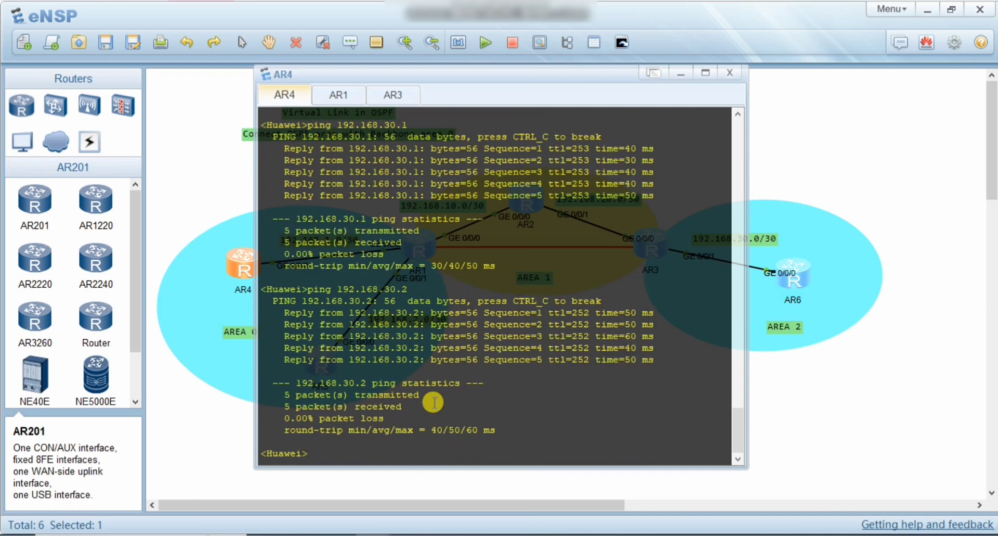
- Open AR6's console and ping 192.168.1.1 to test reachability of area 0
{"action": "left_click", "coordinate": [882, 408]}
{"action": "double_click", "coordinate": [800, 286]}
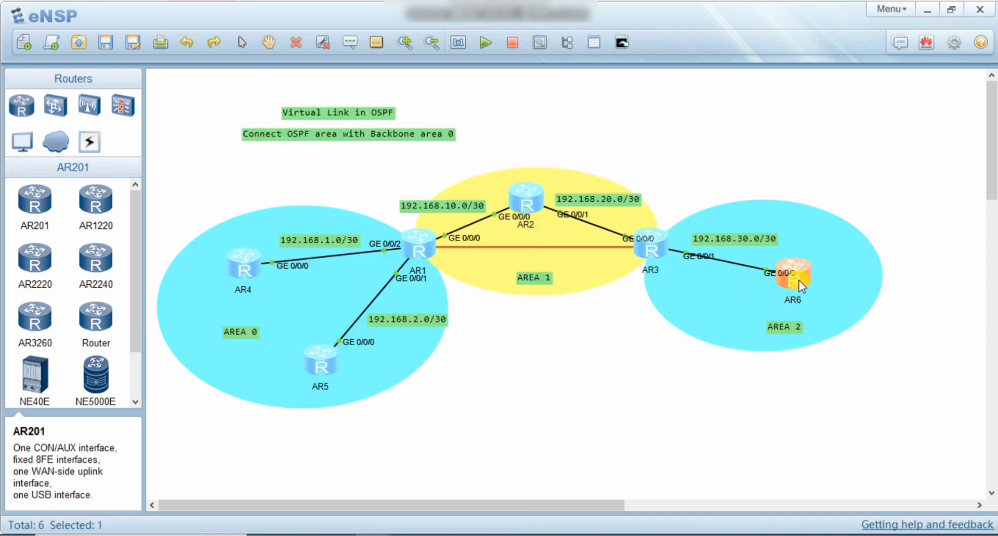
{"action": "type", "text": "pi"}
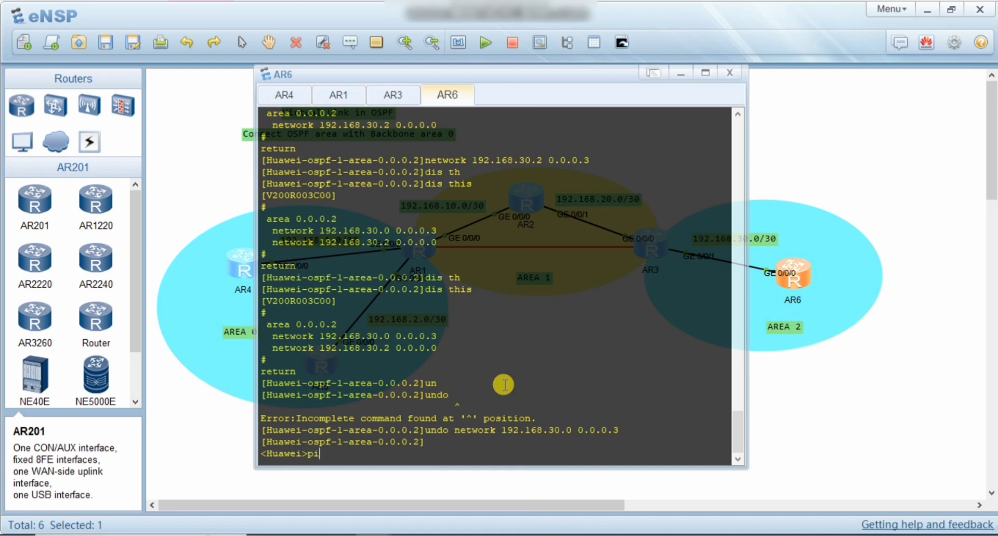
{"action": "type", "text": "ng 192.168.1.1"}
{"action": "key", "text": "Return"}
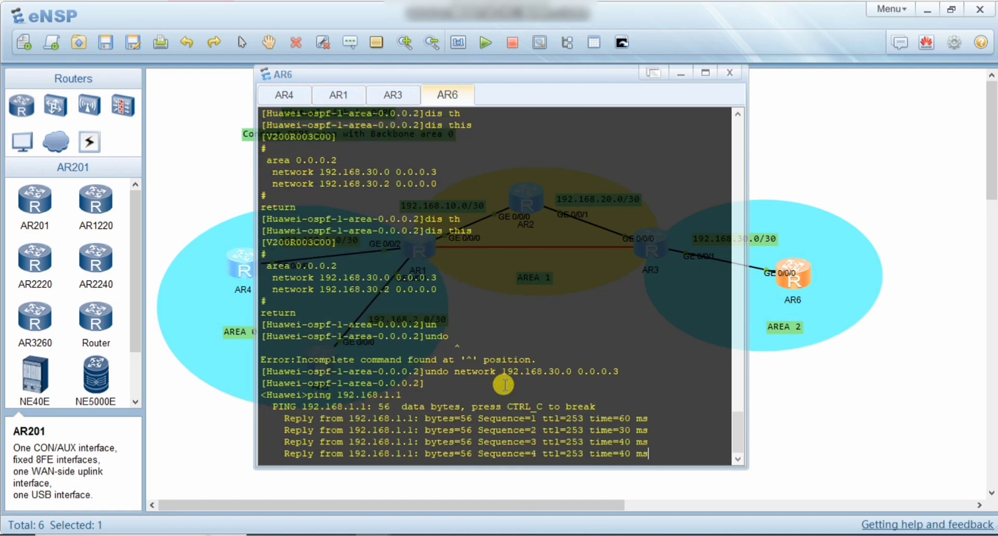
{"action": "key", "text": "Return"}
{"action": "key", "text": "Return"}
{"action": "key", "text": "Return"}
{"action": "key", "text": "Return"}
{"action": "key", "text": "Return"}
{"action": "key", "text": "Return"}
{"action": "key", "text": "Return"}
{"action": "key", "text": "Return"}
{"action": "key", "text": "Return"}
{"action": "key", "text": "Return"}
{"action": "key", "text": "Return"}
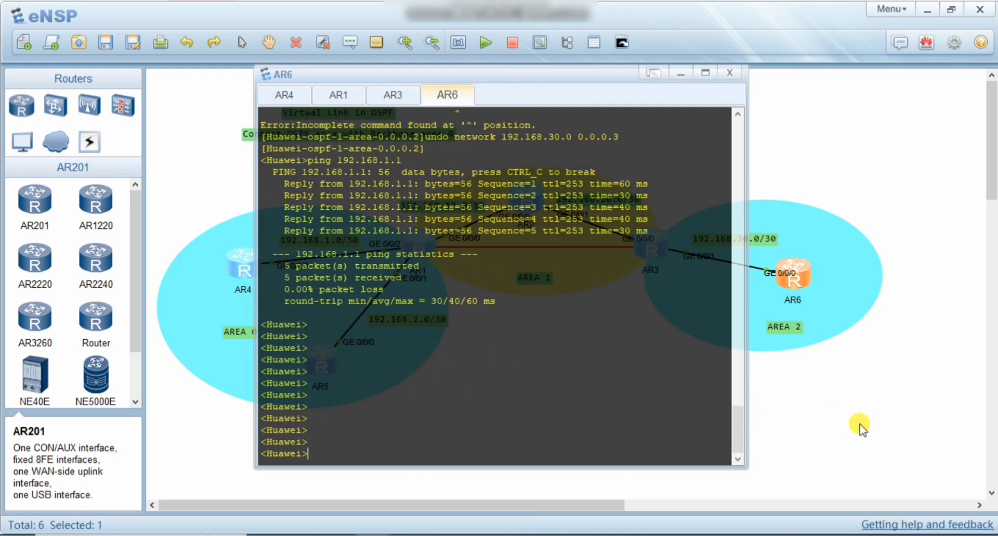
{"action": "key", "text": "Return"}
{"action": "key", "text": "Return"}
{"action": "key", "text": "Return"}
{"action": "key", "text": "Return"}
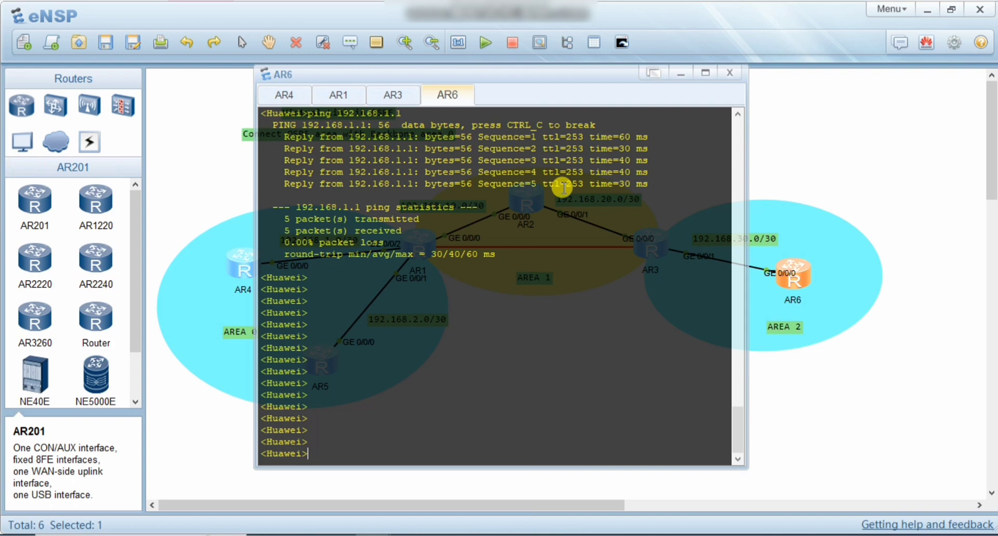
{"action": "key", "text": "Return"}
{"action": "key", "text": "Return"}
{"action": "key", "text": "Return"}
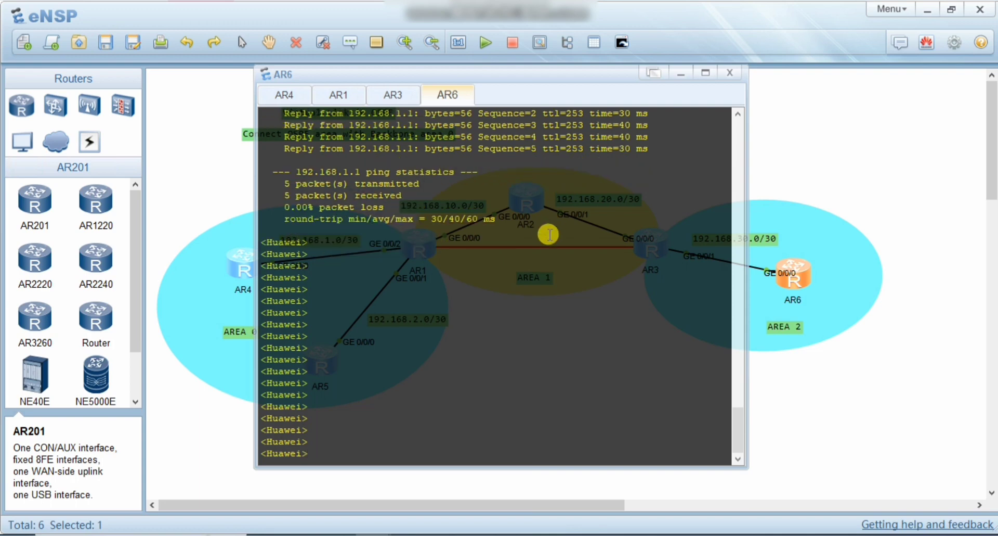
- Bring the network topology back in front of the console window
{"action": "left_click", "coordinate": [808, 171]}
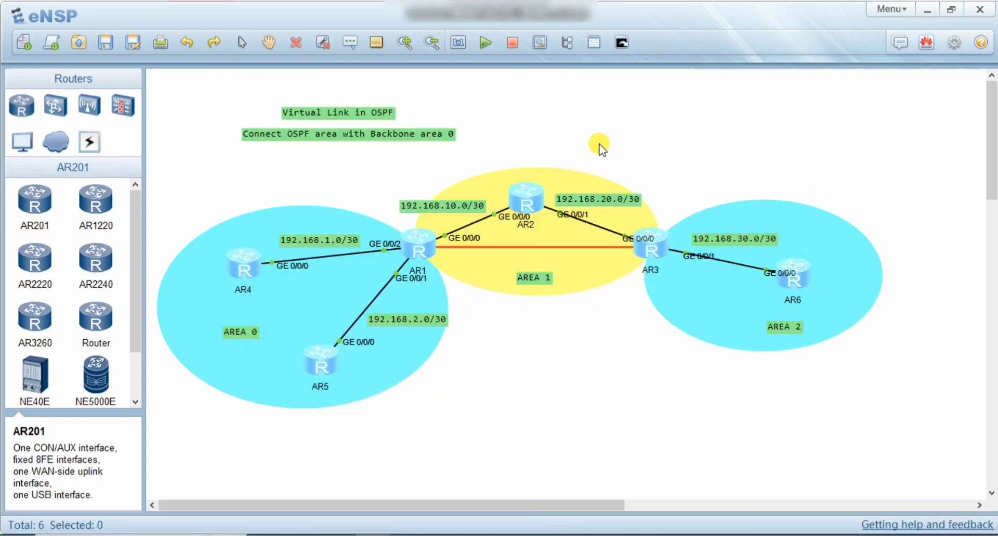